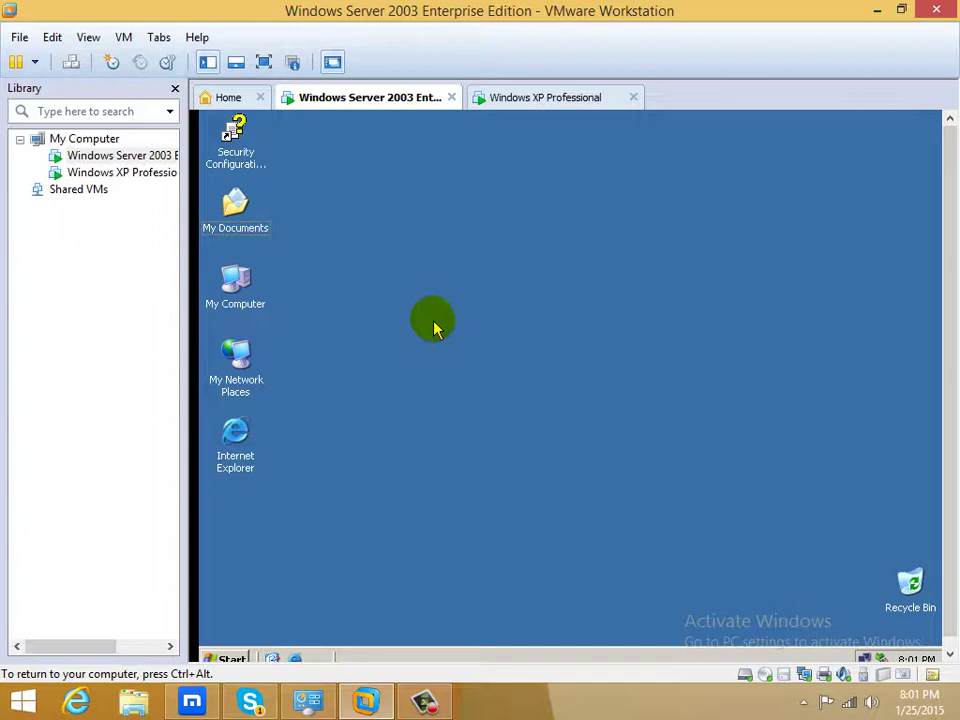
right_click(423, 266)
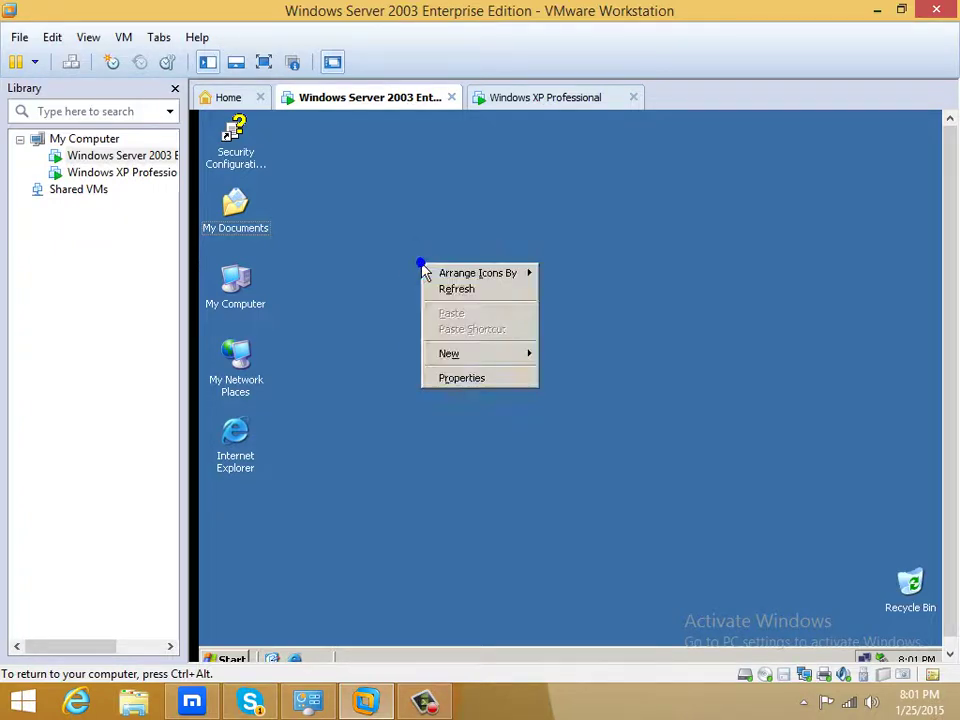
click(463, 296)
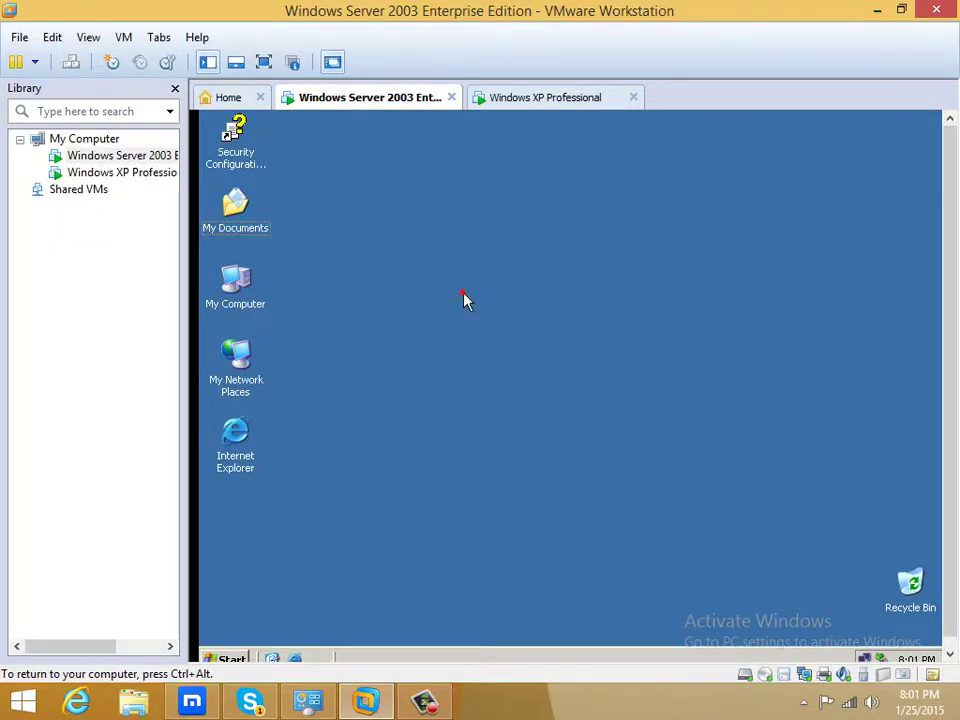
right_click(422, 245)
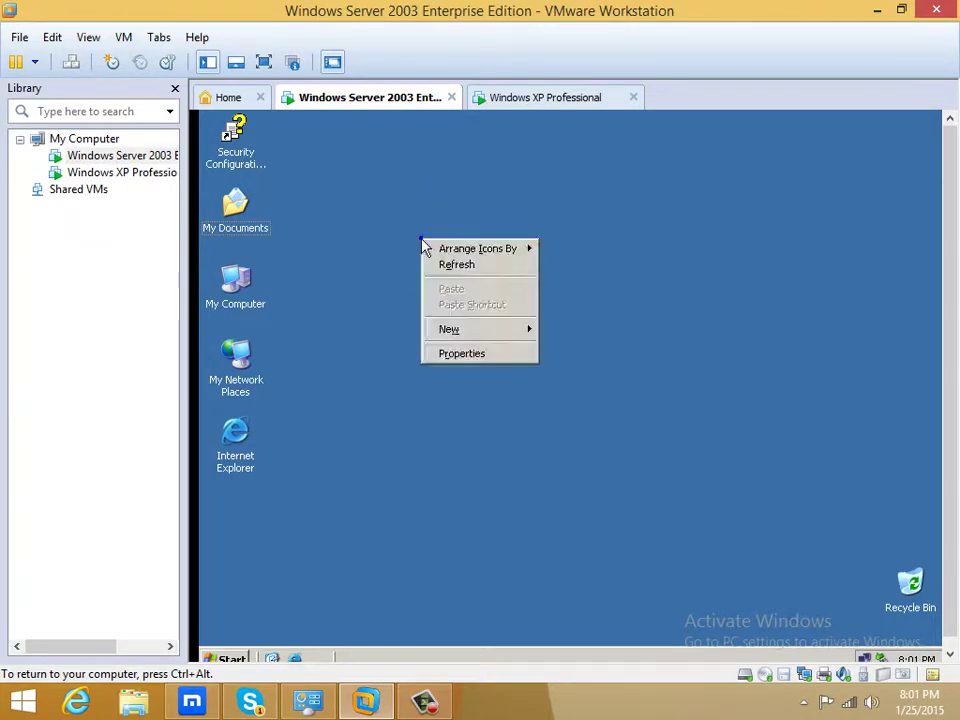
click(437, 268)
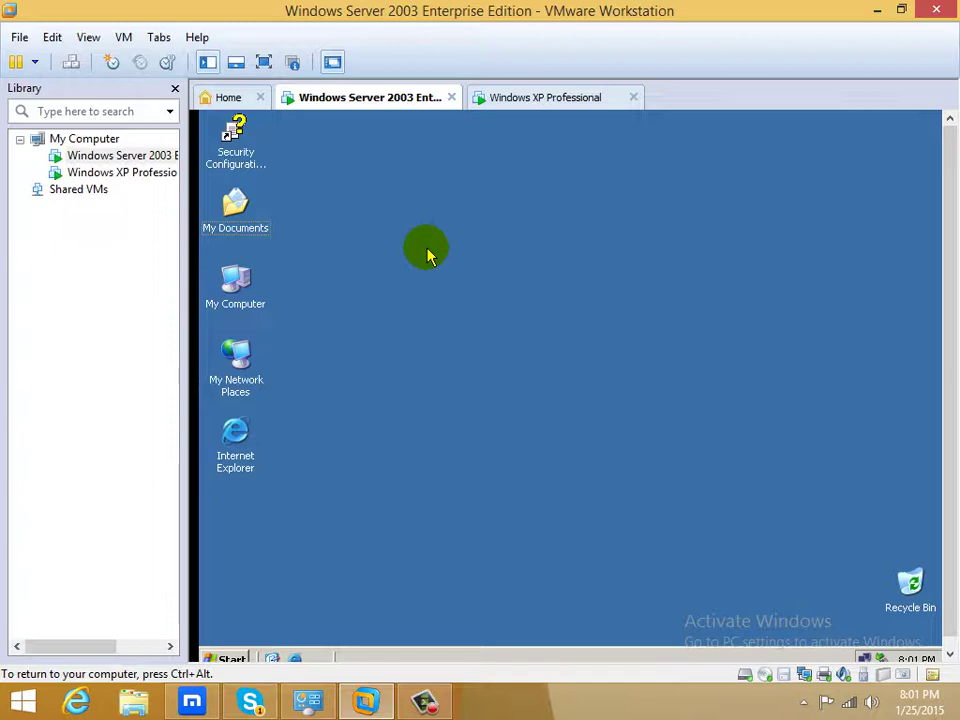
right_click(447, 181)
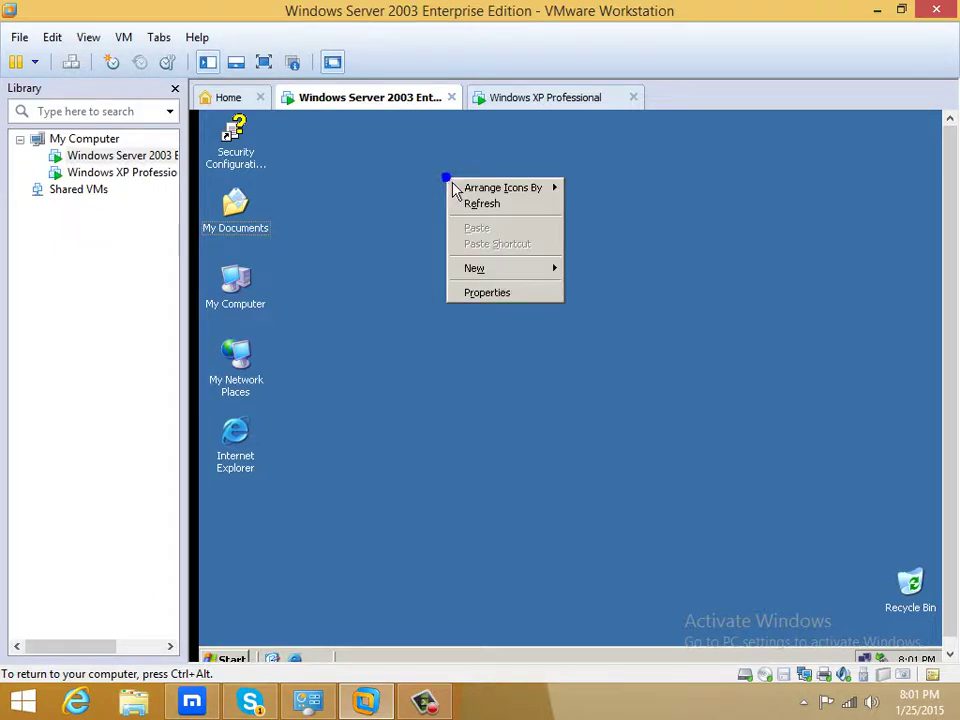
click(470, 205)
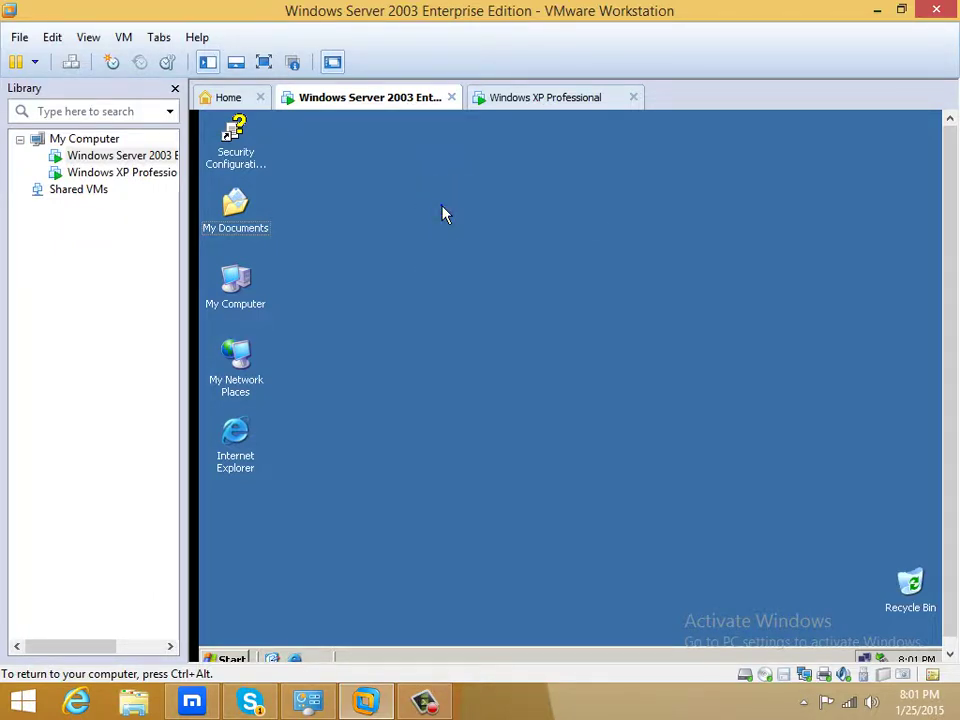
right_click(443, 207)
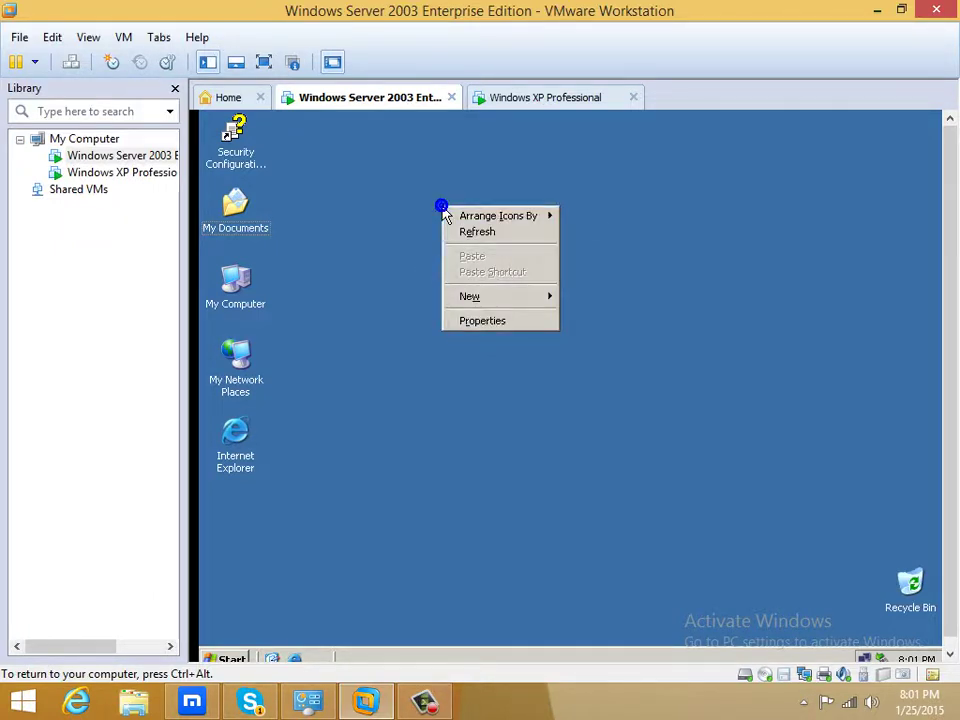
click(425, 270)
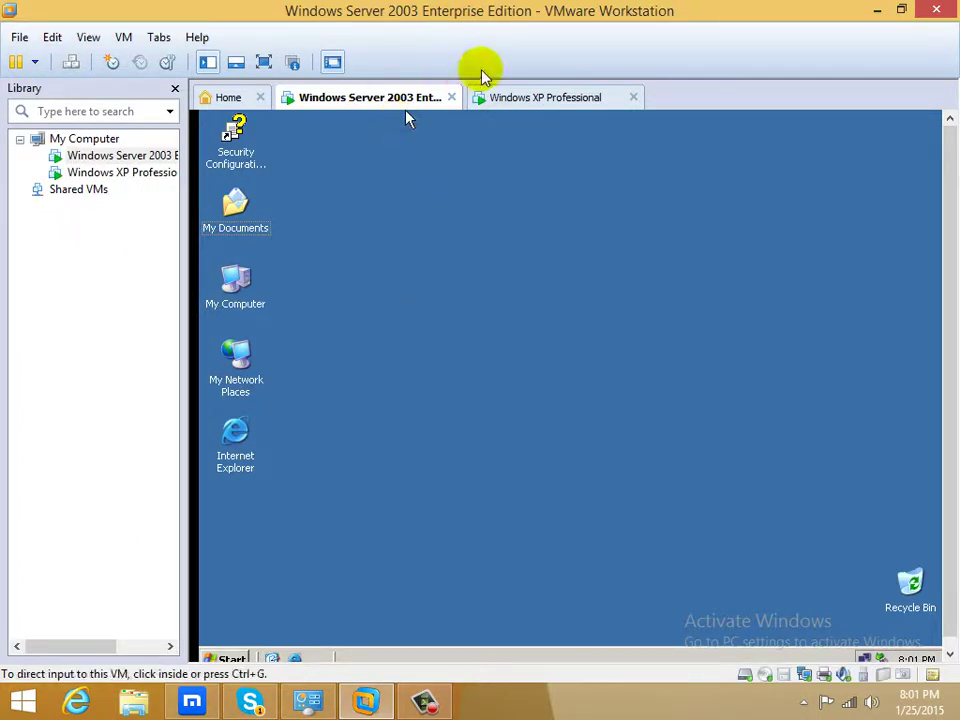
click(514, 99)
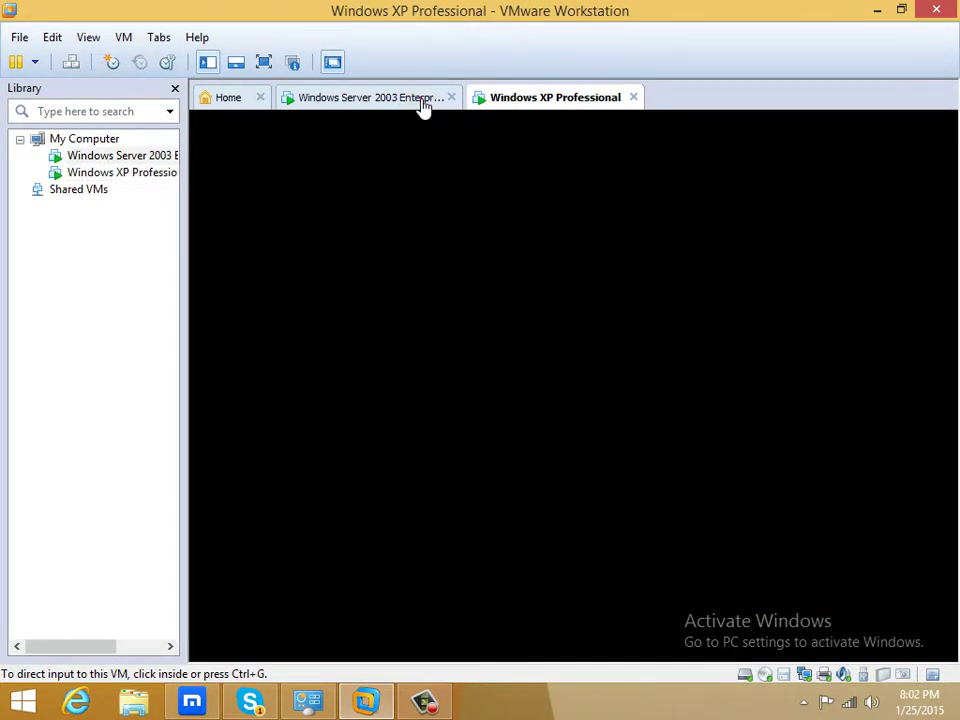
click(420, 97)
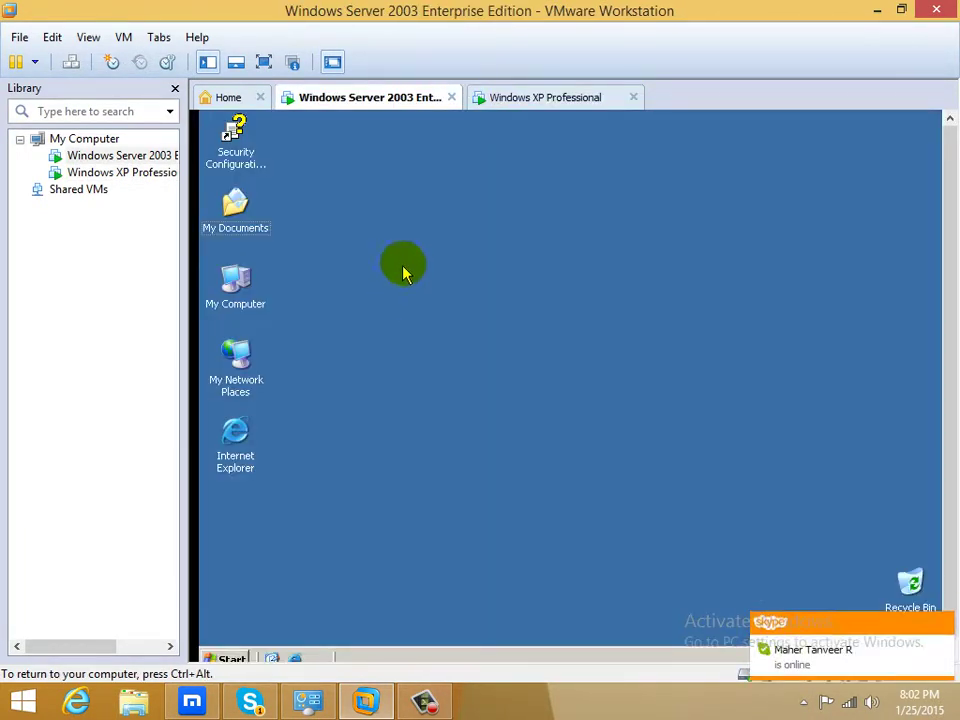
Create a new folder named hsdi on the Windows Server 2003 desktop.
right_click(400, 250)
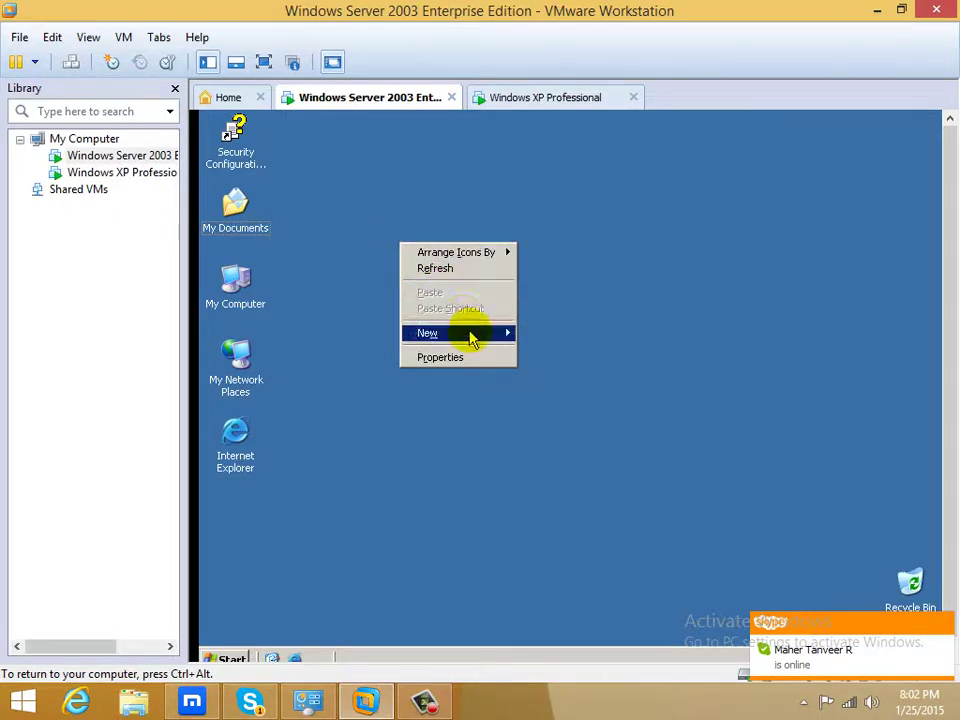
mouse_move(471, 337)
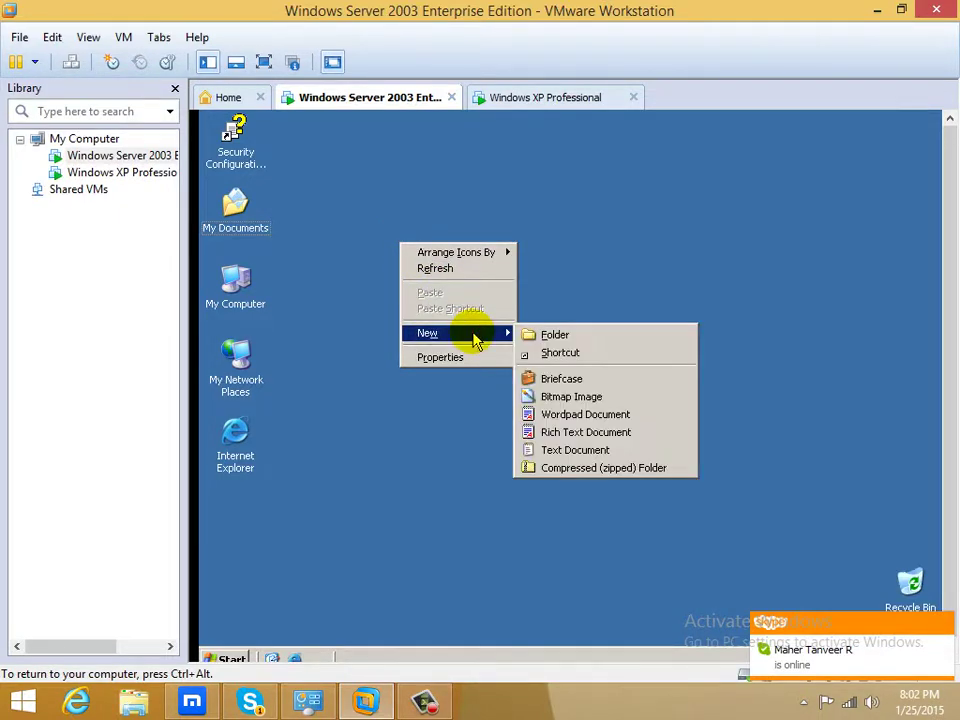
click(555, 336)
text(hsdi)
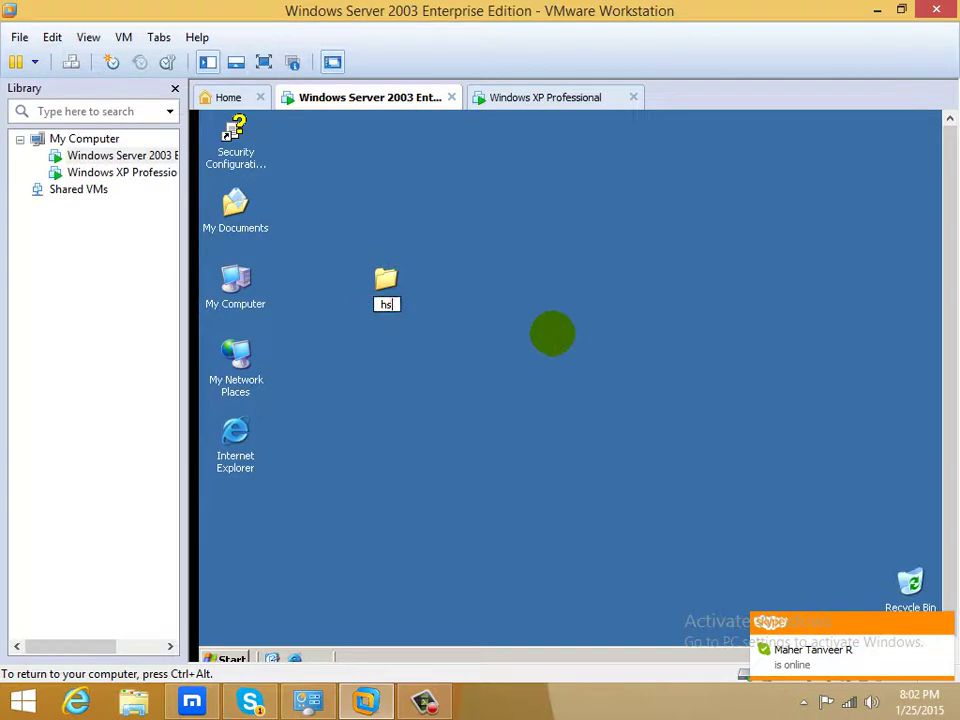
click(474, 320)
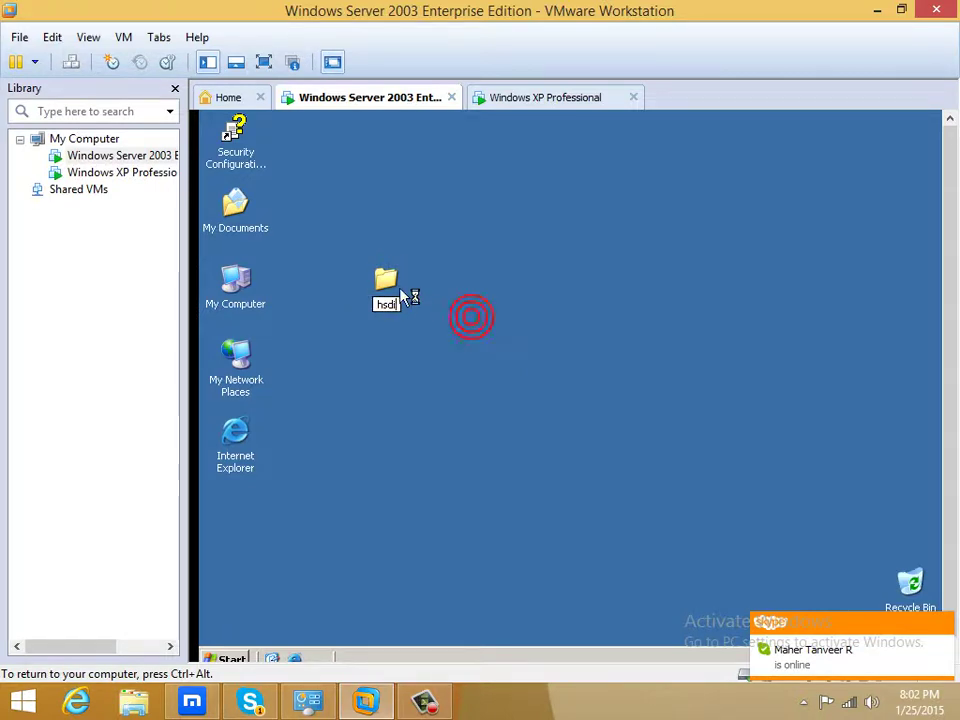
Open the hsdi folder and create a new WordPad document in it, keeping the default file name.
double_click(390, 282)
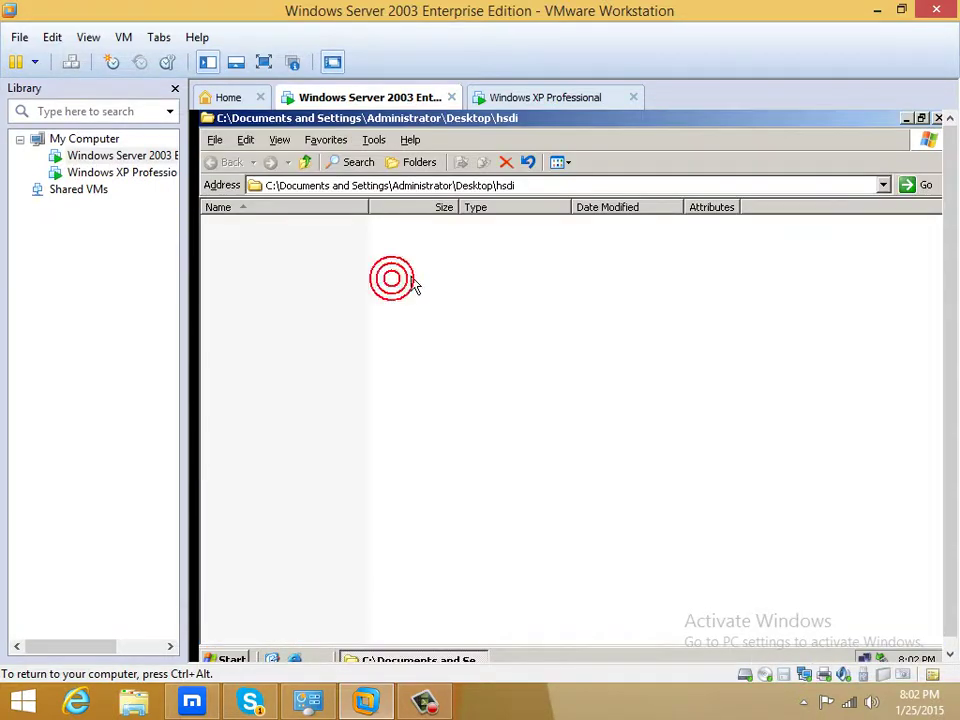
right_click(447, 290)
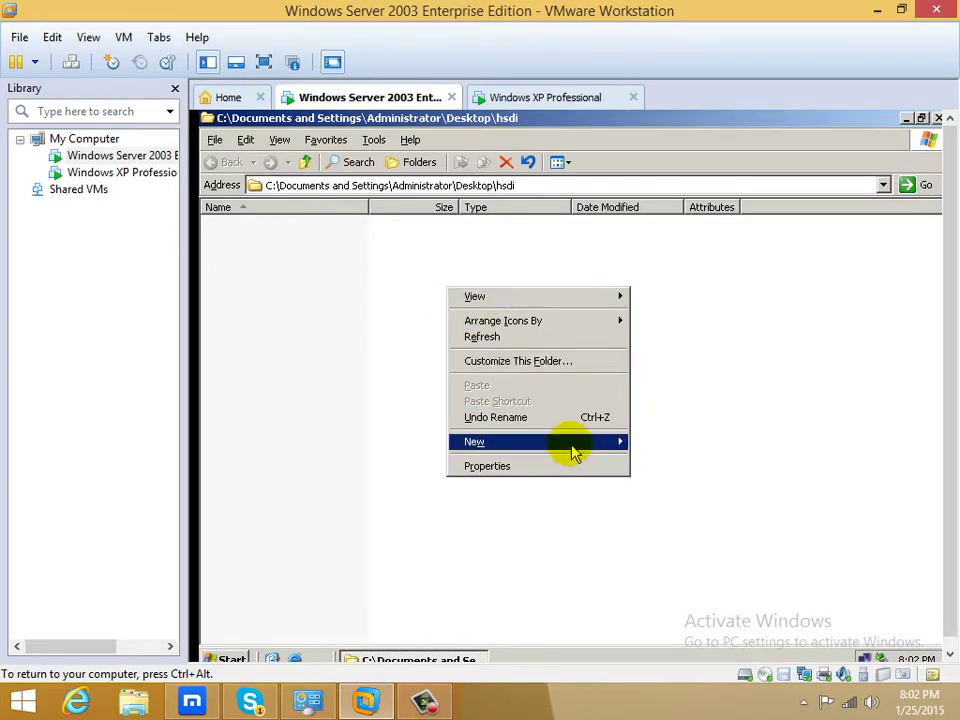
mouse_move(575, 450)
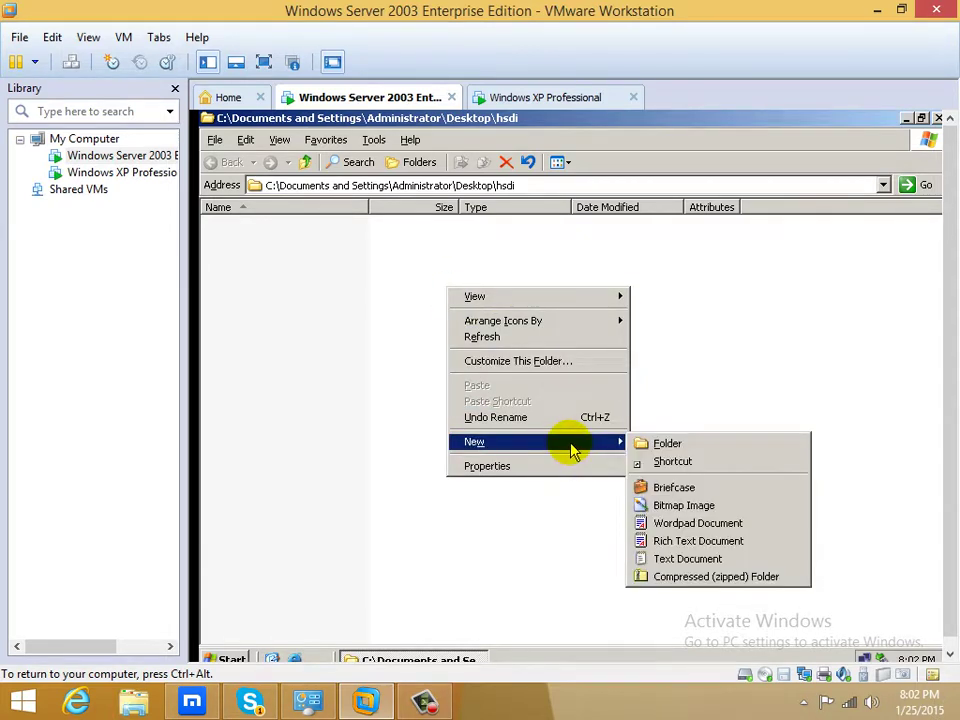
click(680, 523)
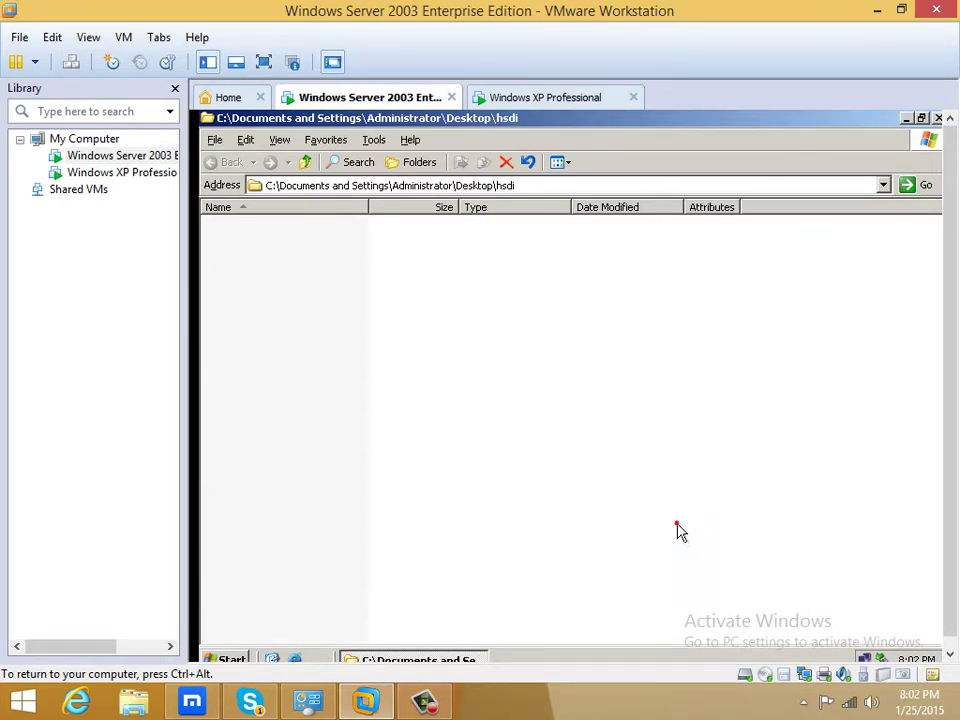
click(355, 274)
click(336, 230)
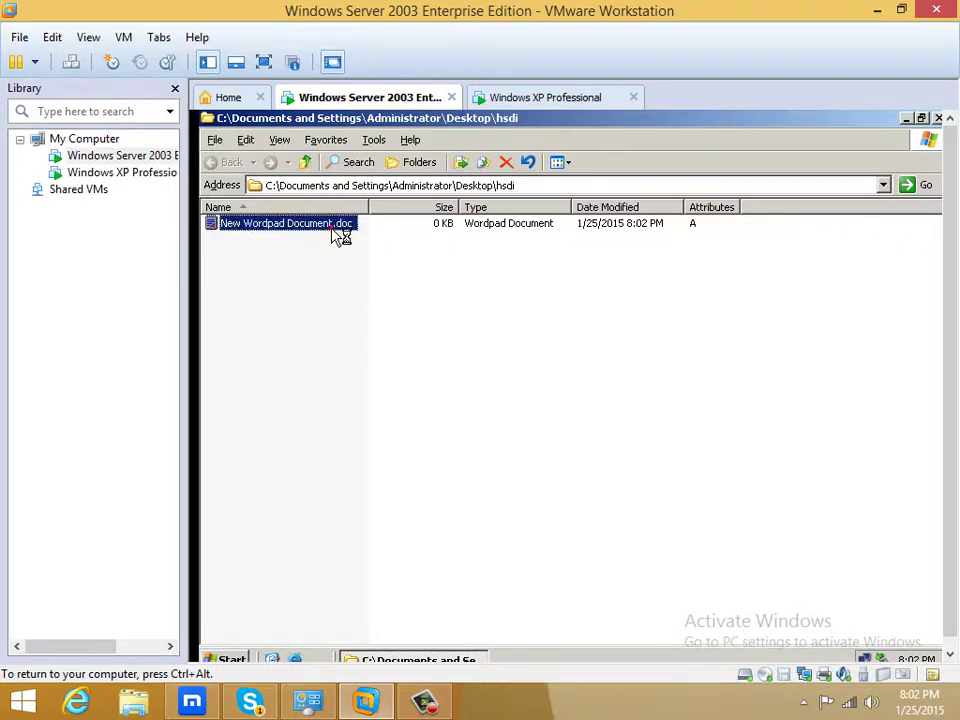
Open the new WordPad document and write "hello every one" and, on a second line, "how to share folder with others through the".
double_click(336, 230)
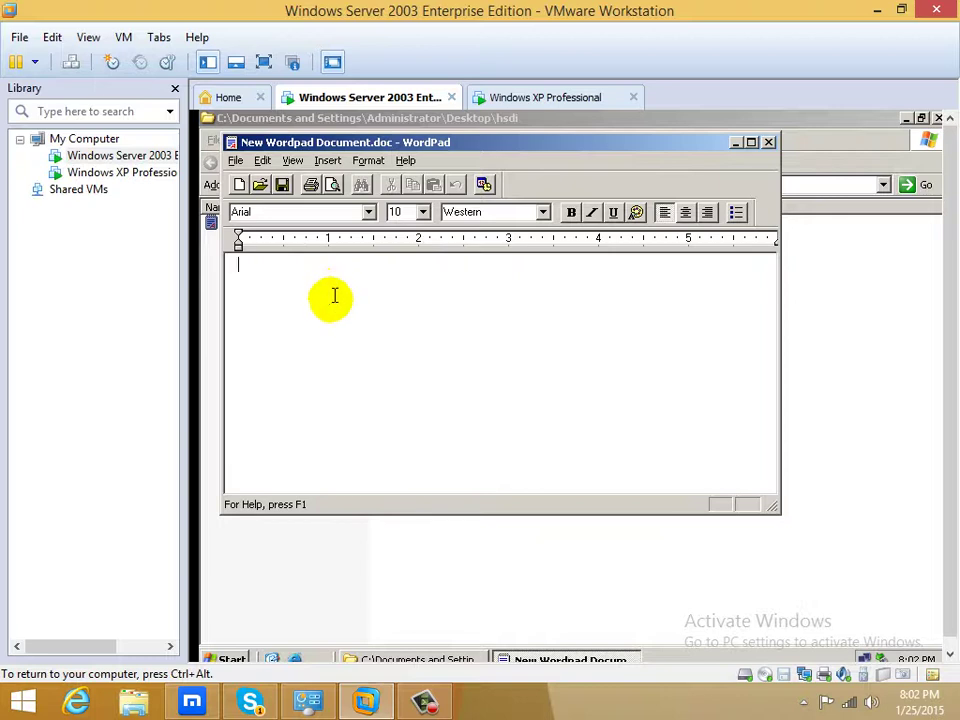
text(hello every one)
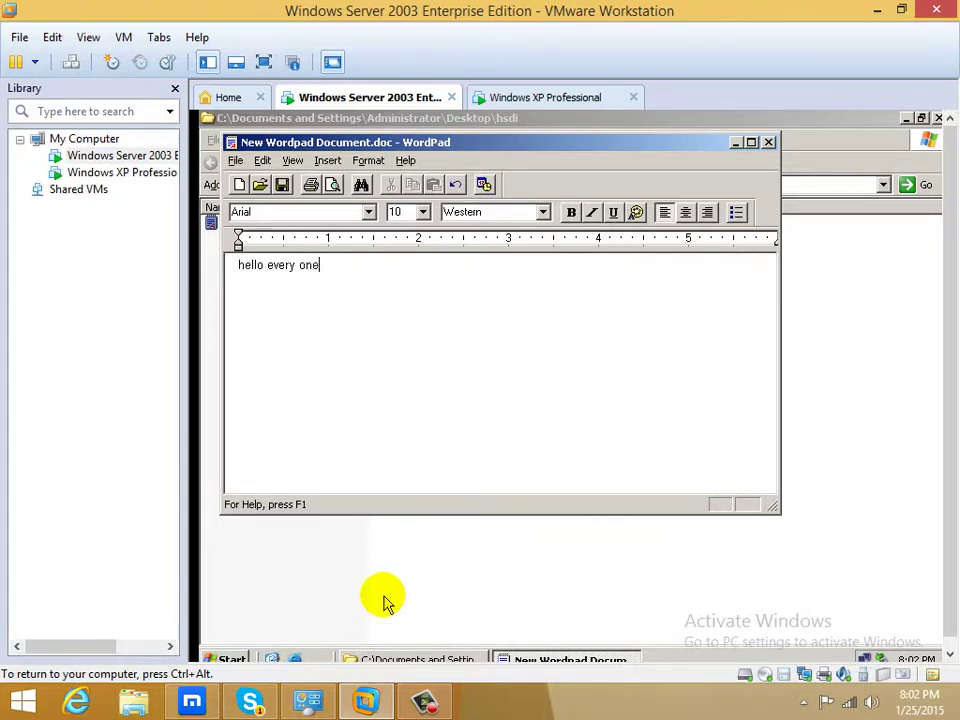
key(Return)
text(how to sh)
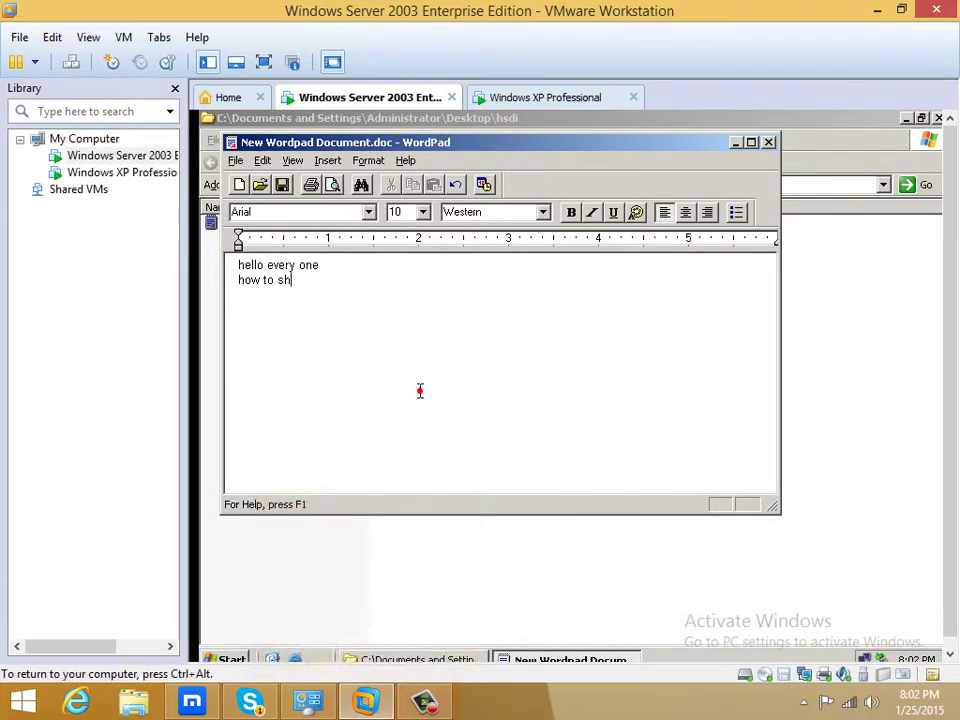
text(are folder )
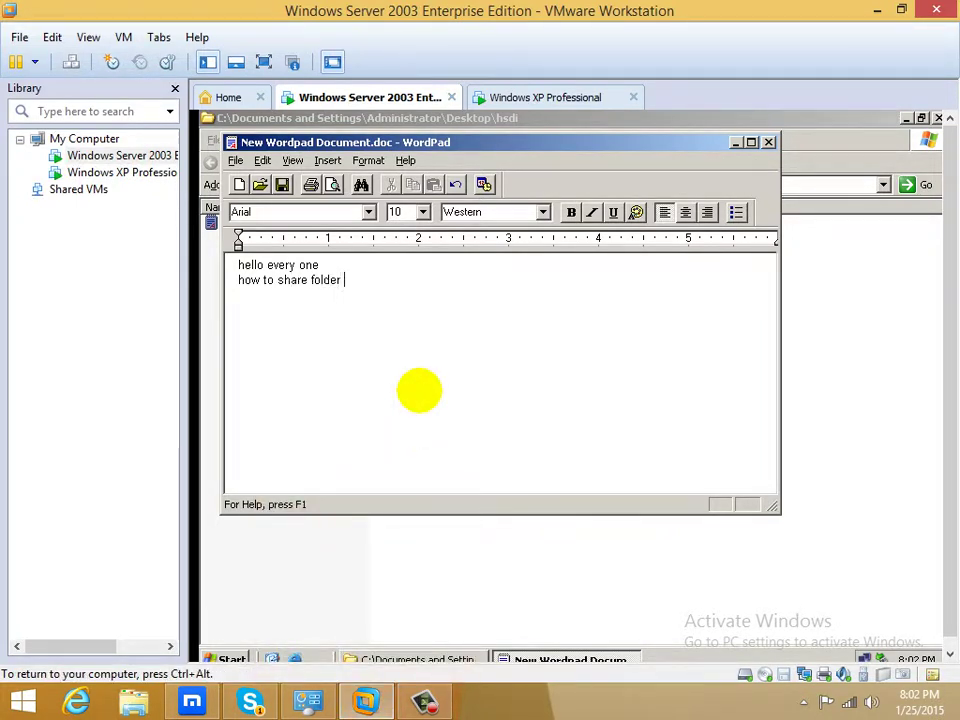
text(with others )
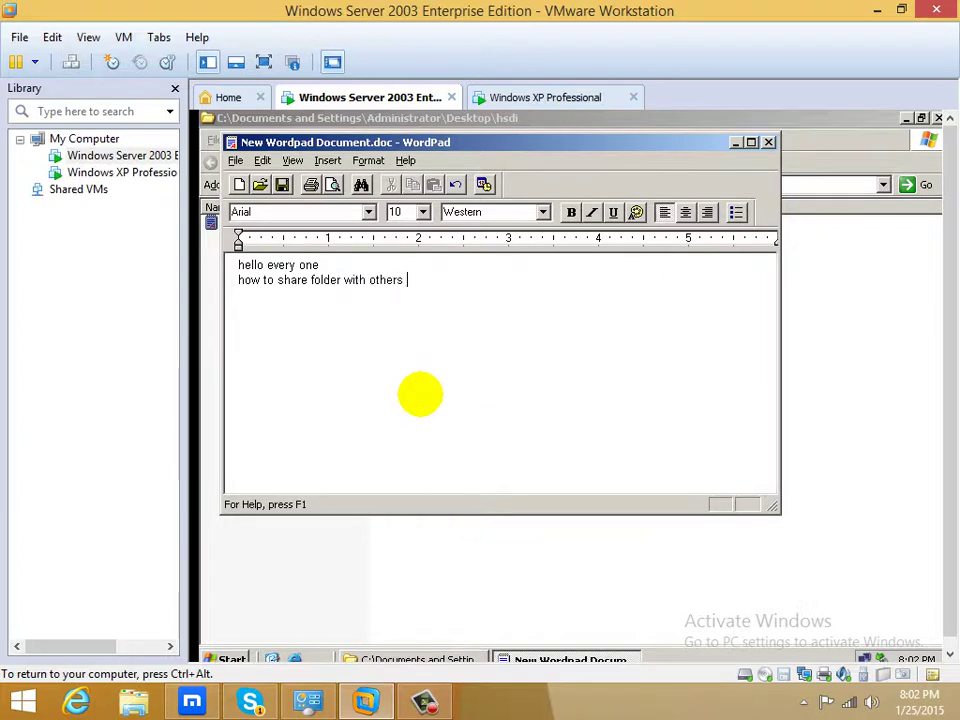
text(througght )
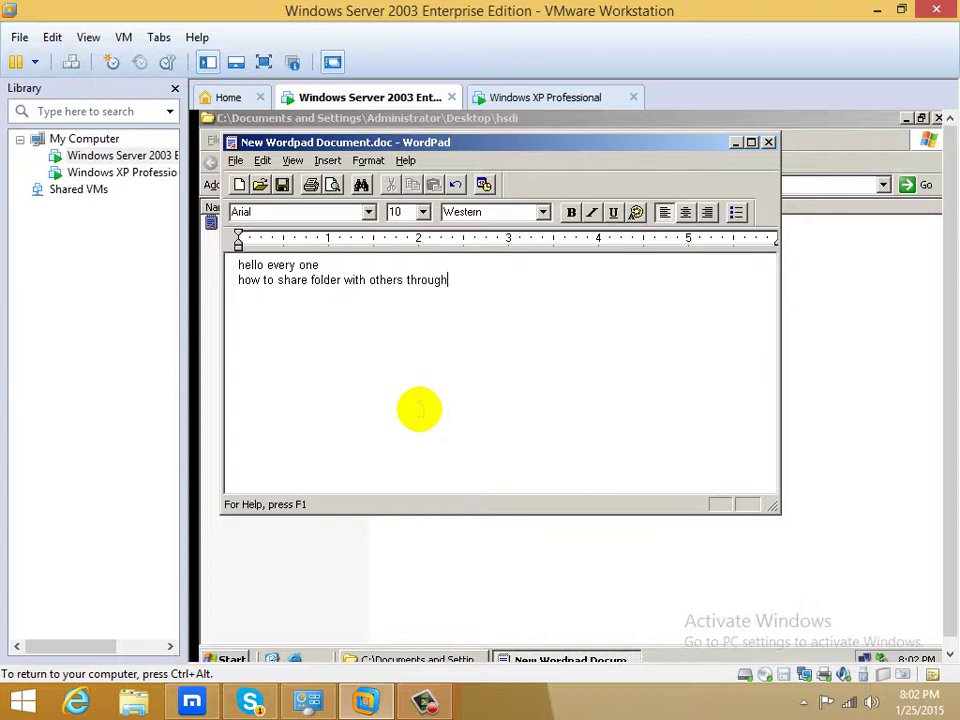
text( the)
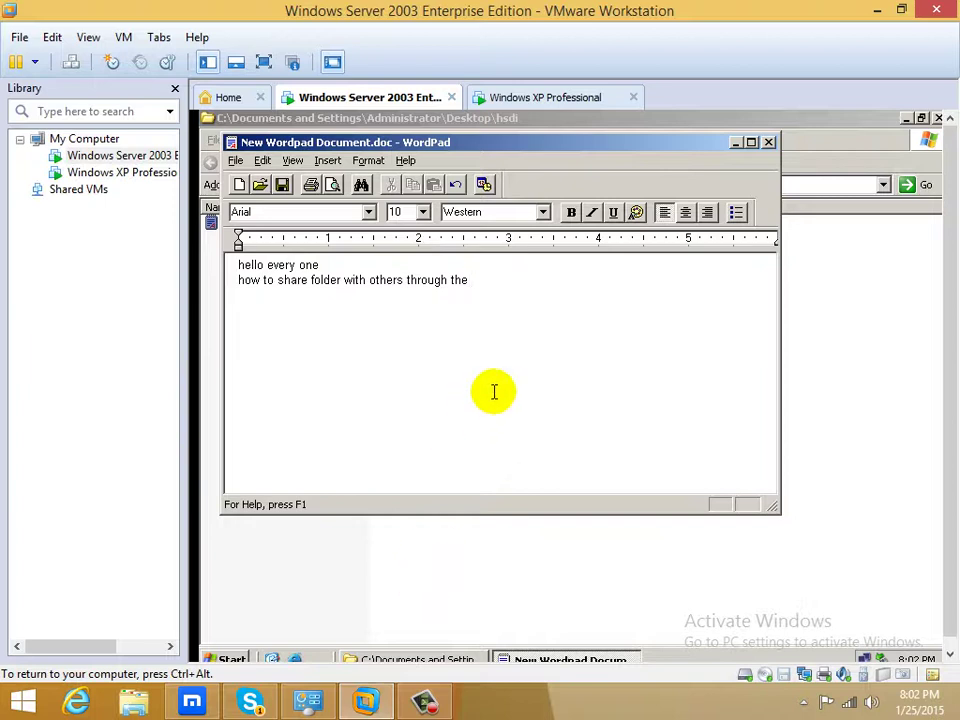
Close the WordPad document with its changes saved, and close the hsdi folder window.
click(768, 143)
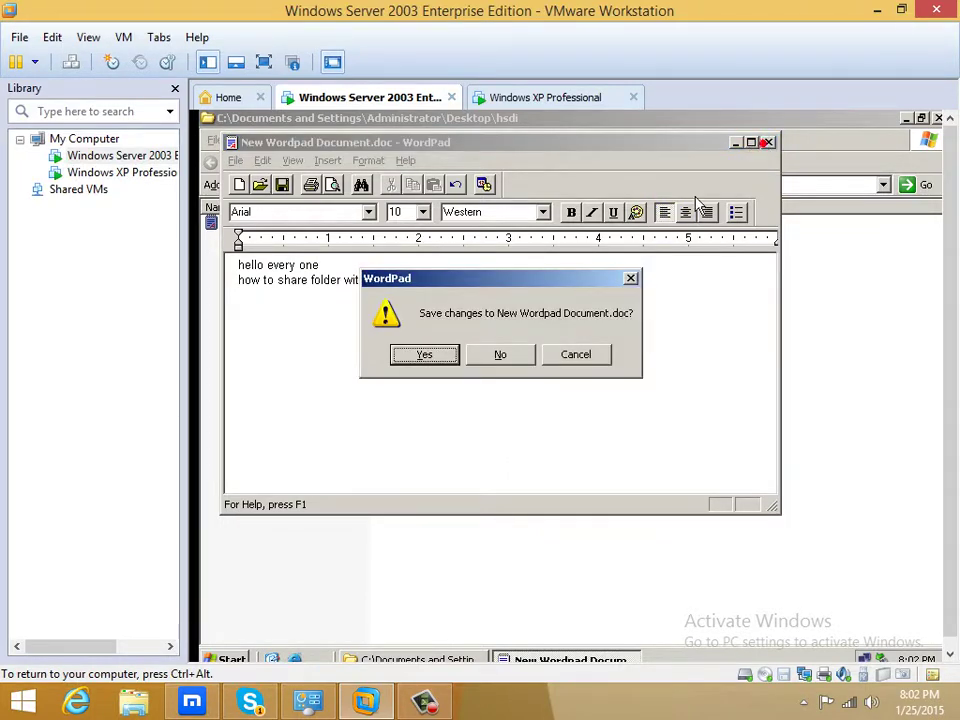
click(438, 360)
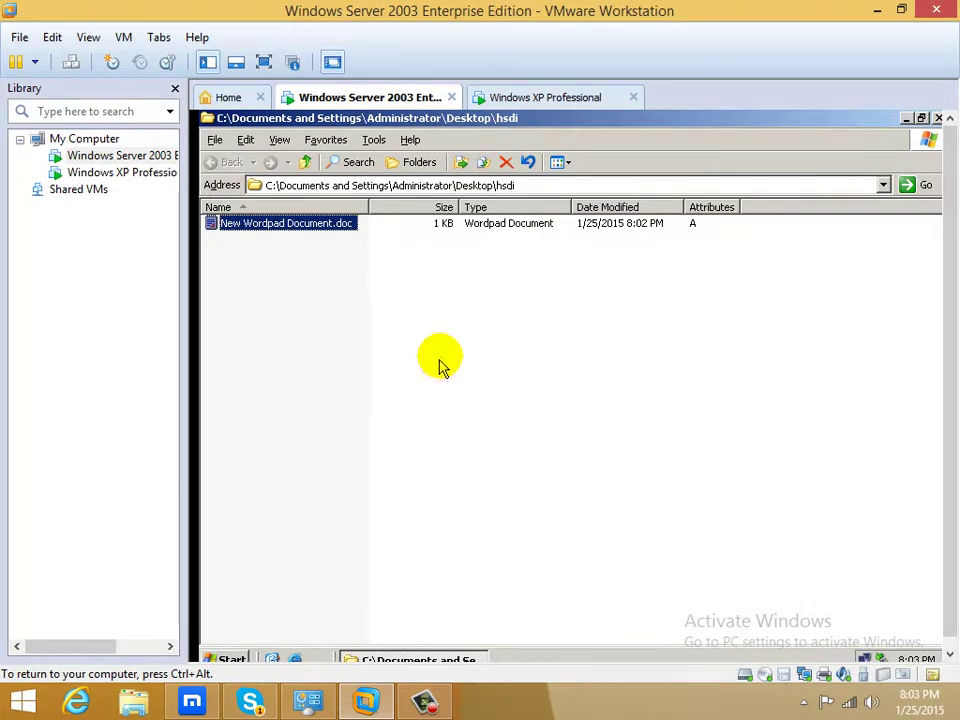
click(937, 118)
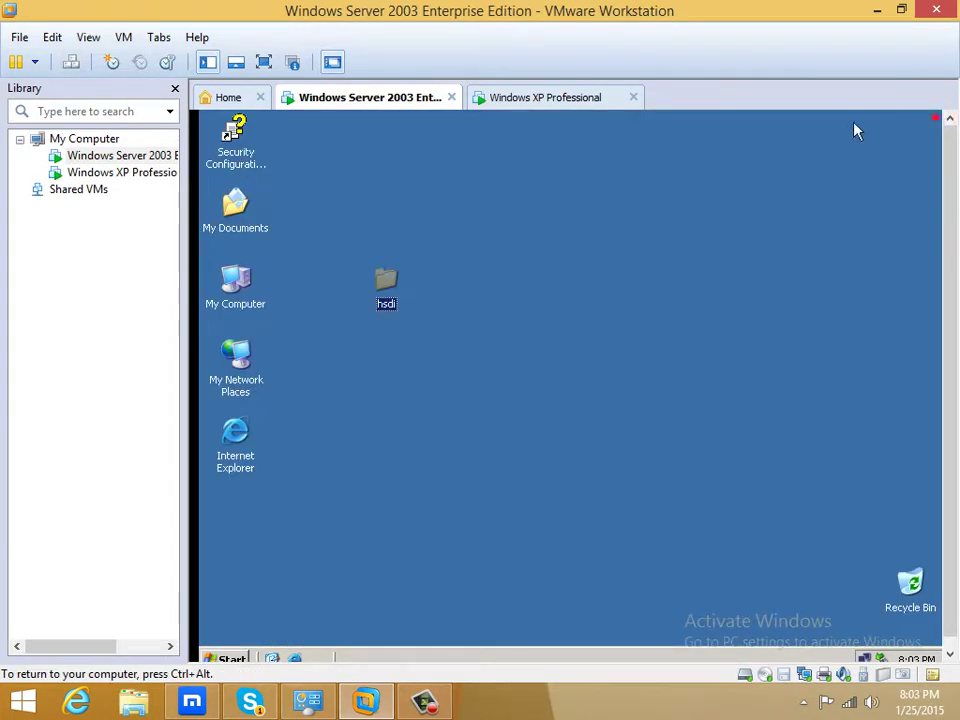
Open the sharing settings of the hsdi folder and enable sharing, keeping hsdi as the share name.
right_click(389, 284)
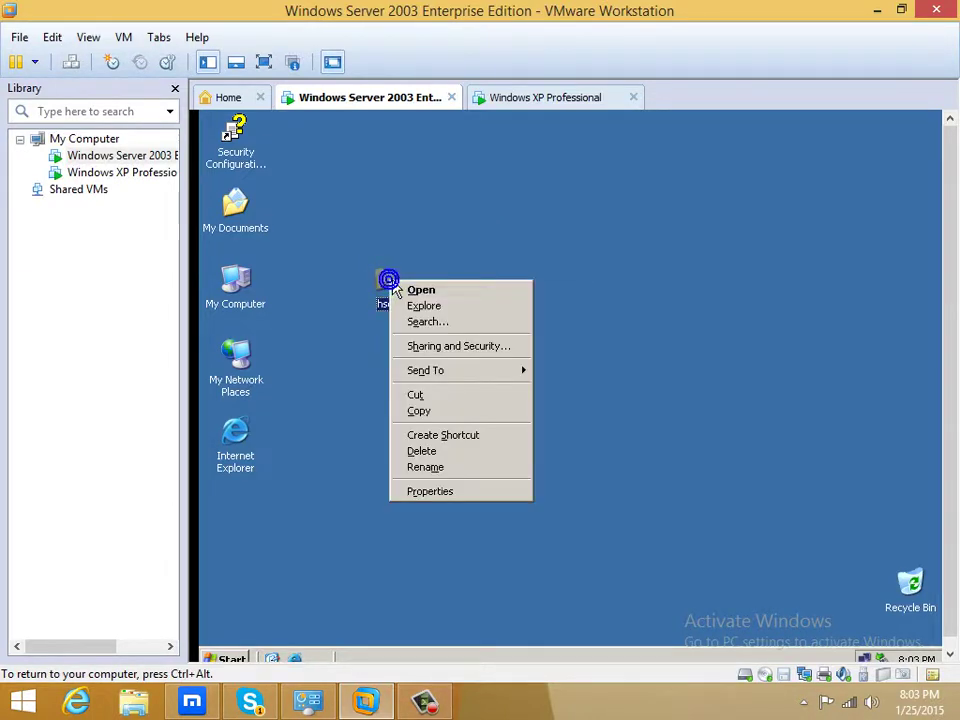
click(445, 347)
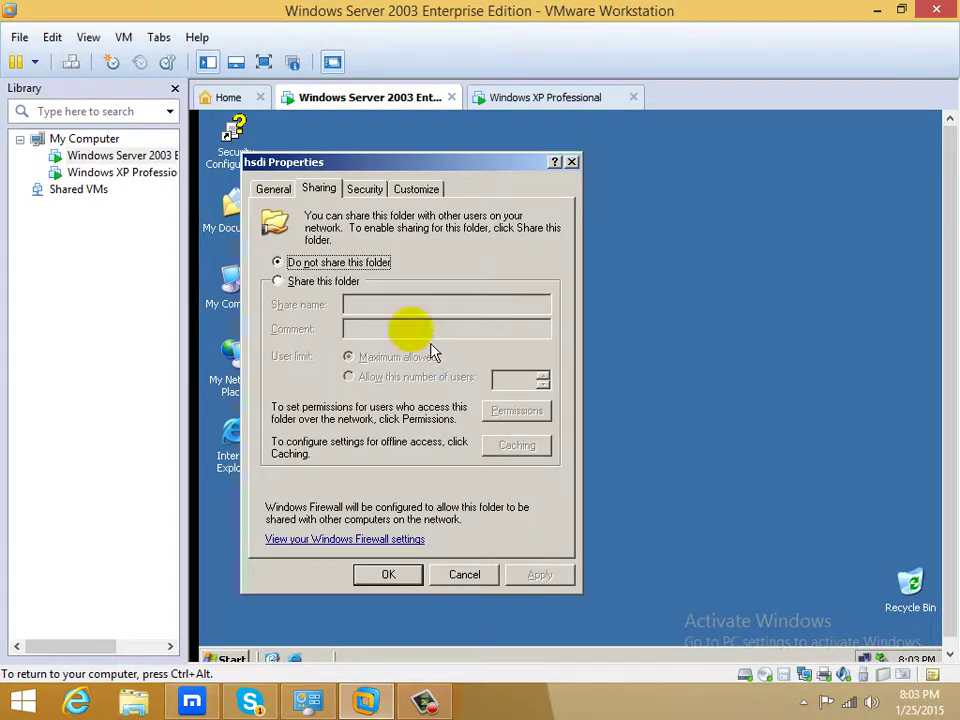
click(333, 282)
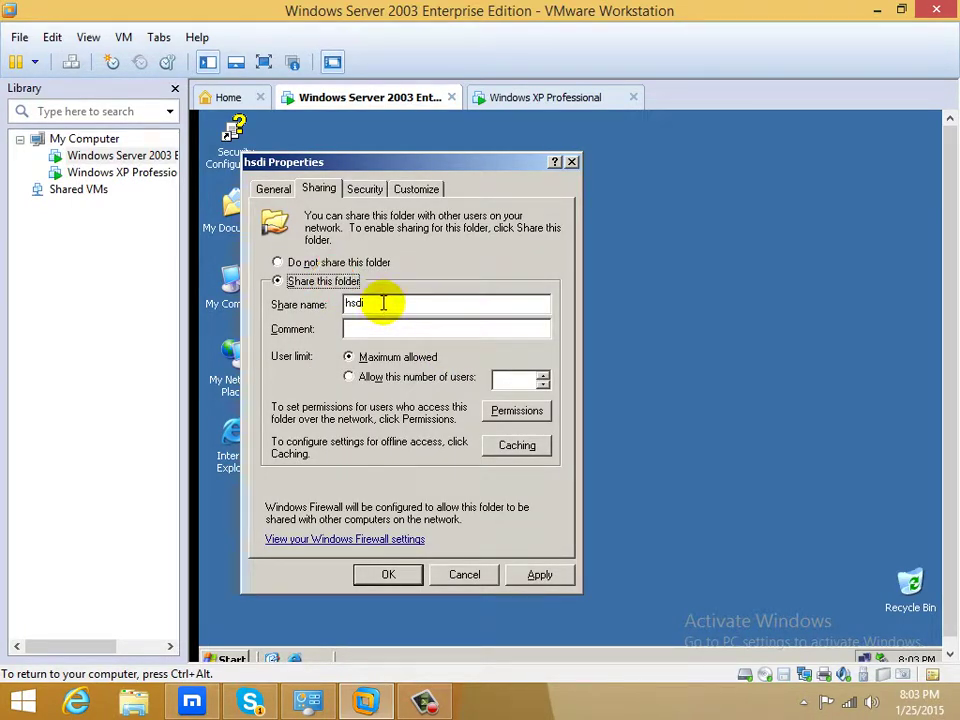
click(384, 303)
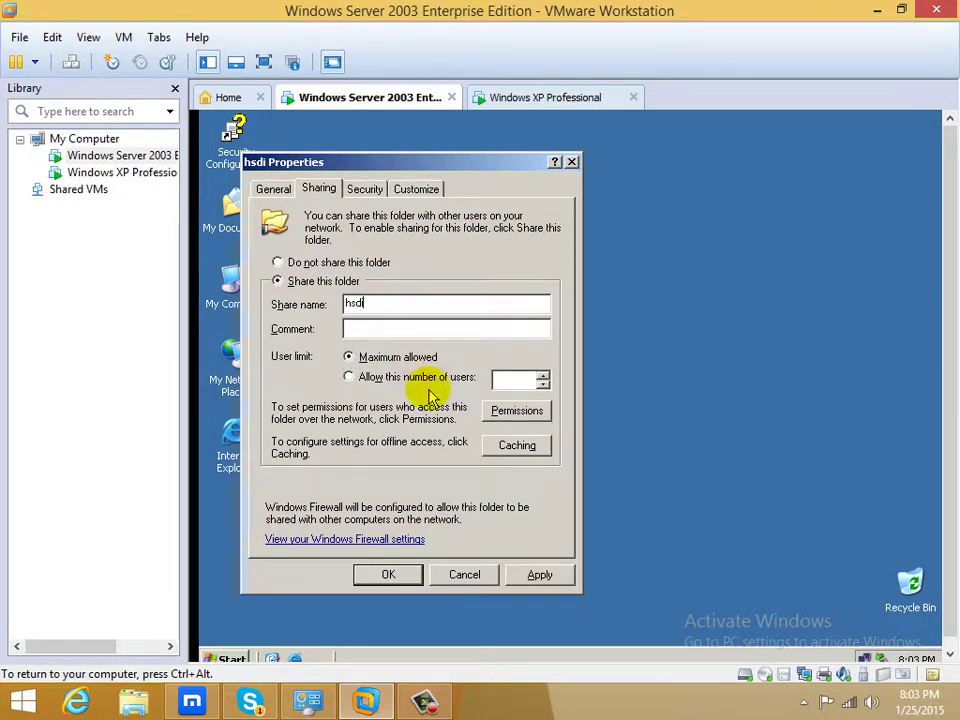
click(378, 380)
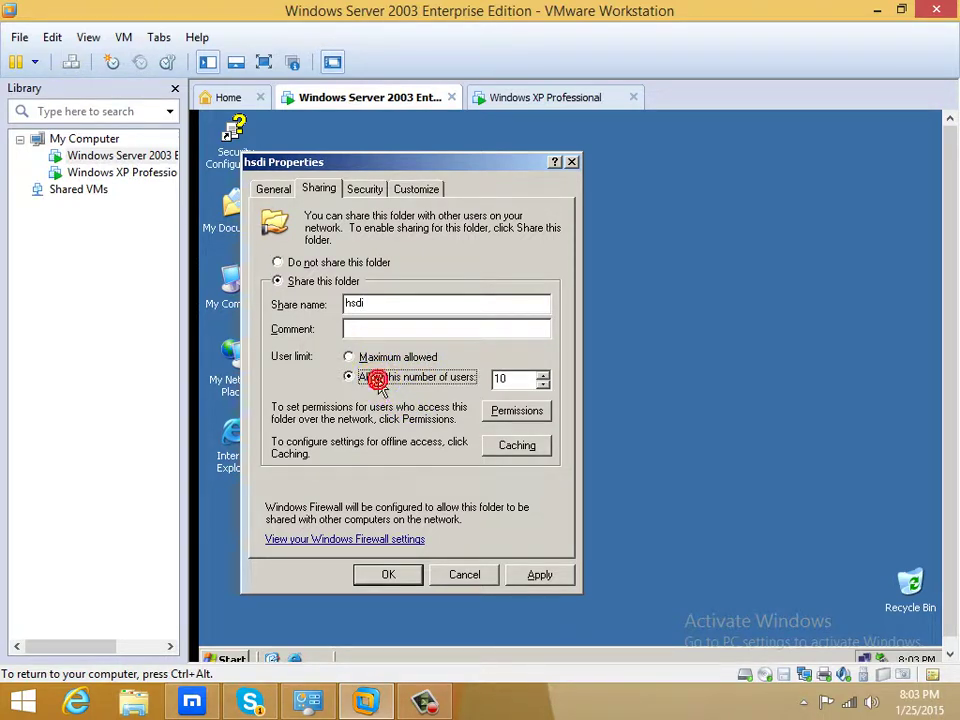
click(524, 381)
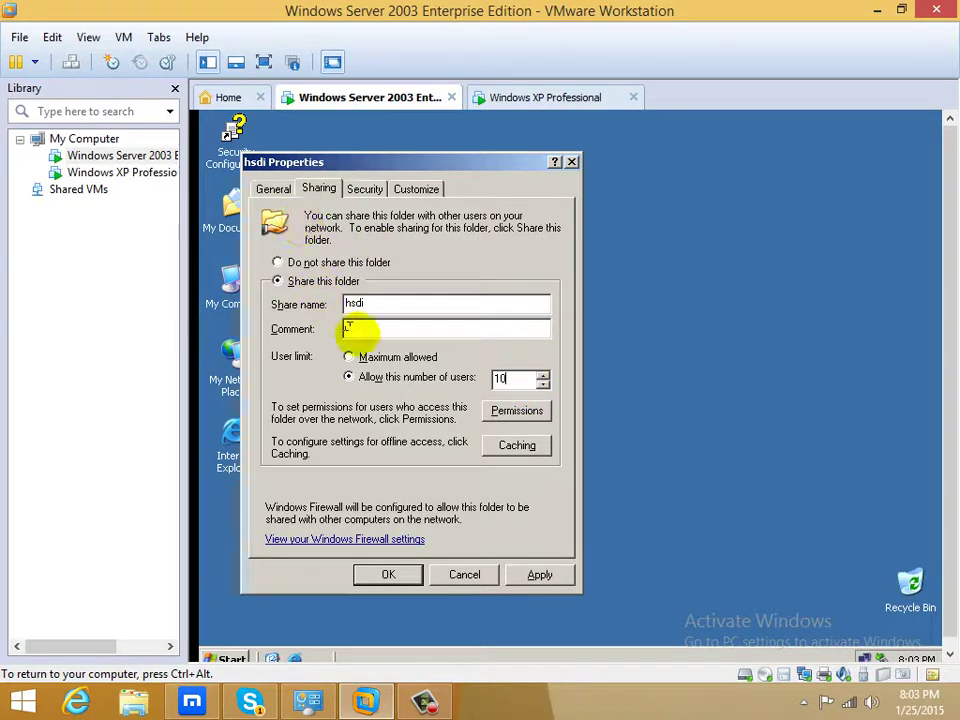
click(368, 360)
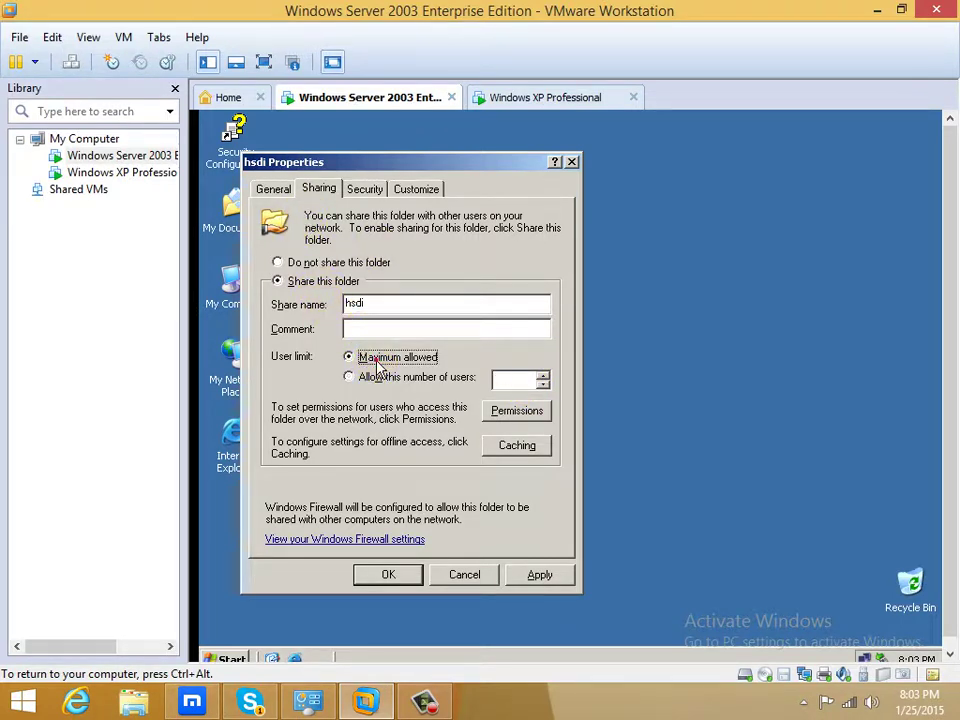
Allow Full Control for Everyone in the share permissions and apply the hsdi folder's sharing settings.
click(517, 414)
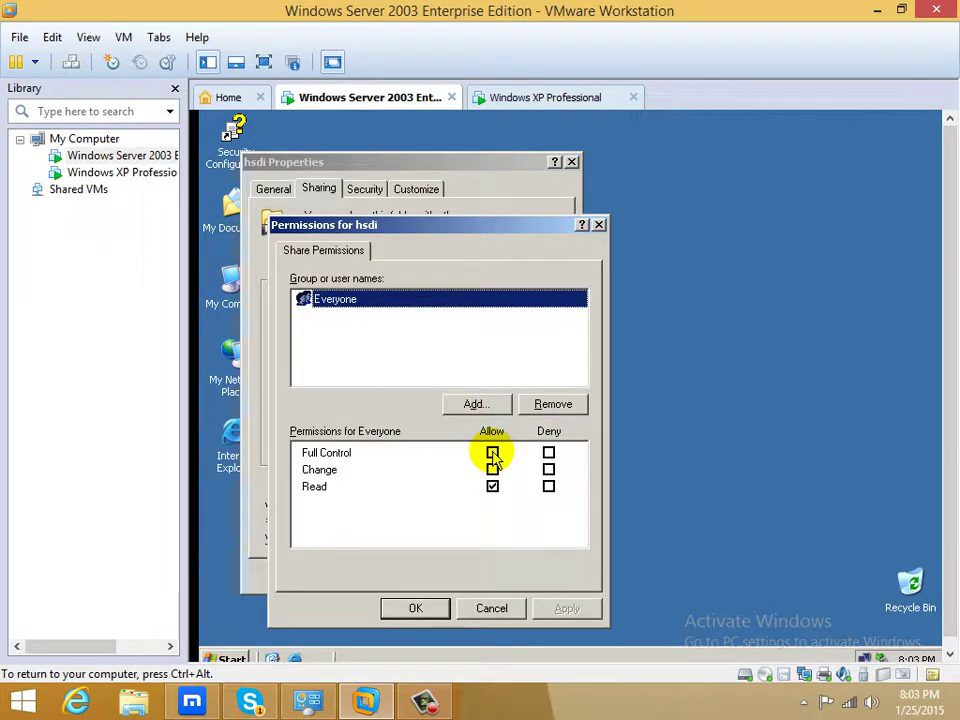
click(493, 453)
click(567, 608)
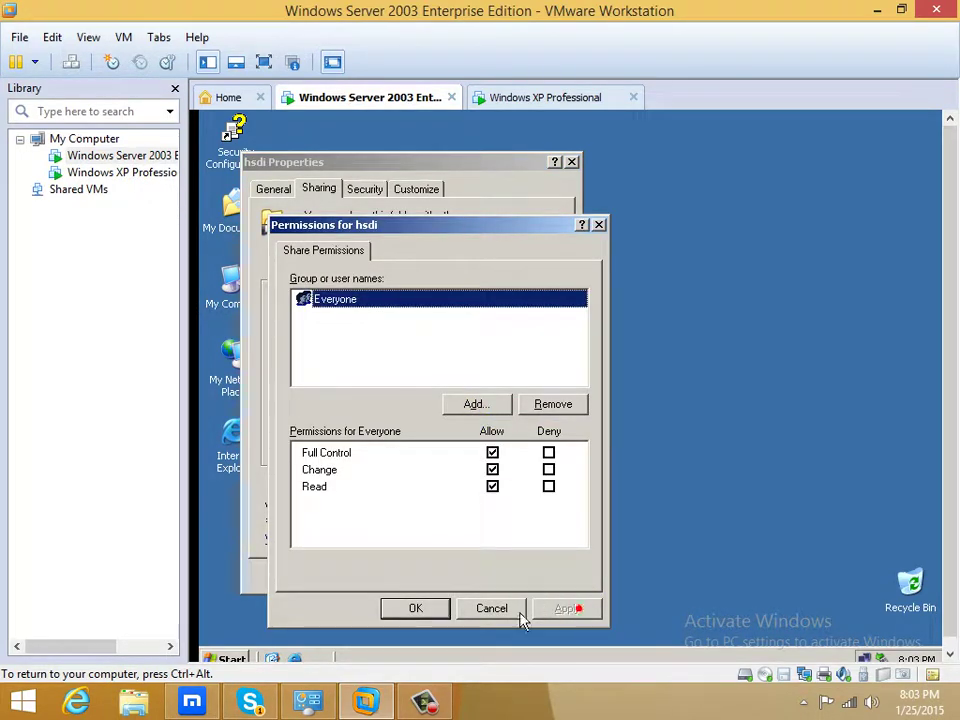
click(444, 609)
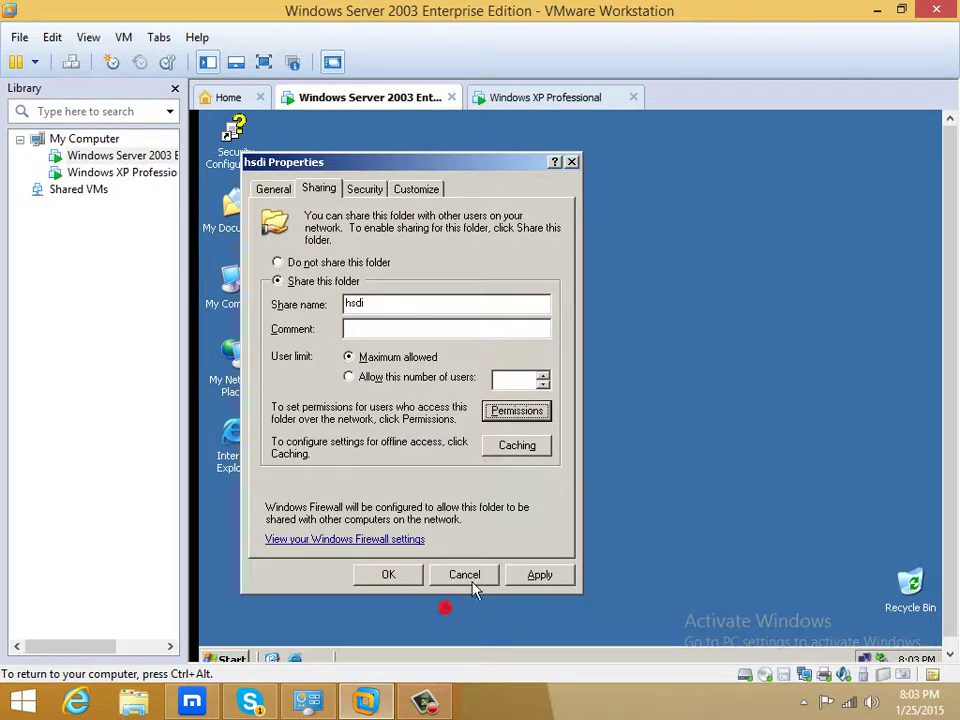
click(525, 580)
click(383, 577)
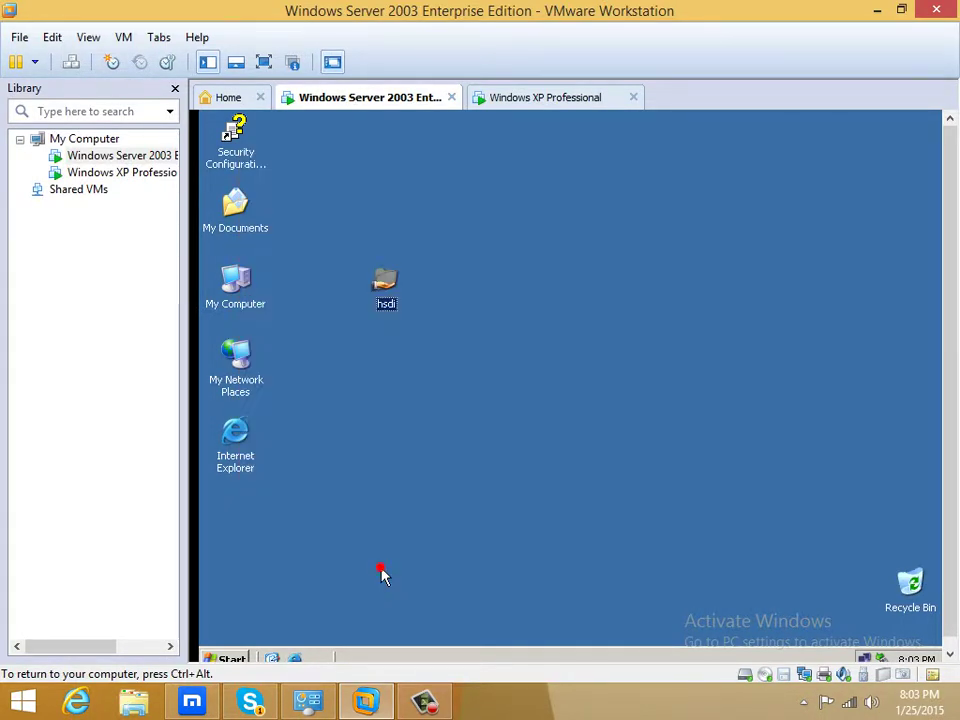
click(494, 462)
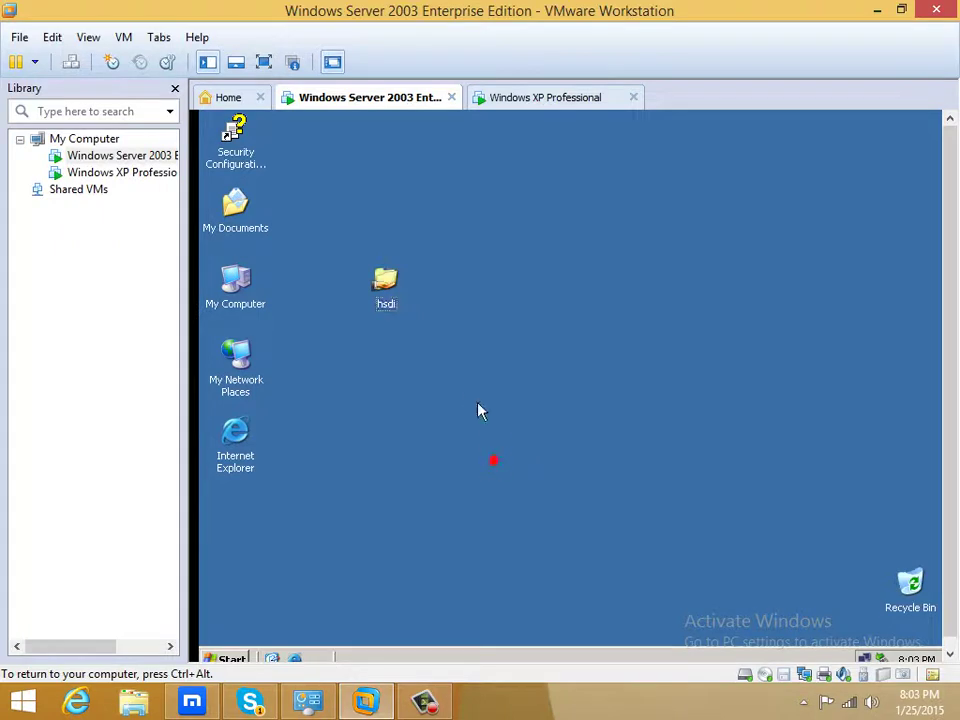
Create a new unshared folder with the default name beside hsdi on the desktop and compare the two folder icons.
right_click(501, 248)
mouse_move(630, 350)
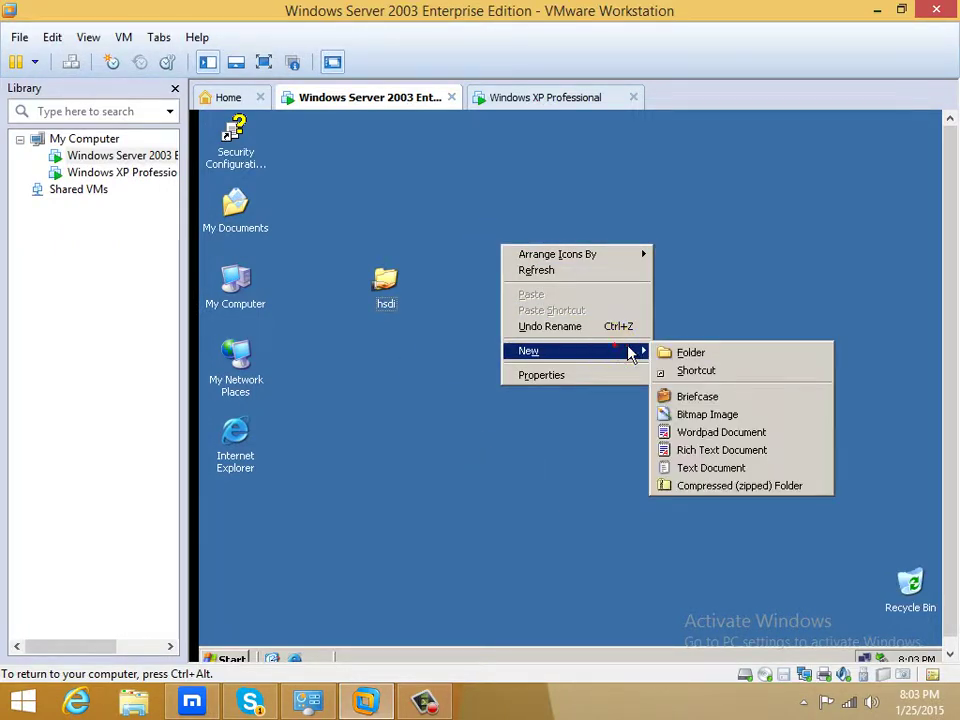
click(663, 353)
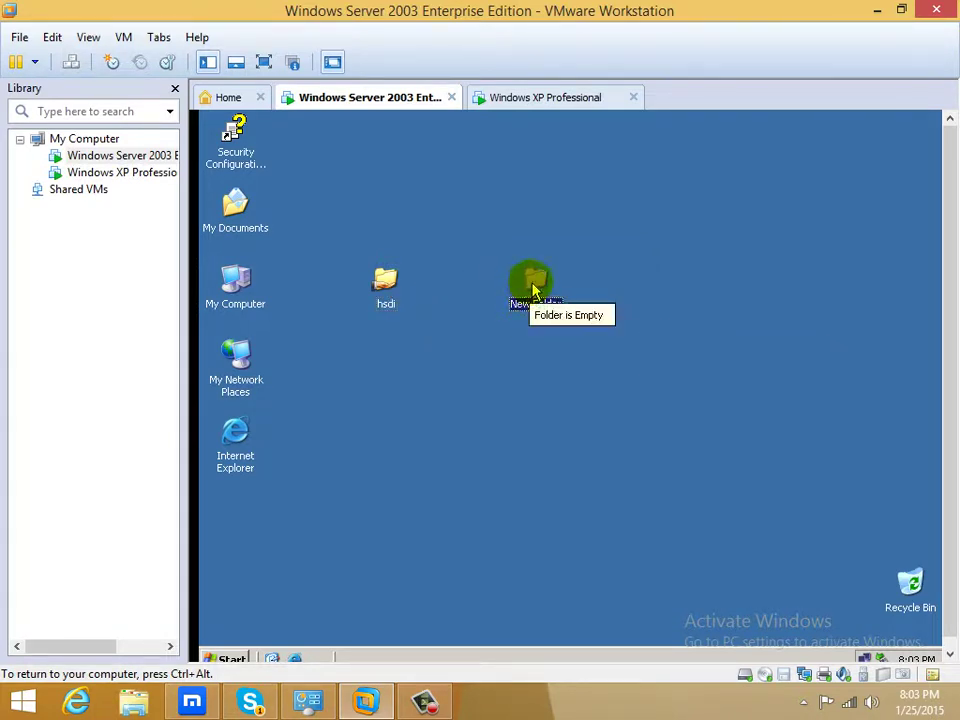
click(470, 284)
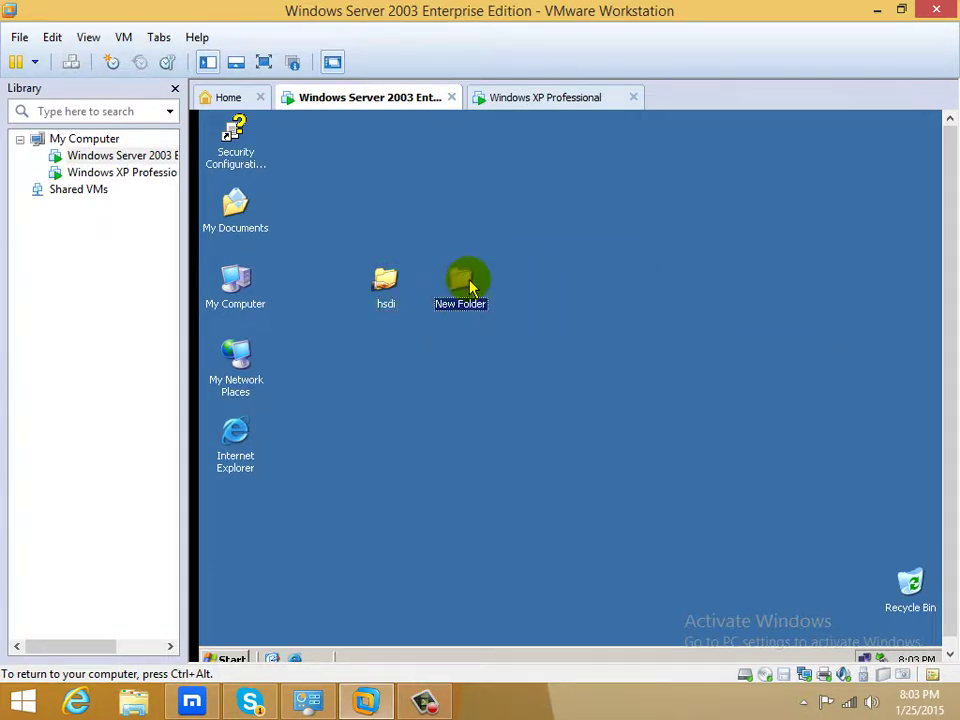
click(418, 412)
click(385, 285)
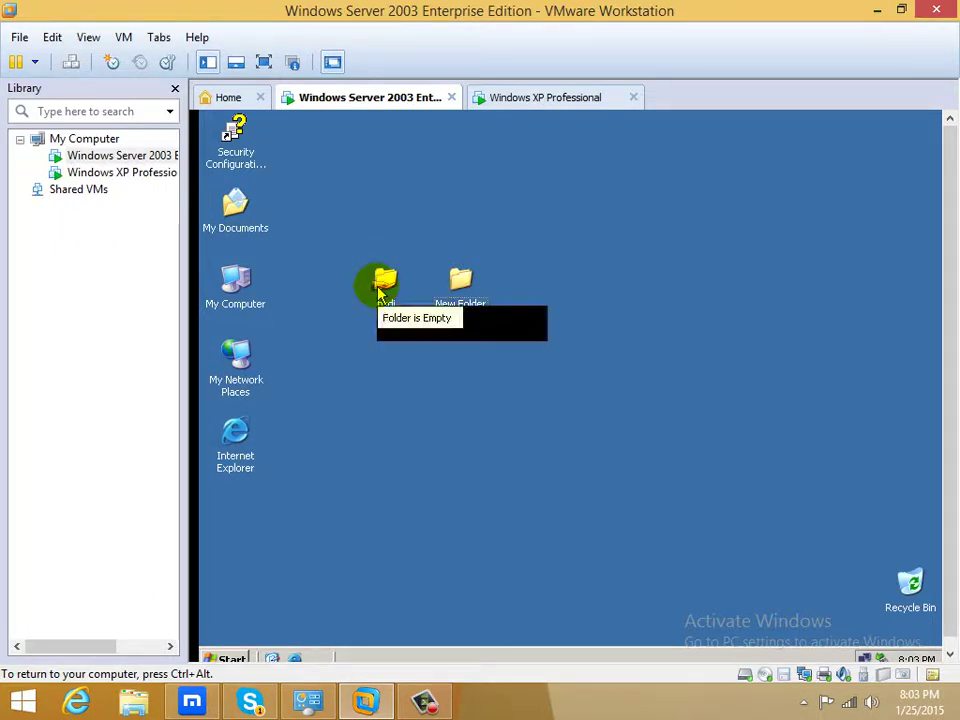
click(446, 292)
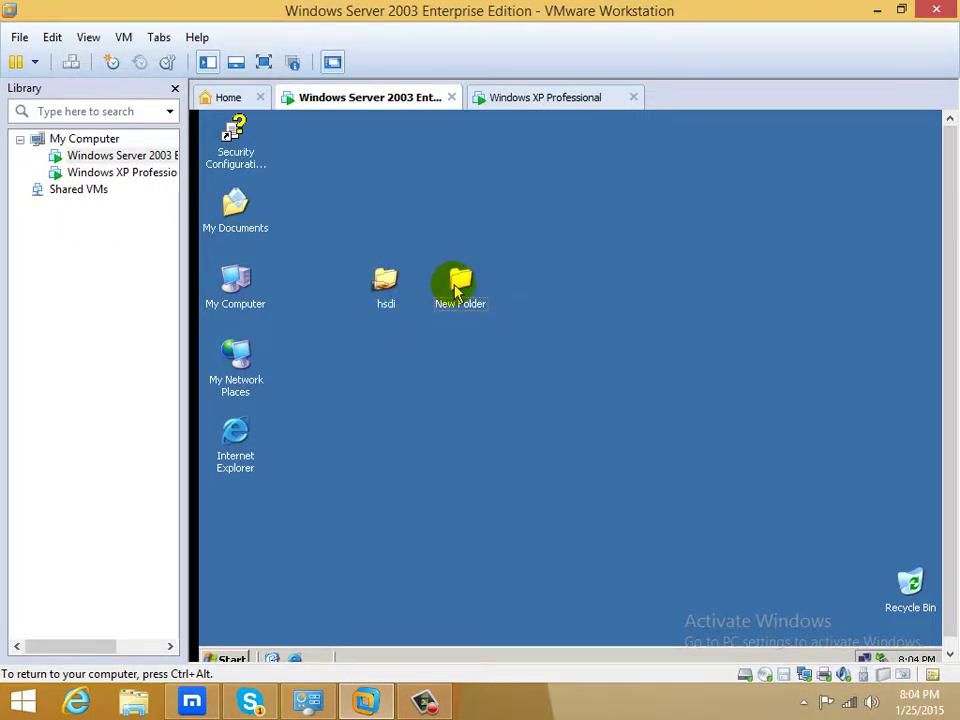
click(378, 453)
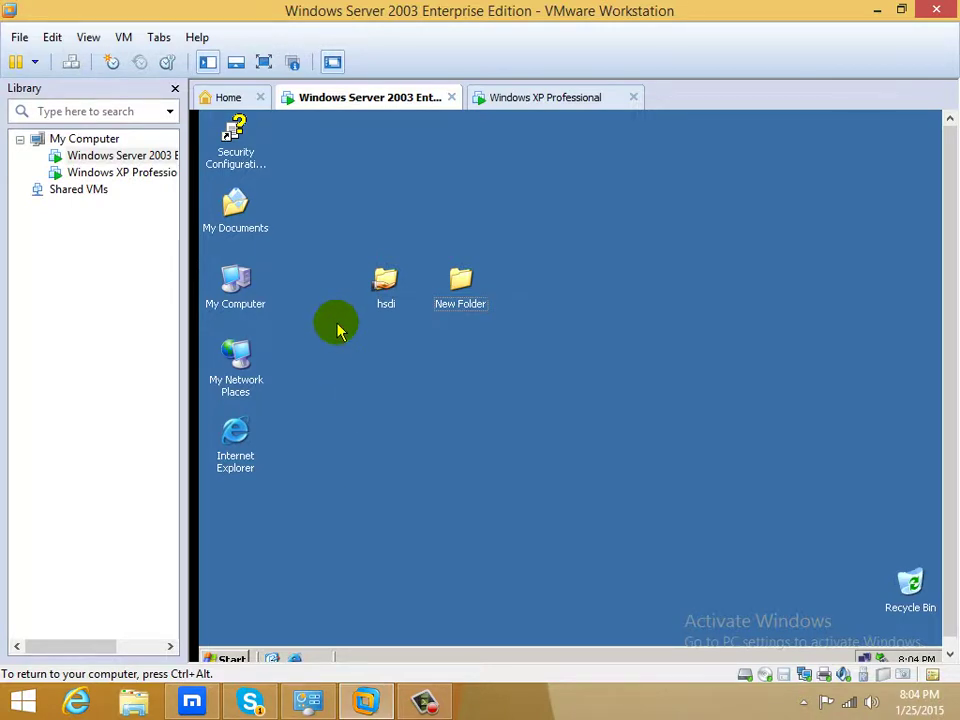
Switch to the Windows XP Professional virtual machine and open the network location \\192.168.0.1 with the Run command.
click(572, 104)
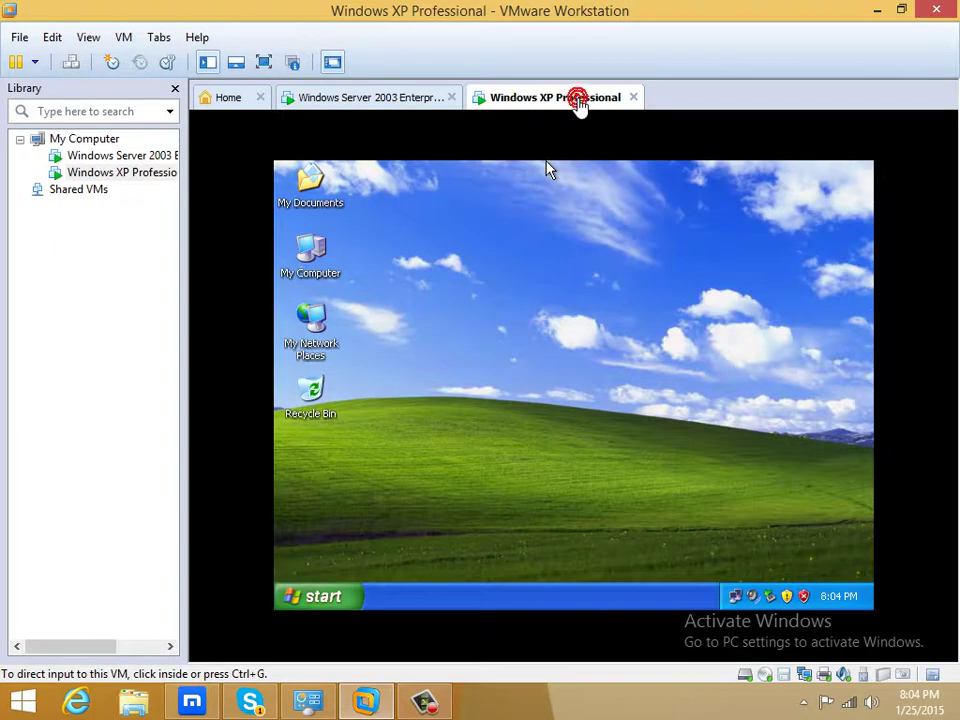
click(328, 596)
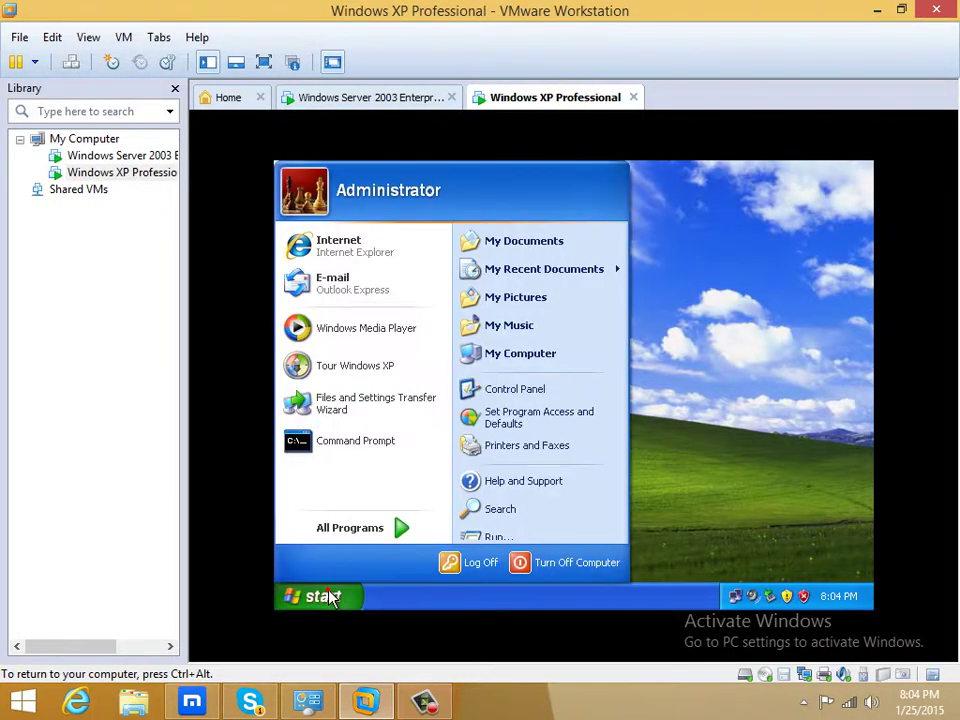
click(503, 533)
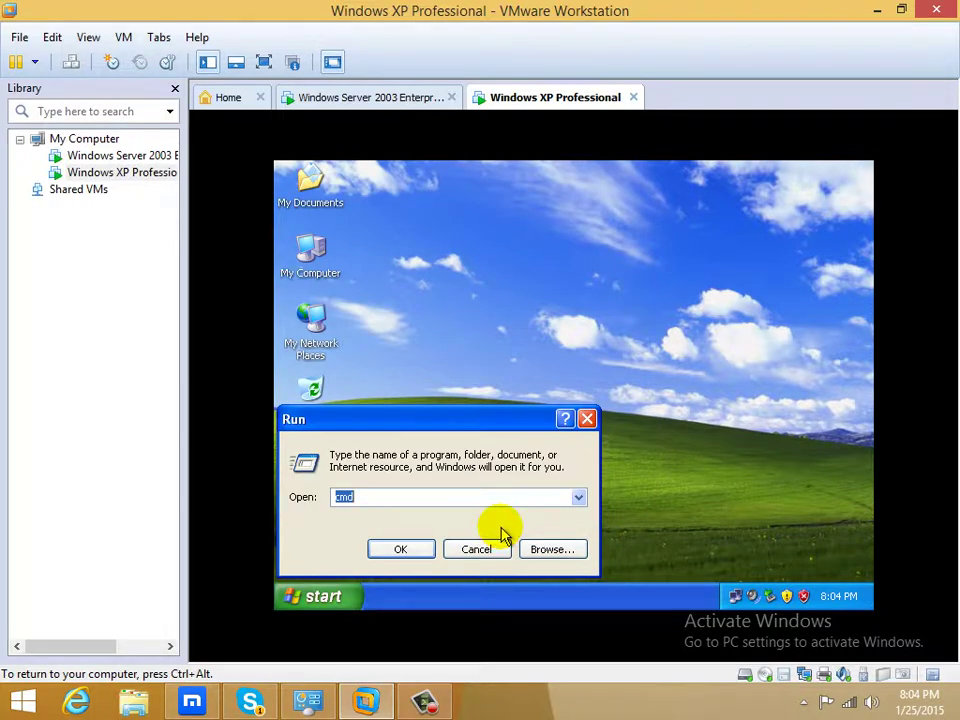
text(\\192.168.0.1)
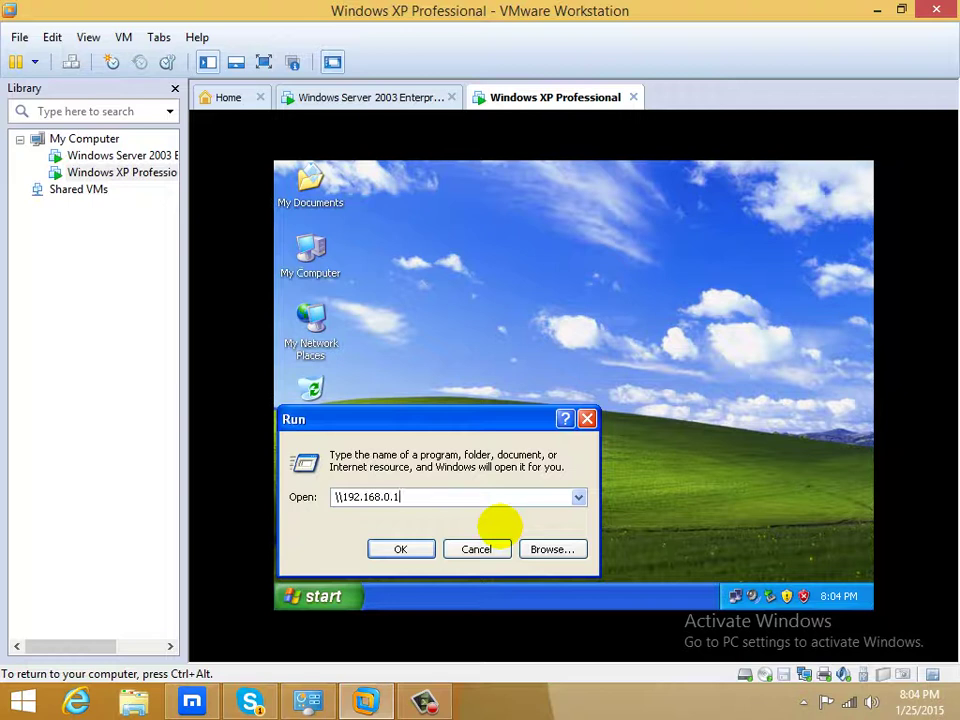
click(501, 541)
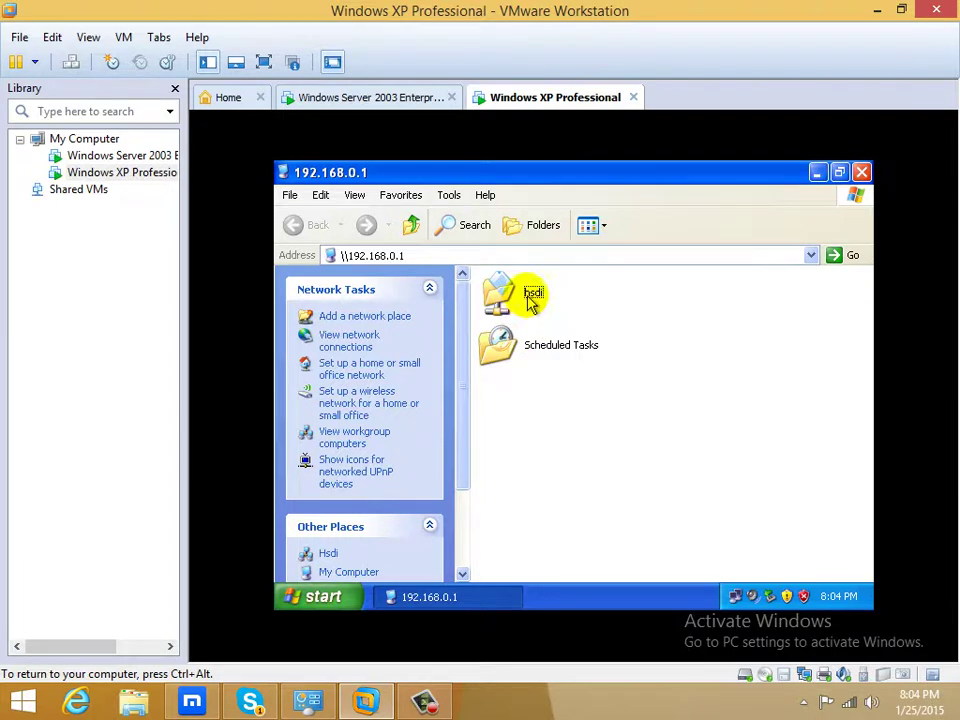
Open the shared hsdi folder and open its WordPad document, with the formatting bar moved above the standard toolbar.
click(531, 300)
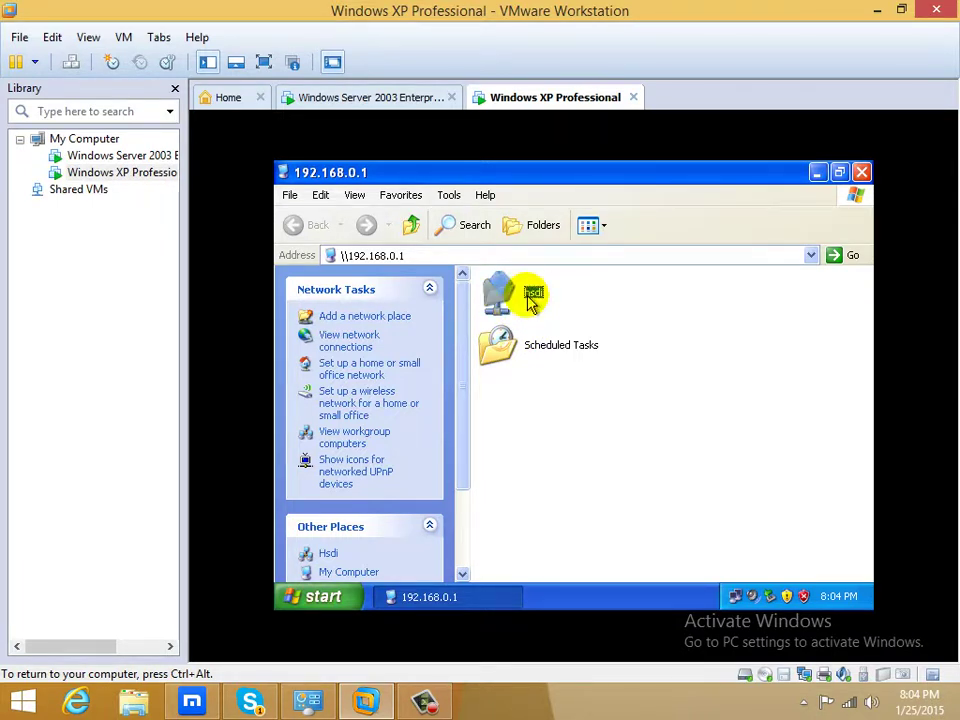
click(532, 294)
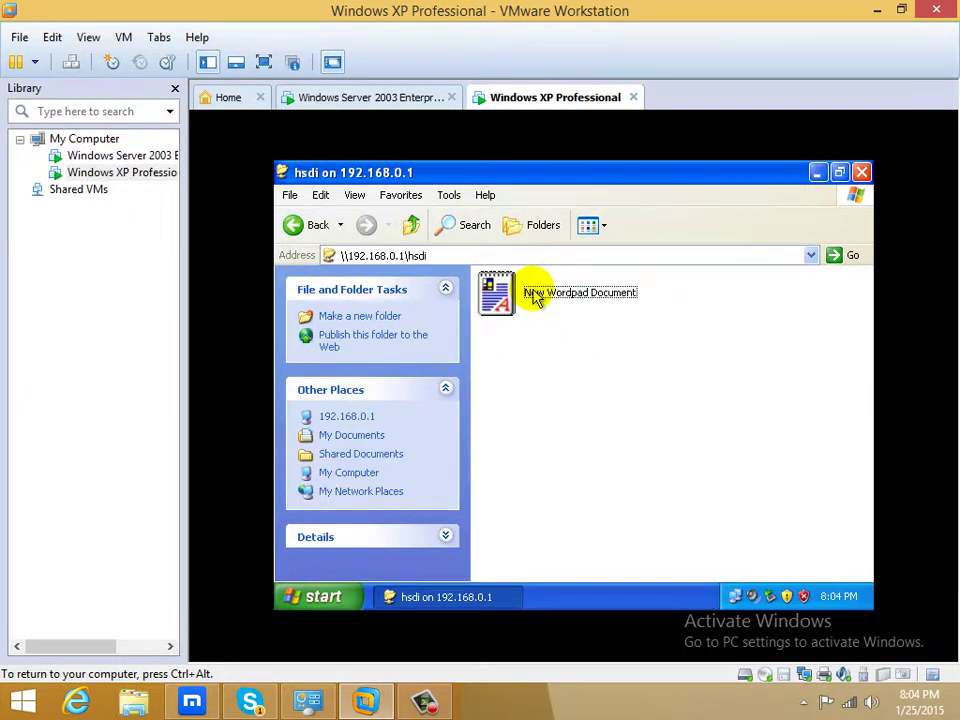
click(540, 296)
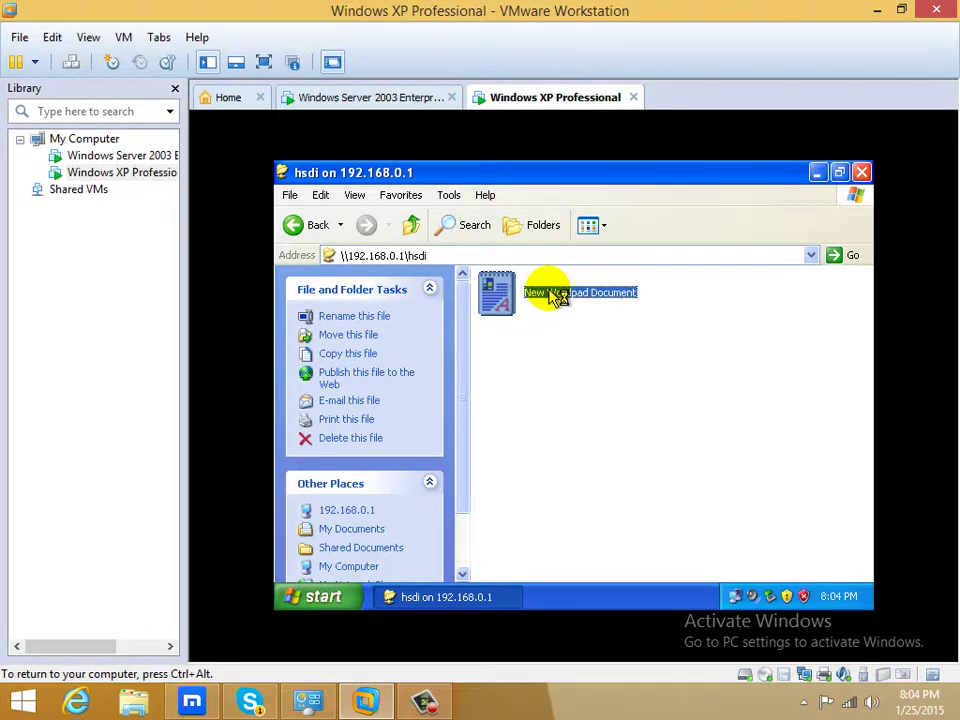
double_click(553, 296)
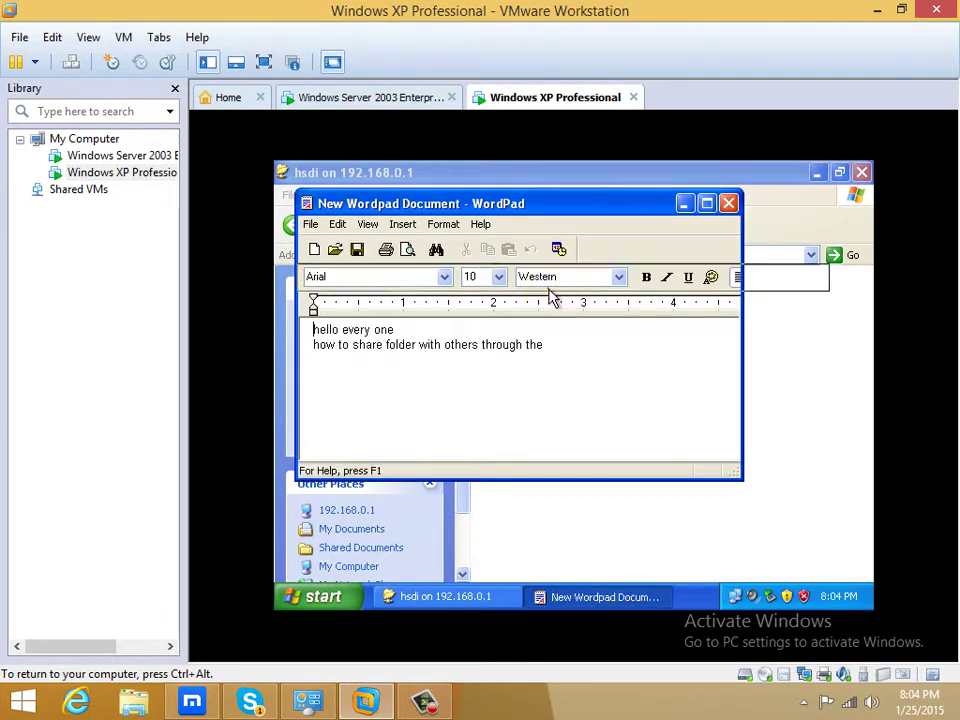
drag(550, 375, 538, 248)
Append "/wi am from afhganitan and i want to bercome a good n." to the document's second line and close it with changes saved.
click(581, 334)
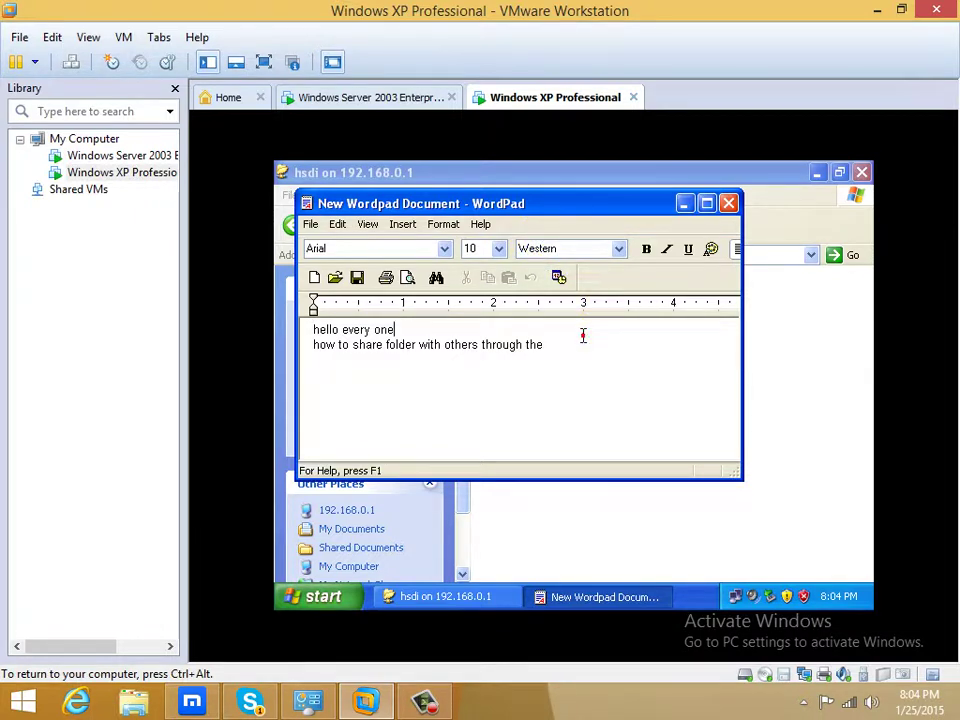
key(Return)
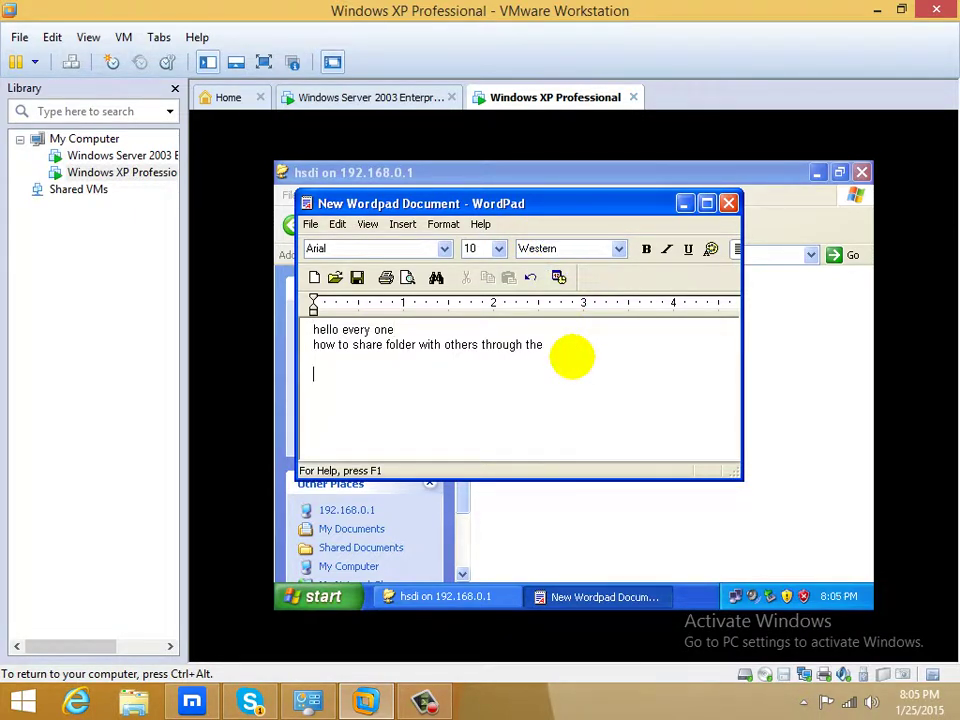
click(572, 357)
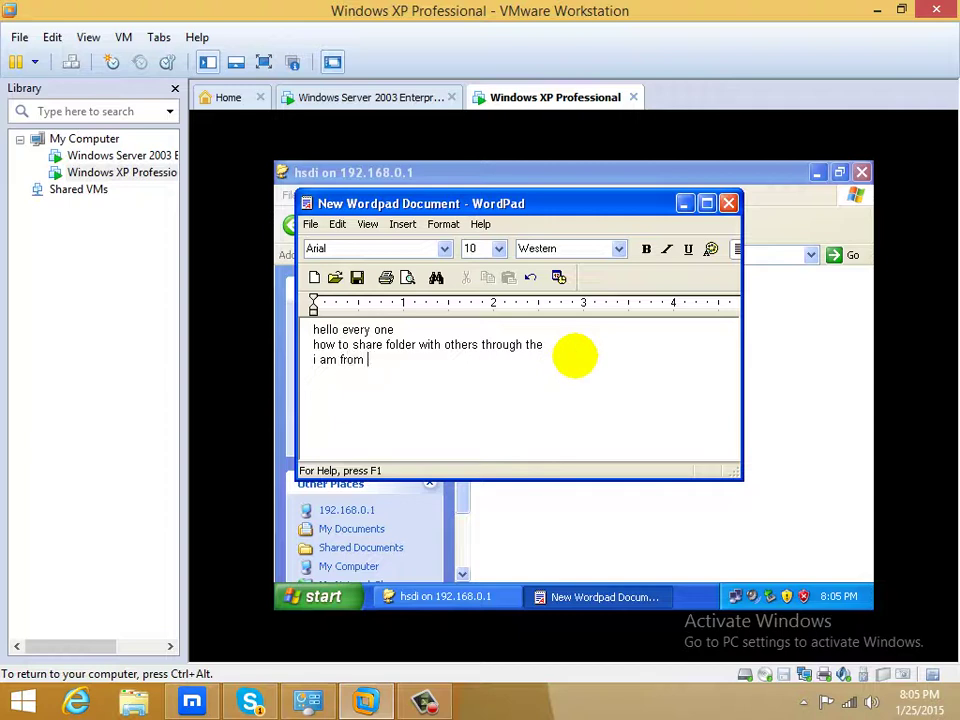
text(i want to bercome a good n.)
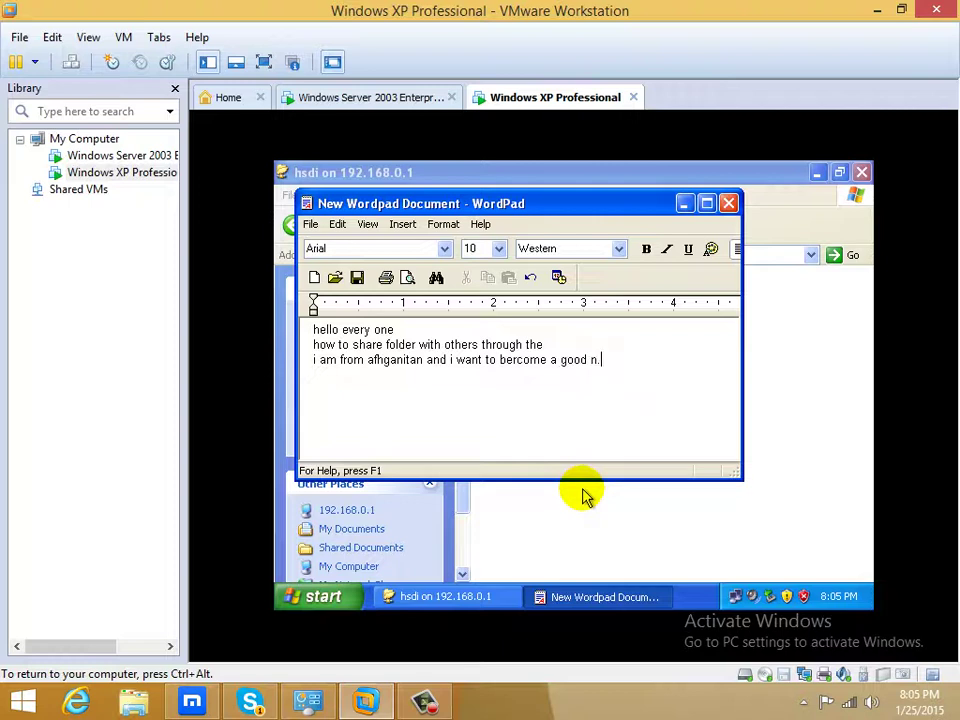
key(BackSpace)
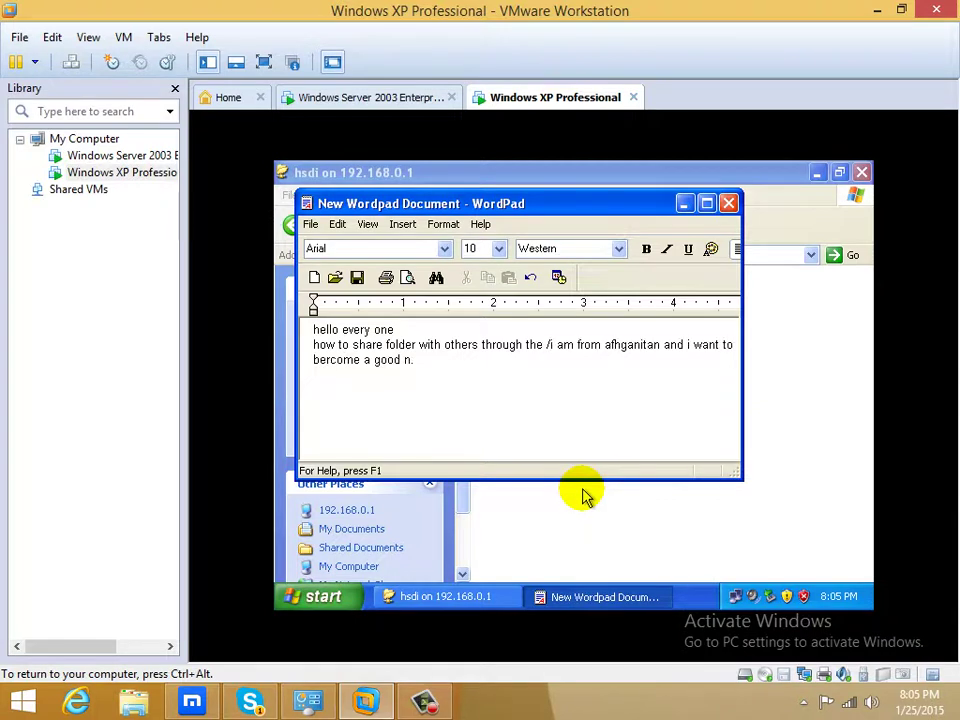
text(wi)
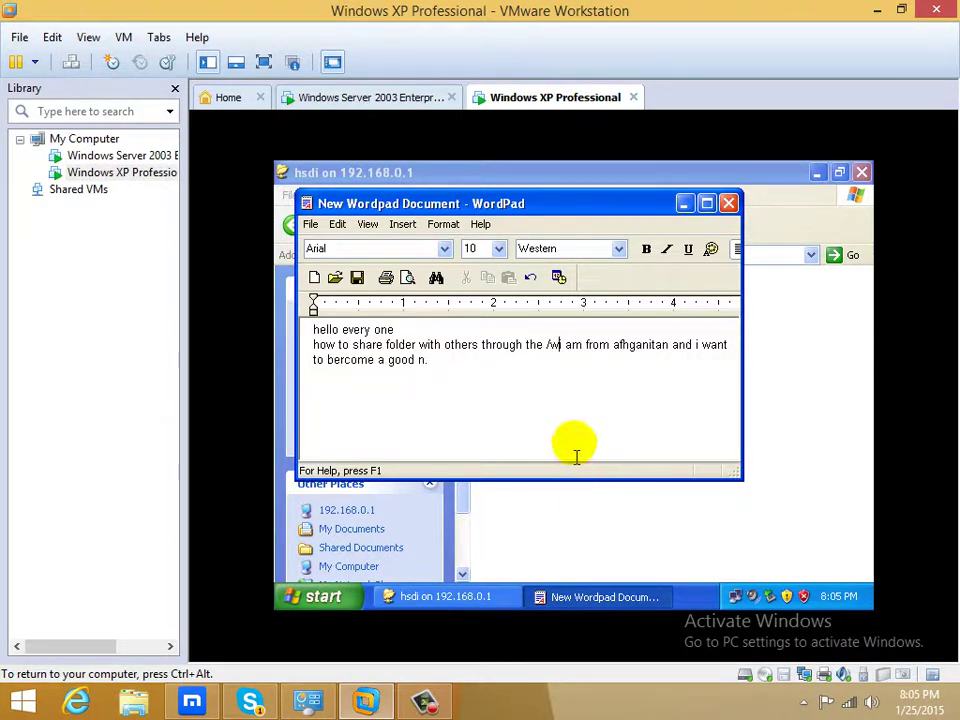
click(729, 204)
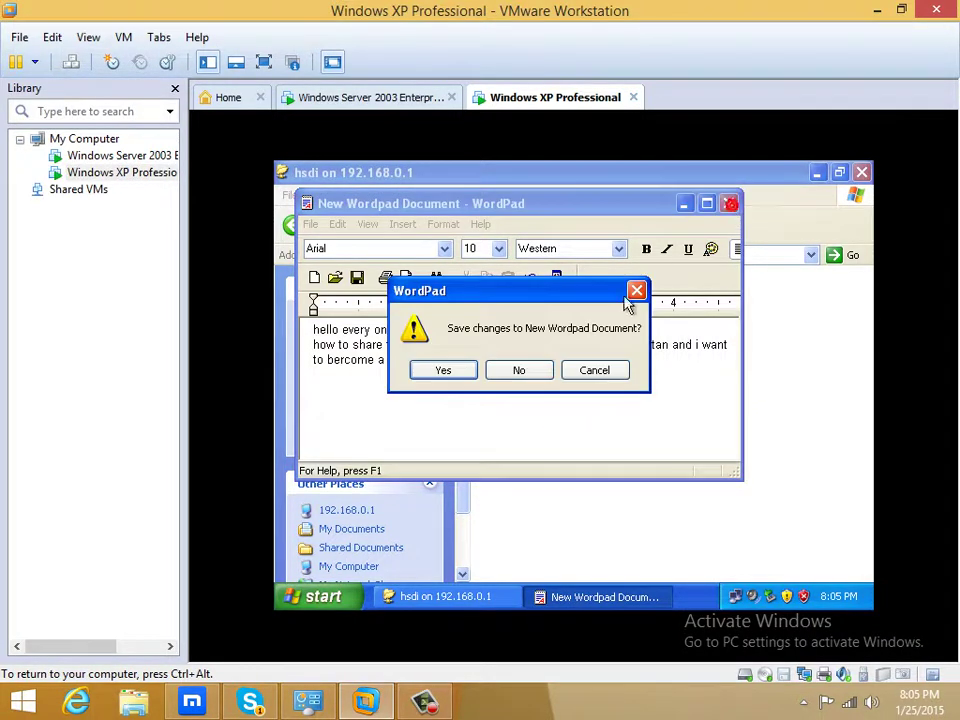
click(443, 372)
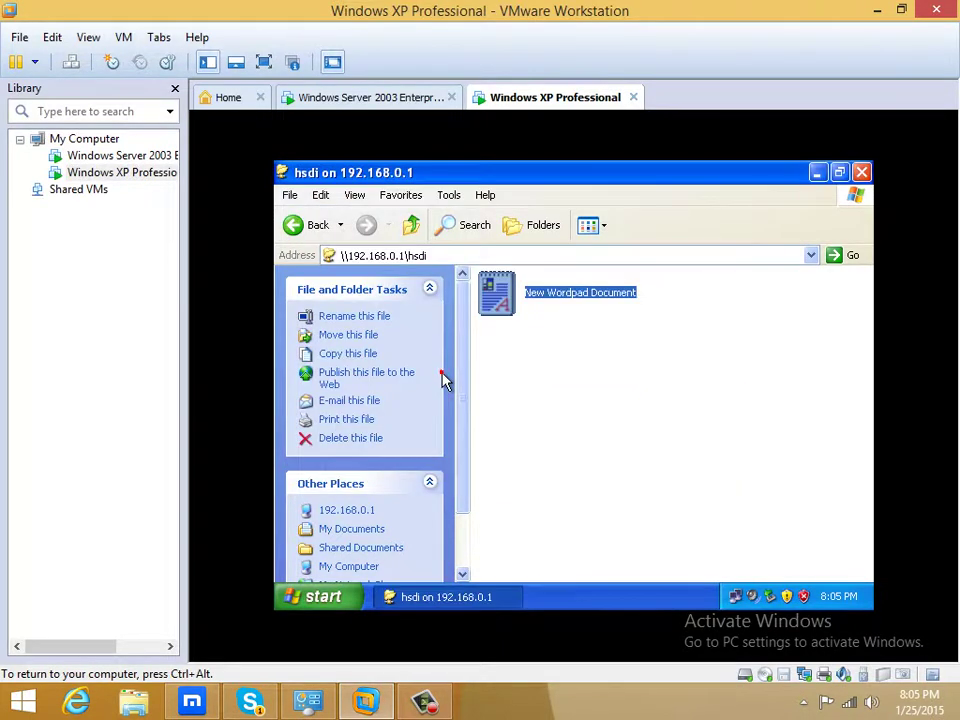
Close the shared folder window, switch to the Windows Server 2003 virtual machine and check the edited text in hsdi's WordPad document.
click(860, 174)
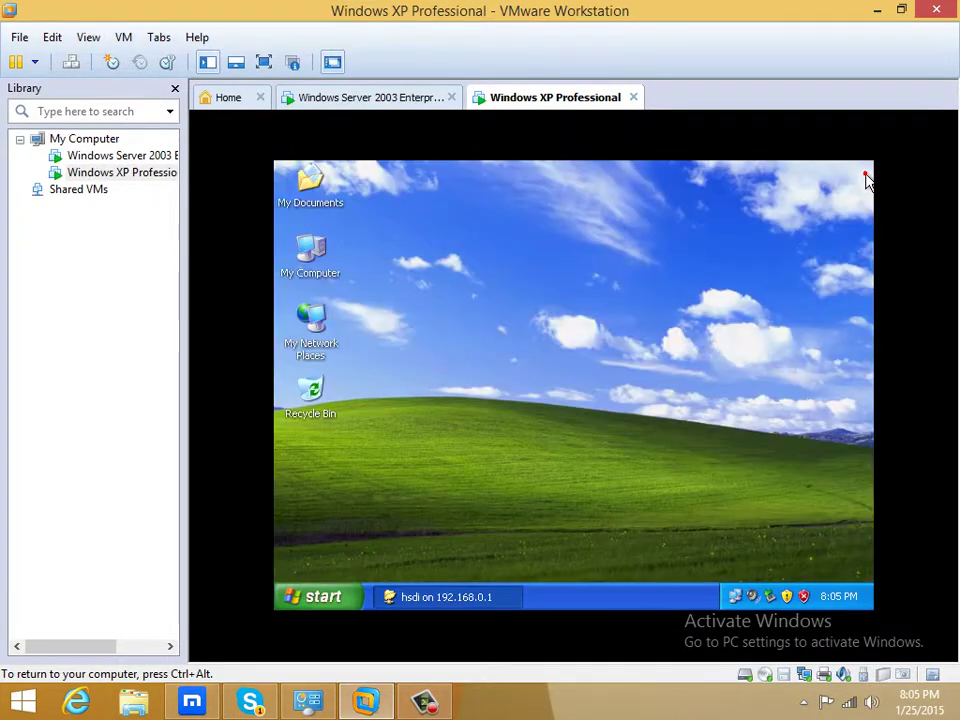
click(408, 102)
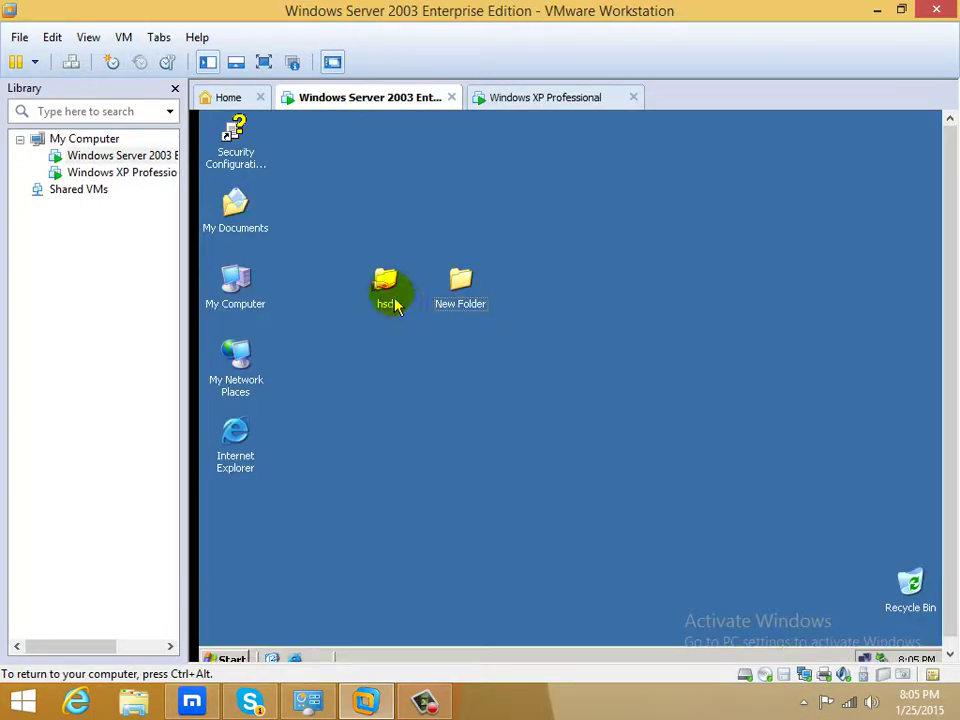
click(388, 288)
double_click(388, 290)
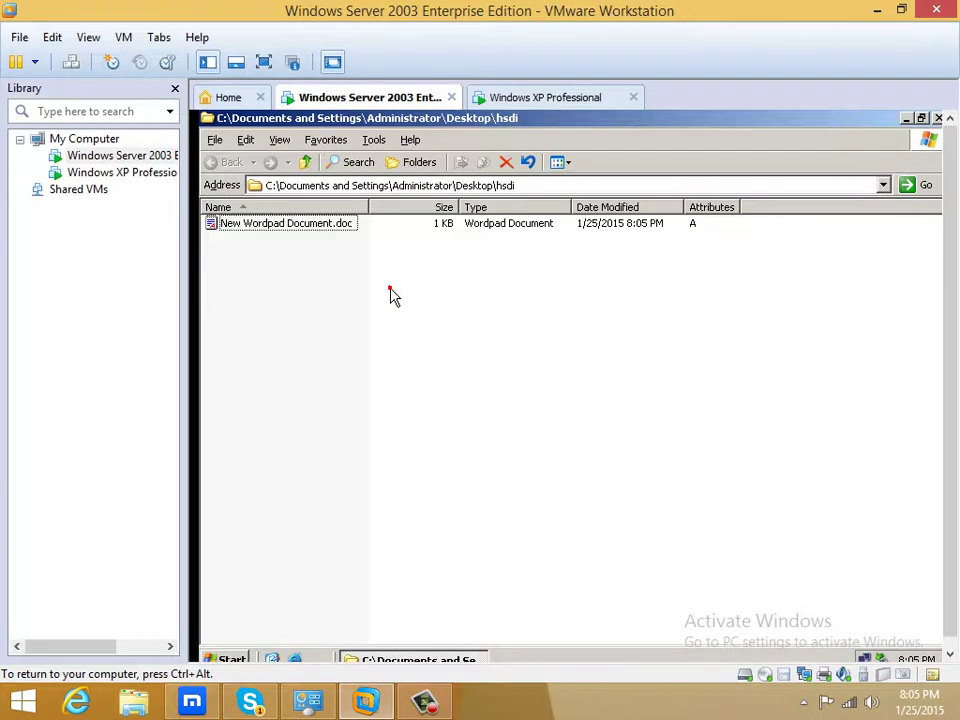
double_click(332, 227)
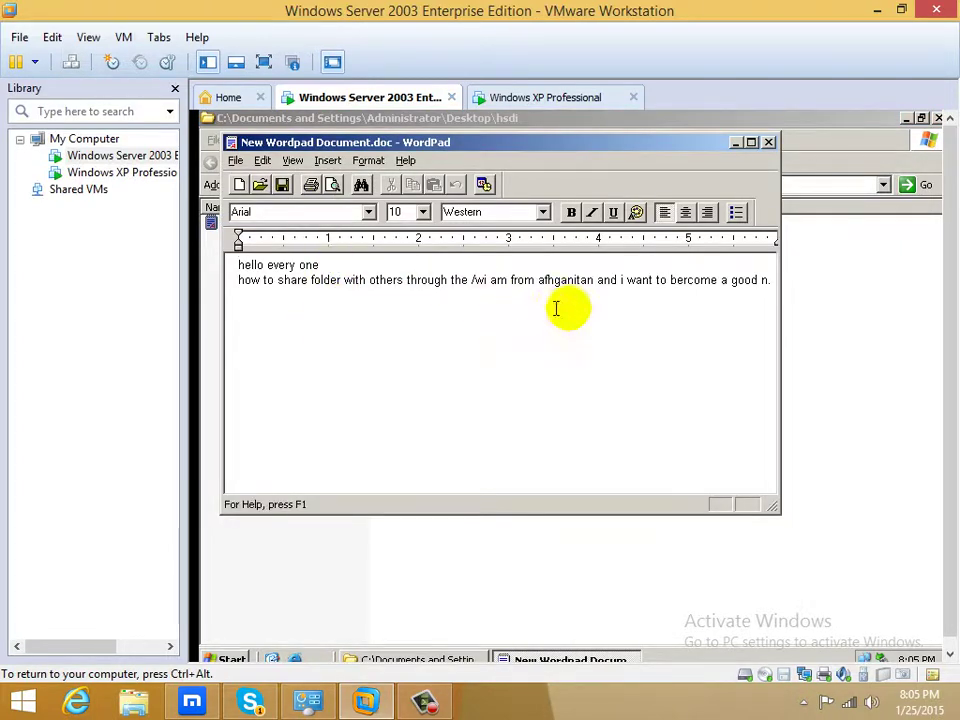
click(647, 295)
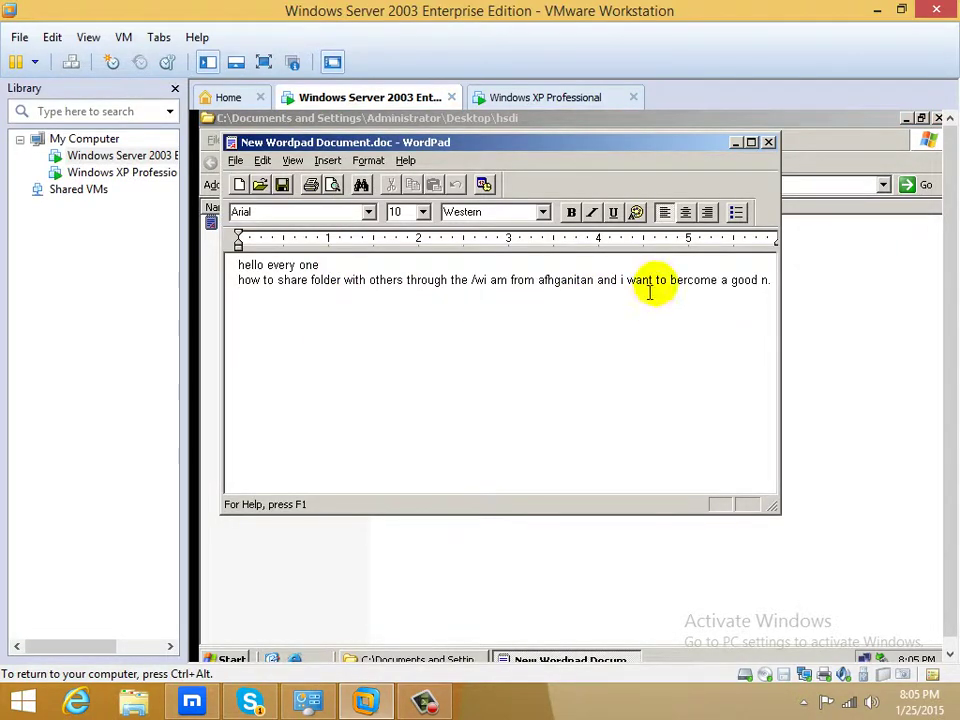
Close the WordPad document and the hsdi folder window to return to the server's desktop.
click(768, 143)
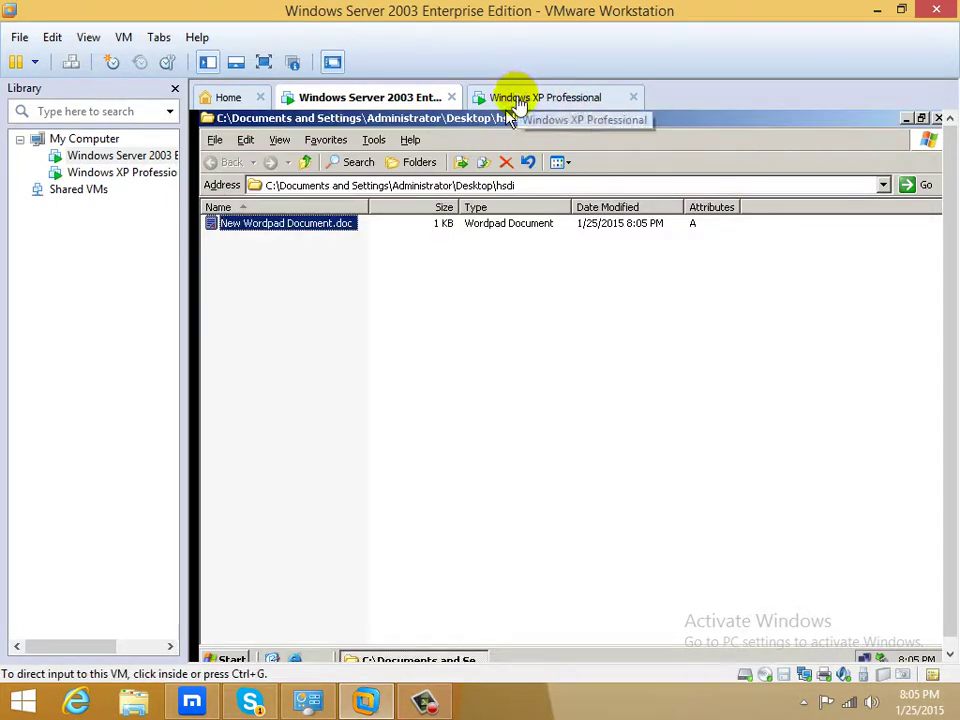
click(936, 118)
click(608, 289)
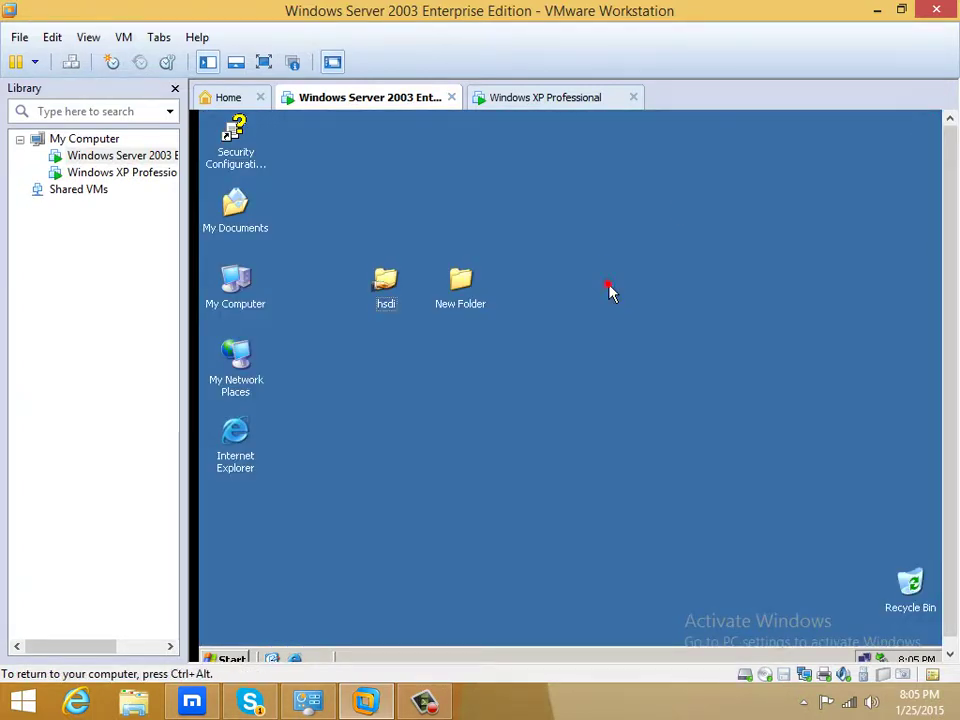
click(482, 338)
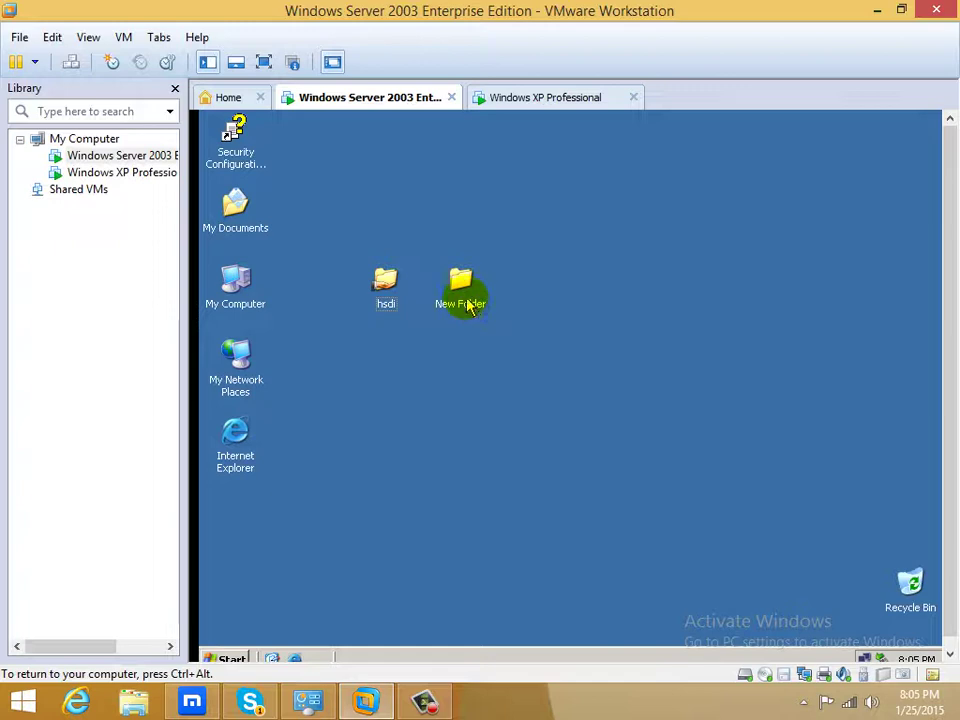
Stop sharing the hsdi folder on the server's desktop and apply the change.
right_click(387, 288)
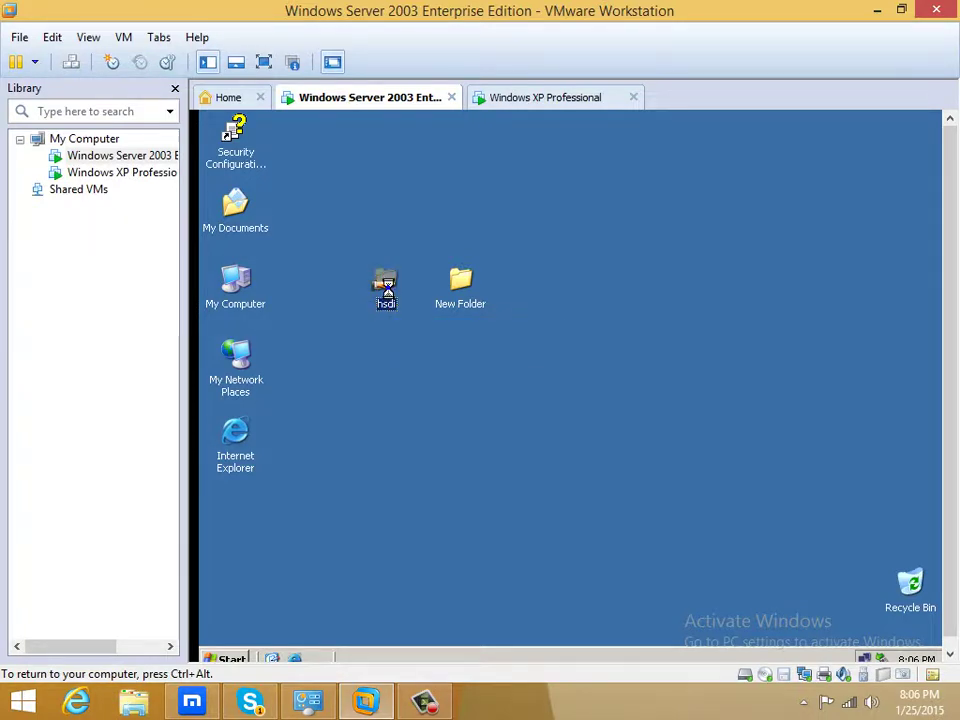
click(456, 360)
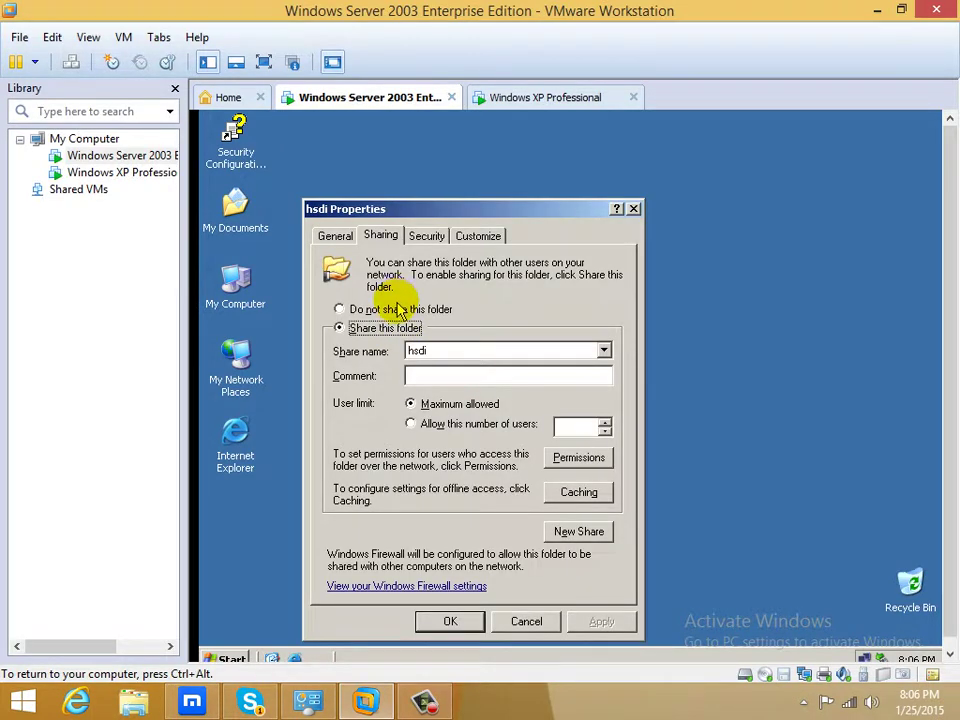
click(398, 309)
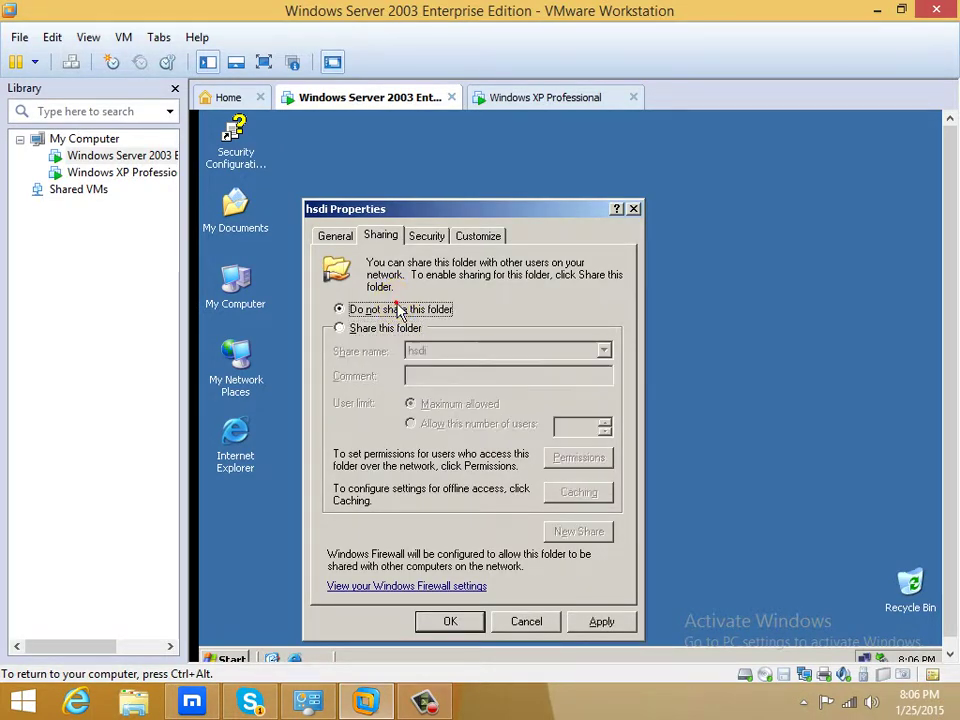
click(612, 620)
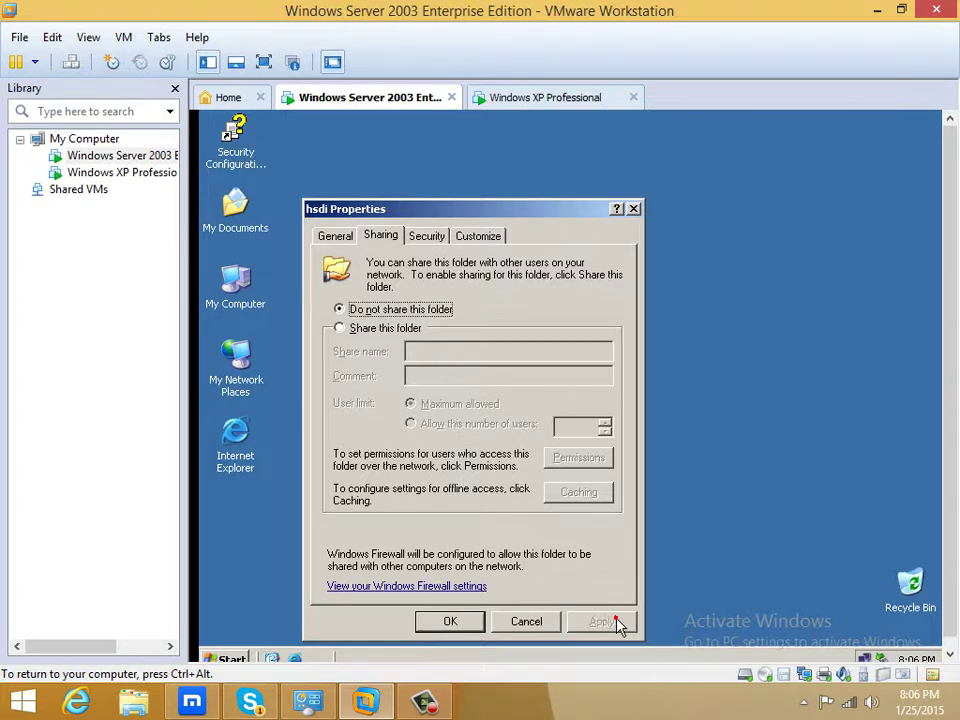
click(467, 622)
Share the hsdi folder again under the share name hsdi, allowing Everyone Full Control, and apply the settings.
right_click(399, 313)
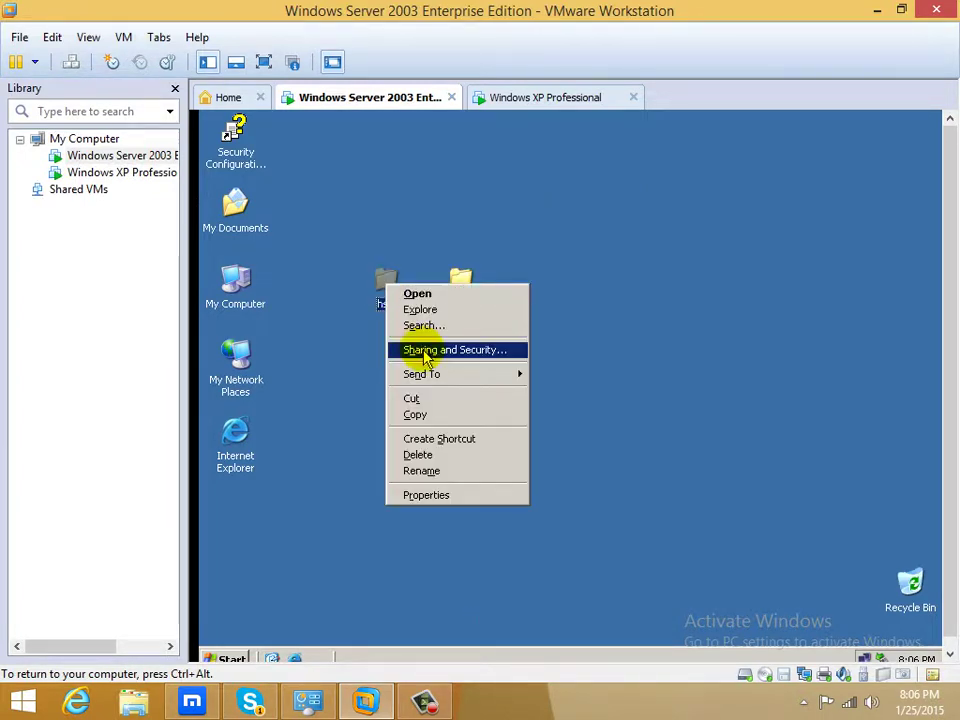
click(423, 350)
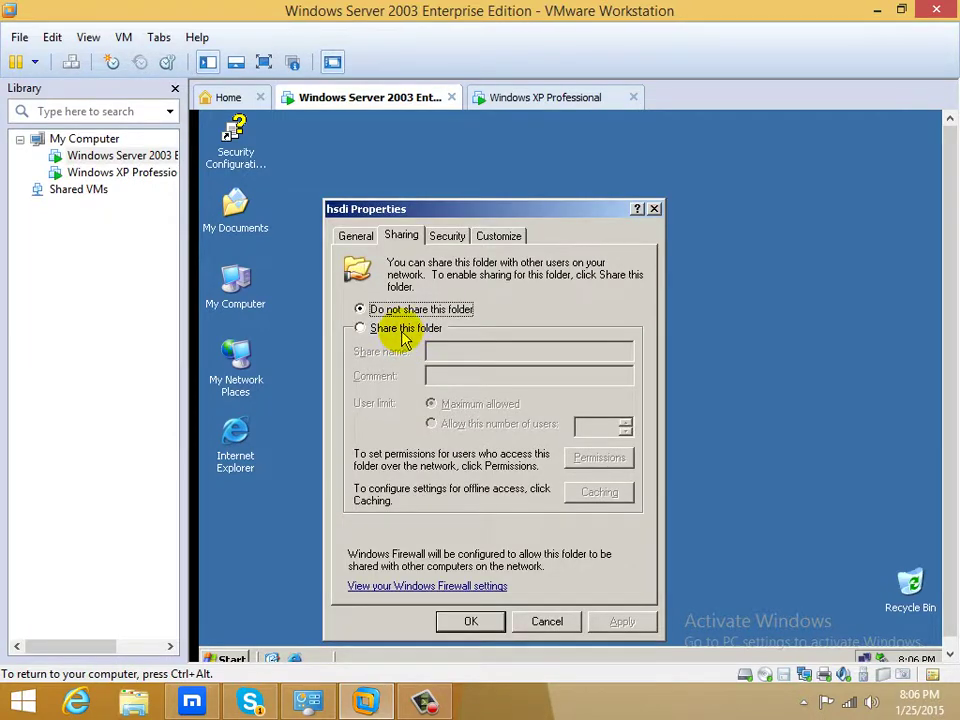
click(404, 332)
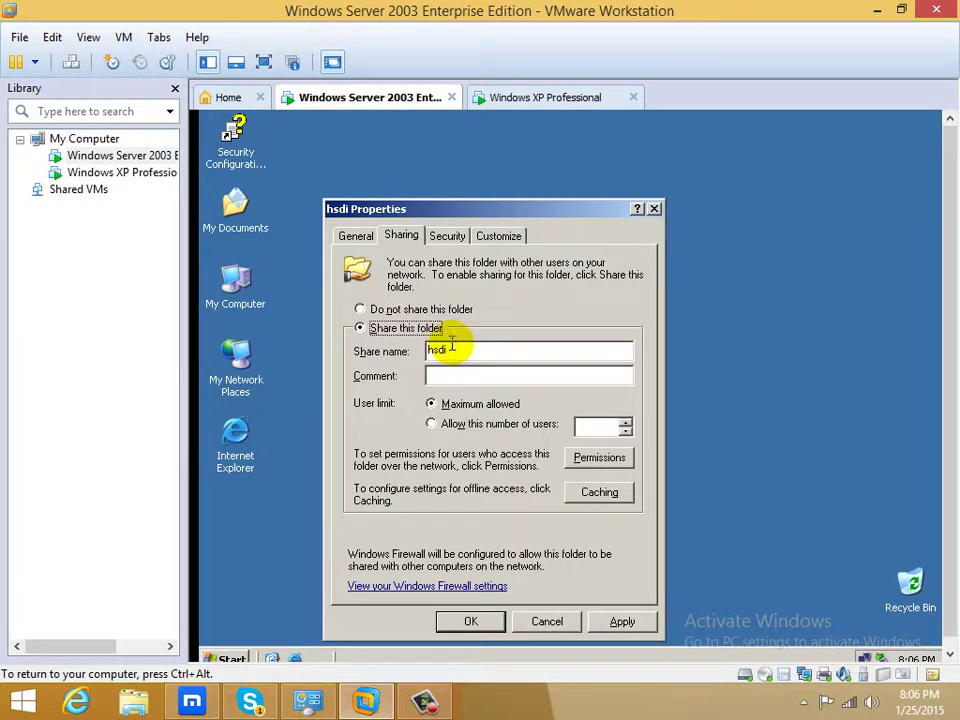
click(453, 347)
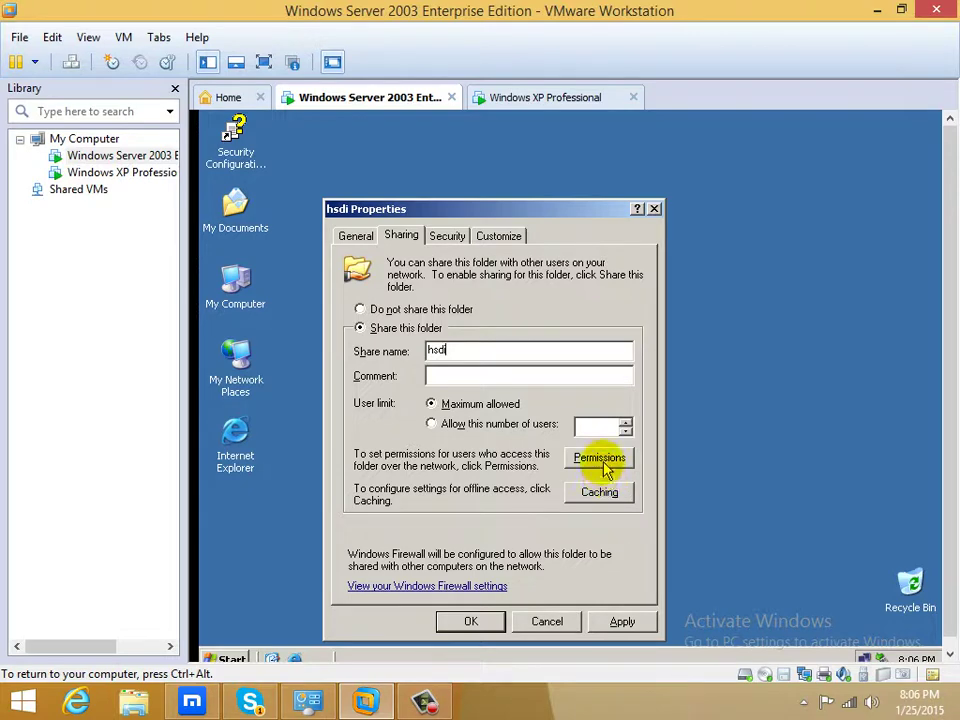
click(600, 460)
click(574, 464)
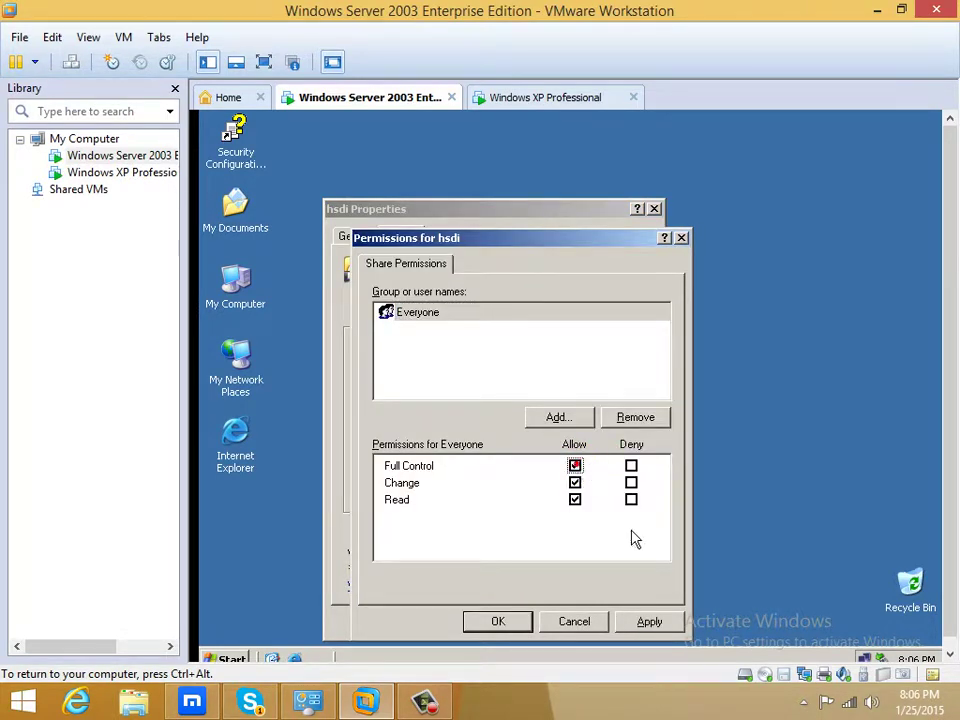
click(669, 622)
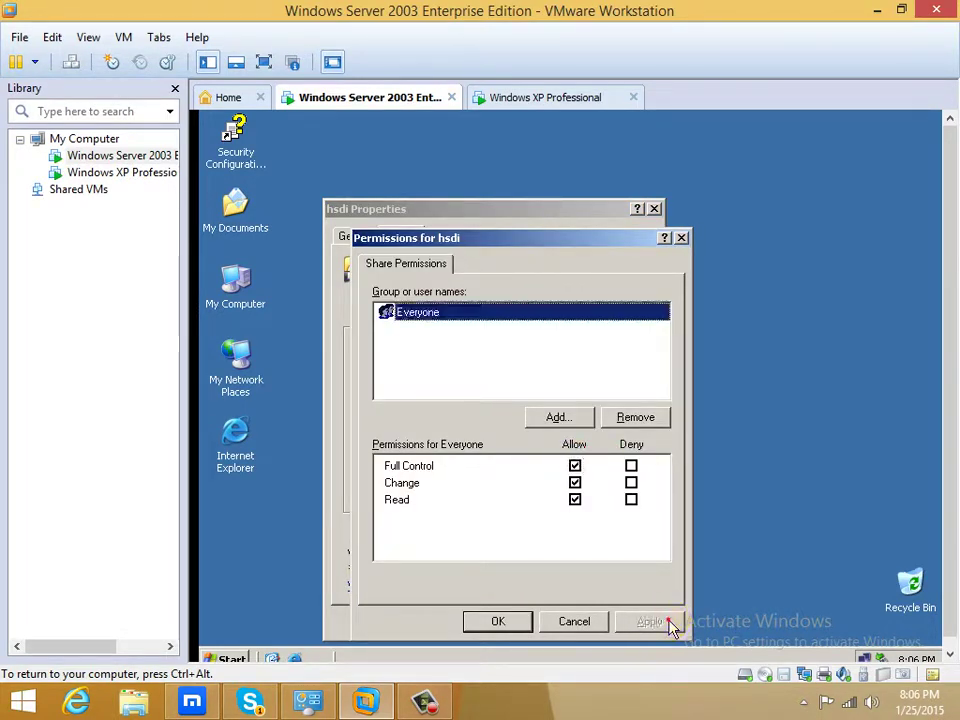
click(498, 622)
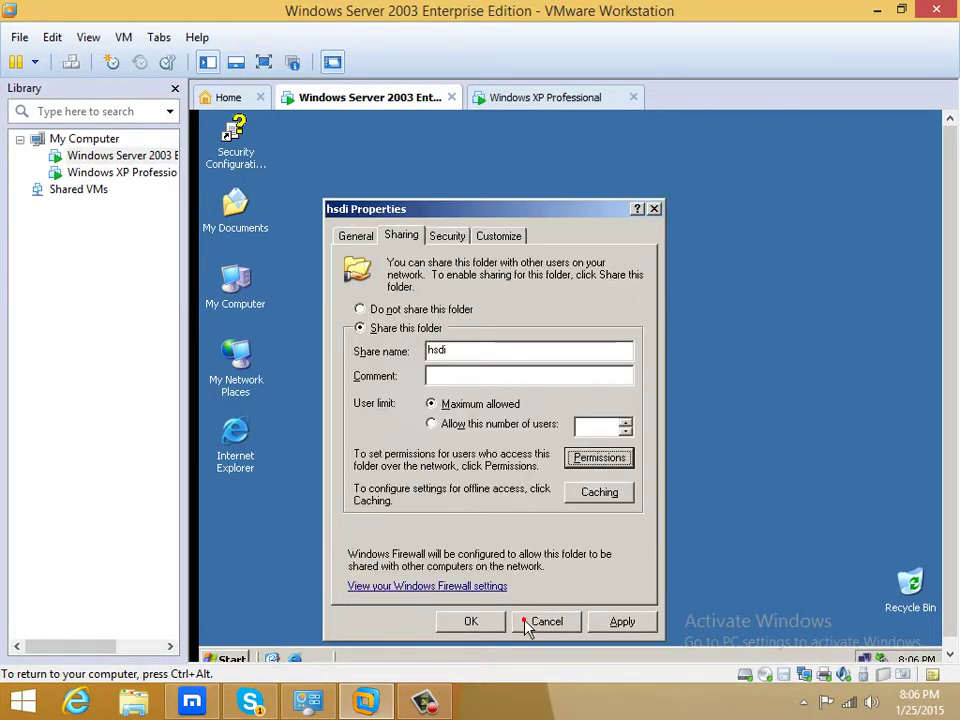
click(612, 623)
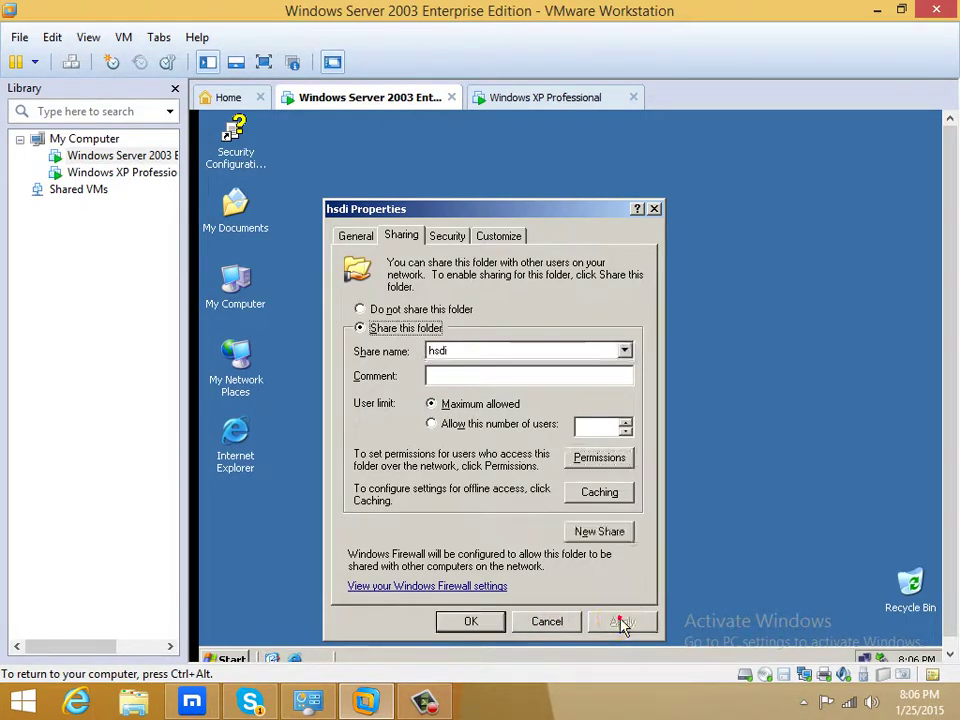
Start an additional share for the hsdi folder with the share name "second".
click(600, 532)
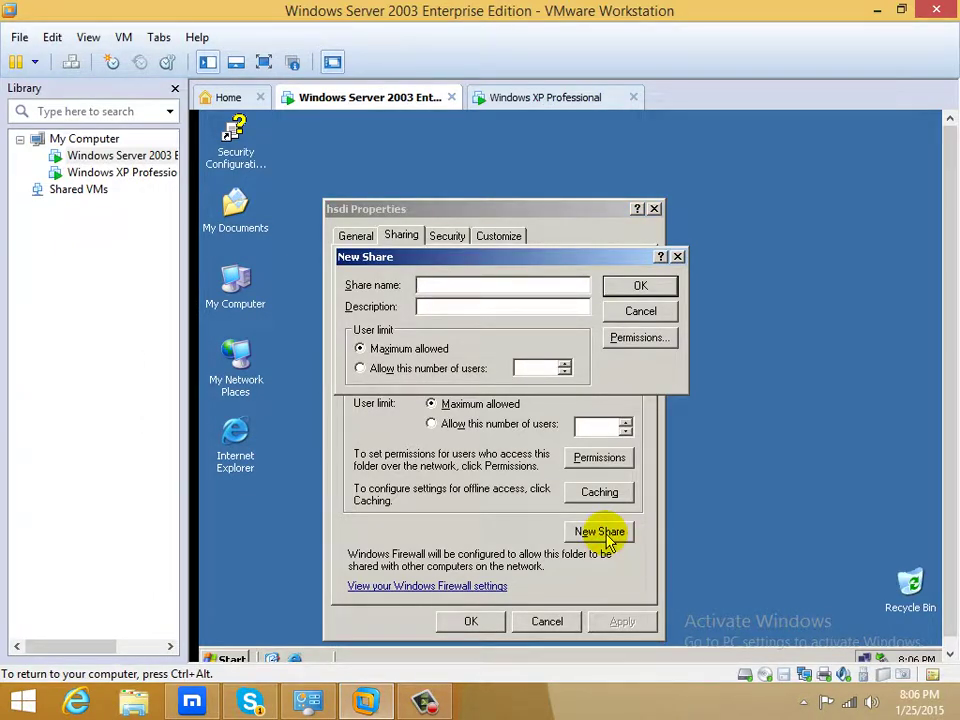
text(h)
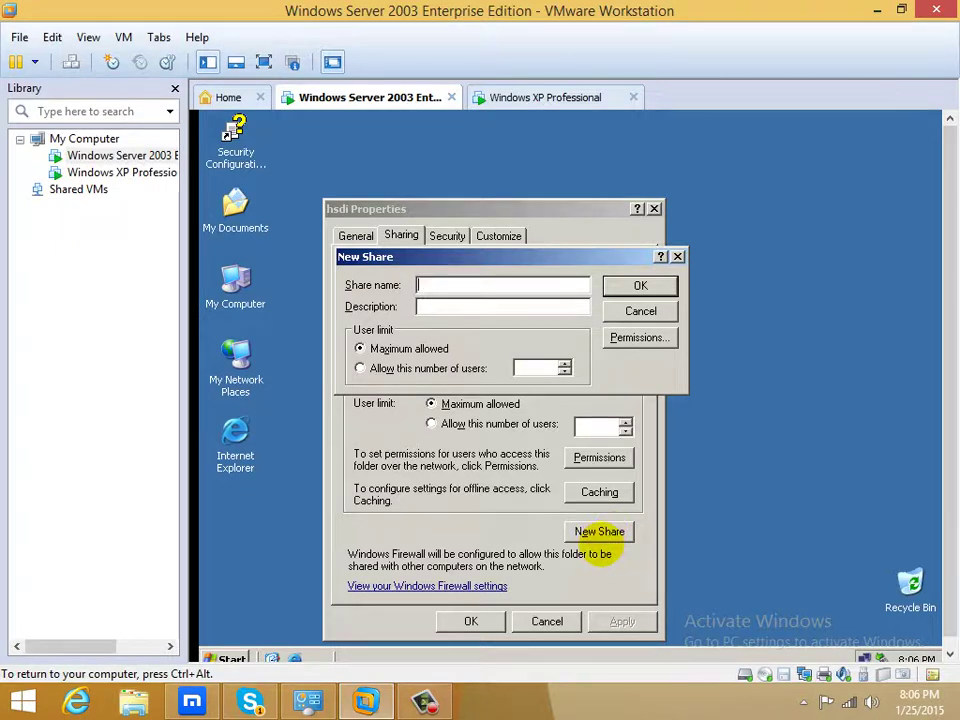
text(econd)
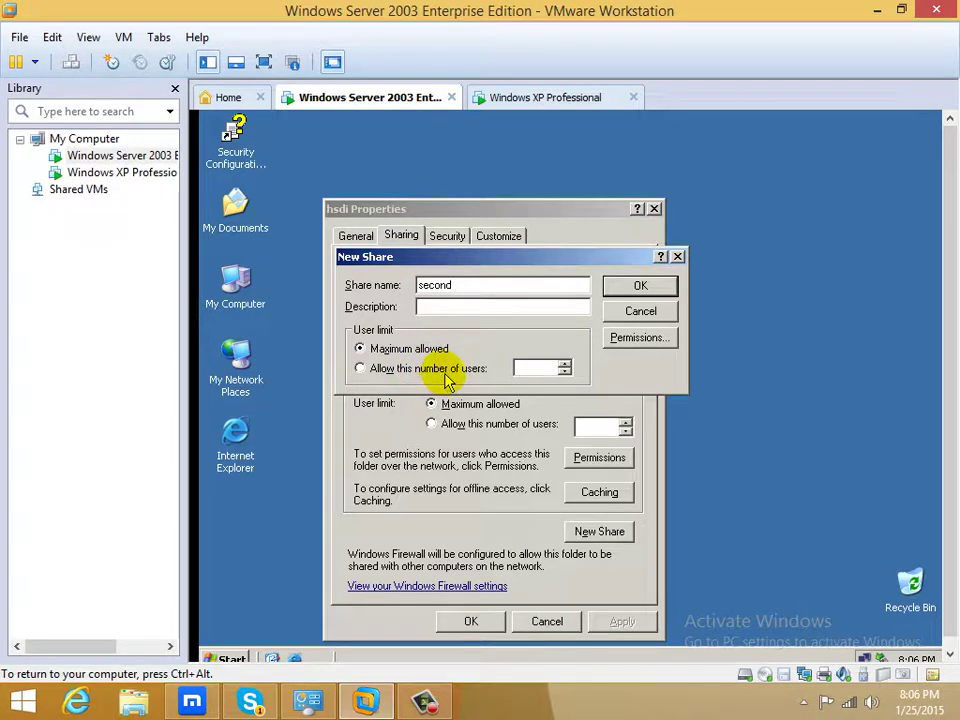
click(485, 350)
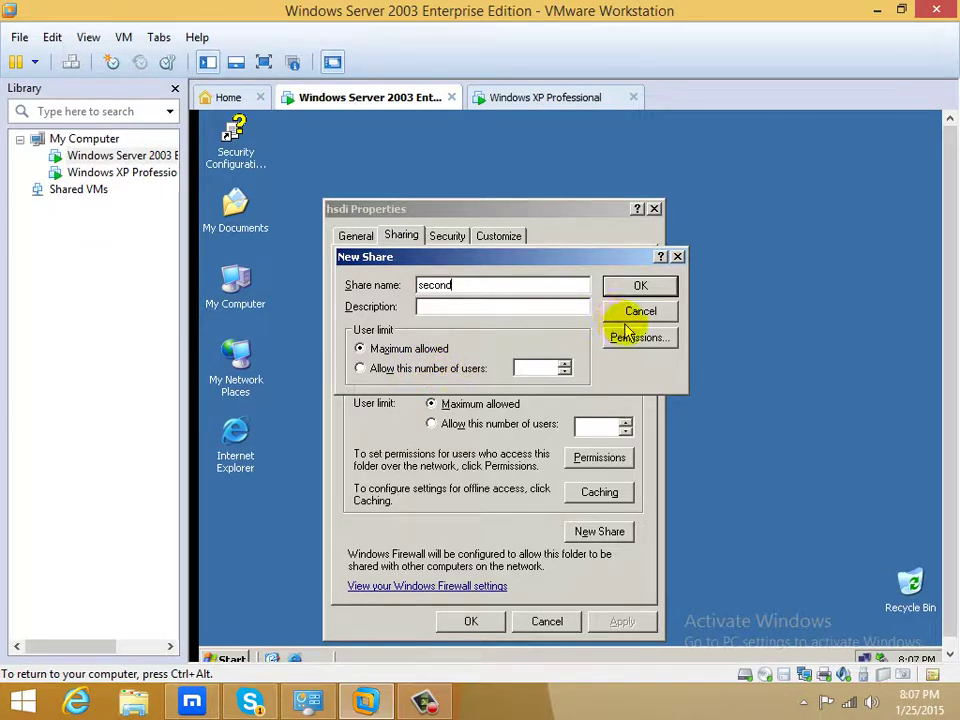
Allow Everyone Full Control on the share "second", add it to the hsdi folder and apply the sharing settings.
click(625, 341)
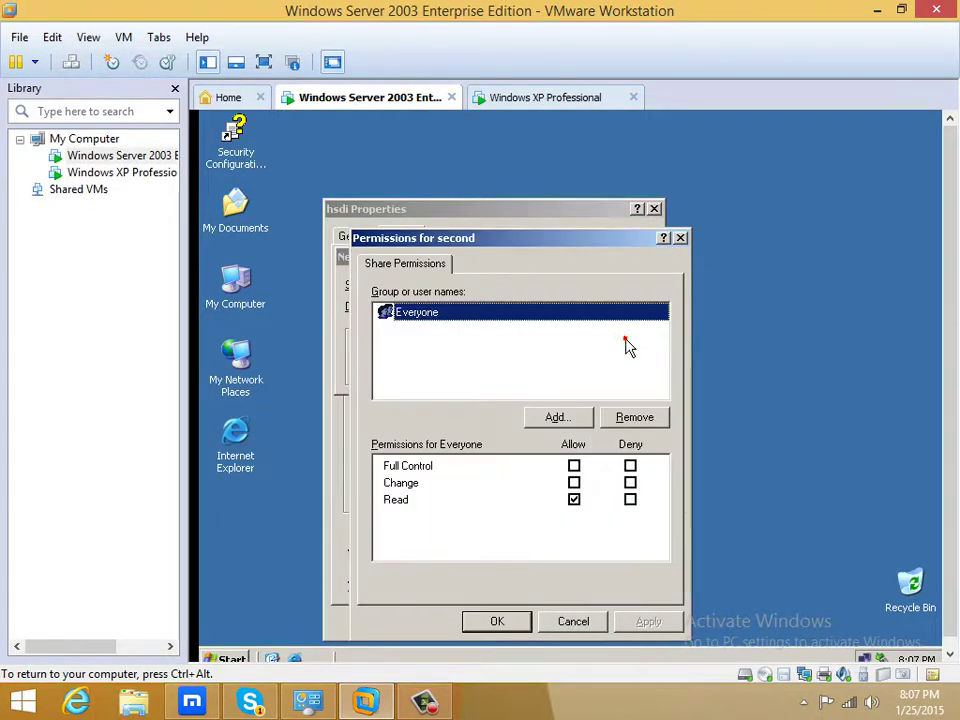
click(574, 466)
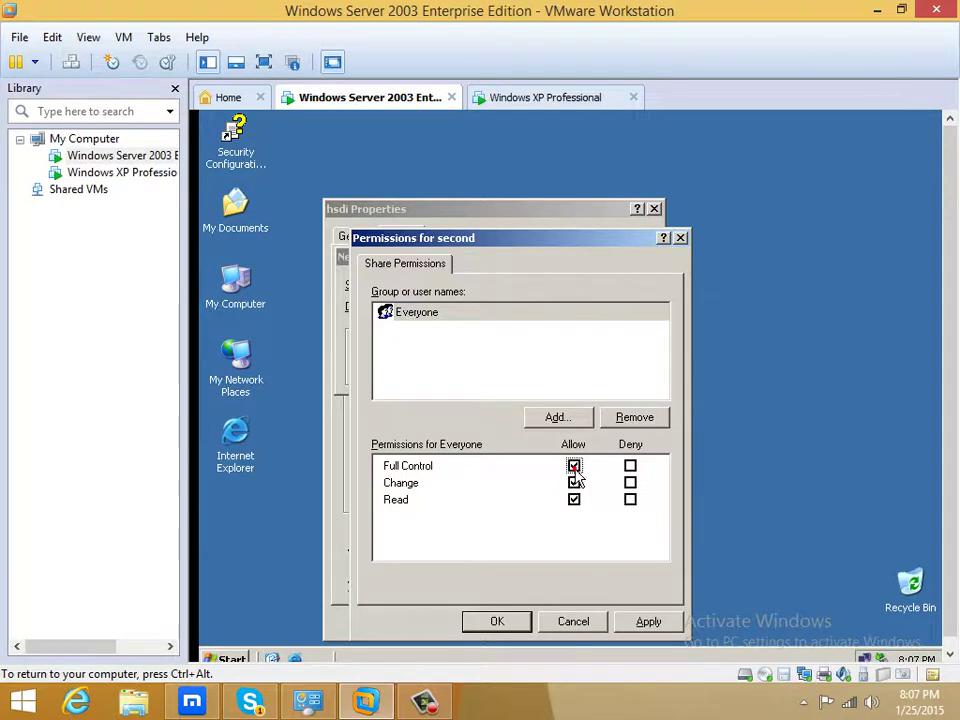
click(644, 621)
click(520, 624)
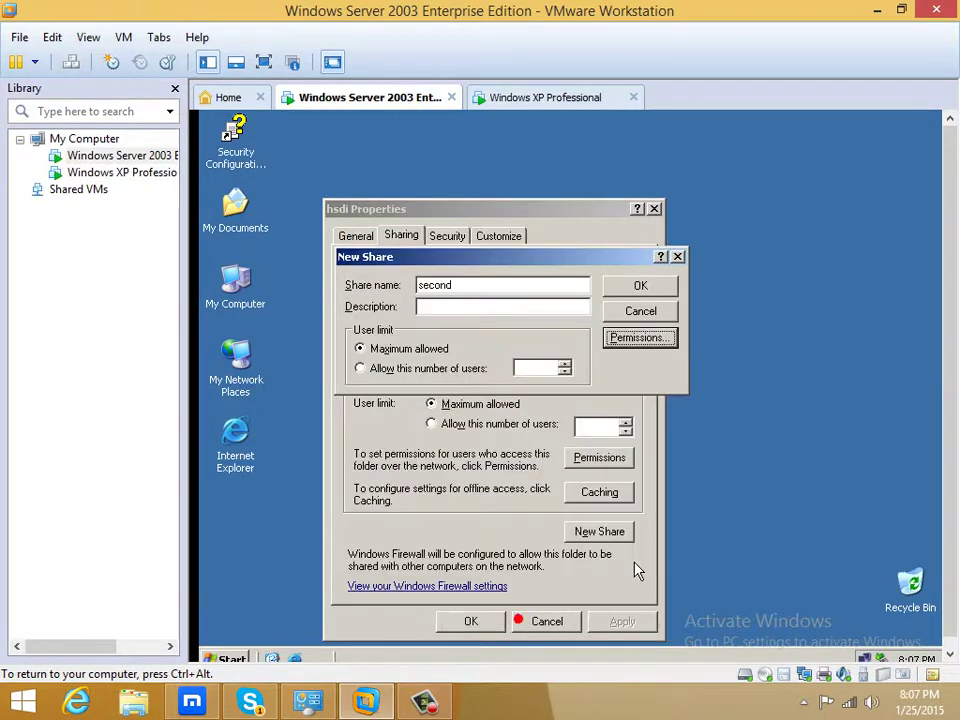
click(640, 287)
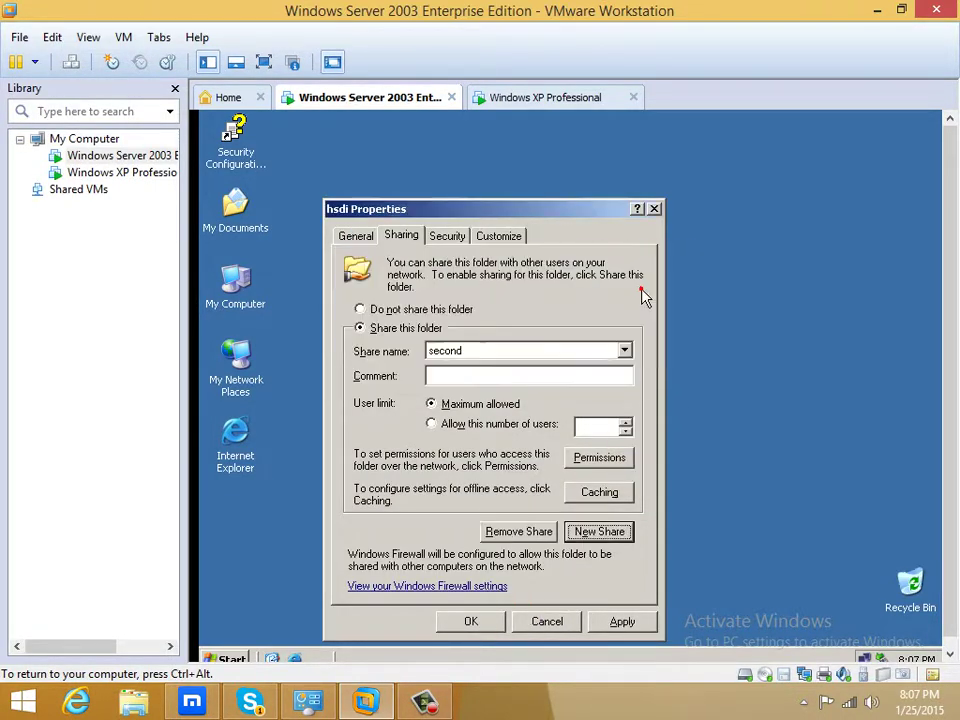
click(620, 623)
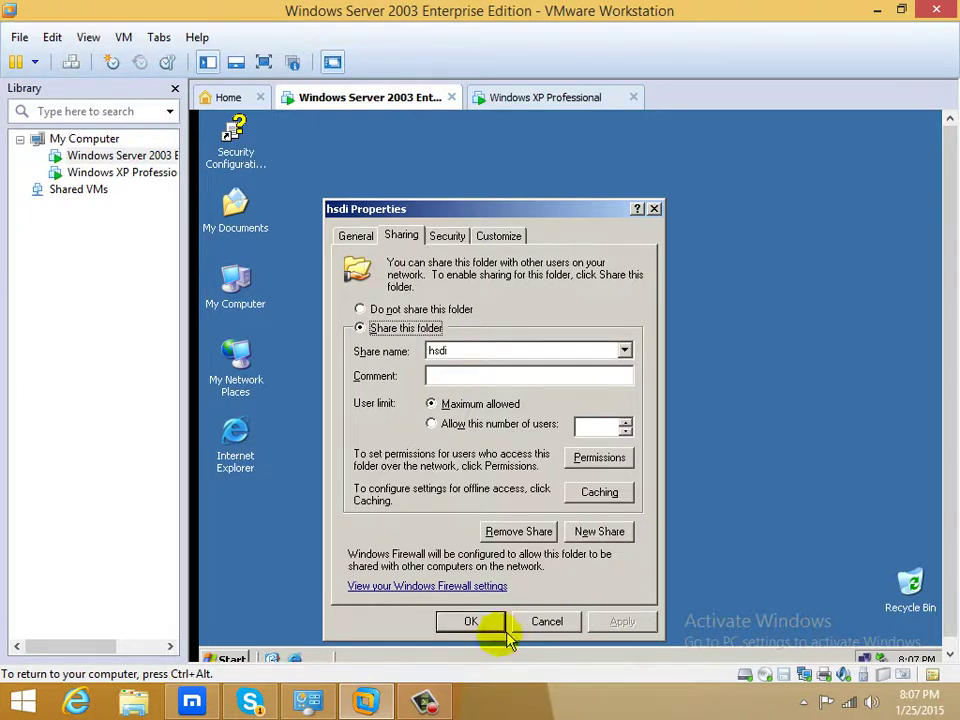
click(470, 622)
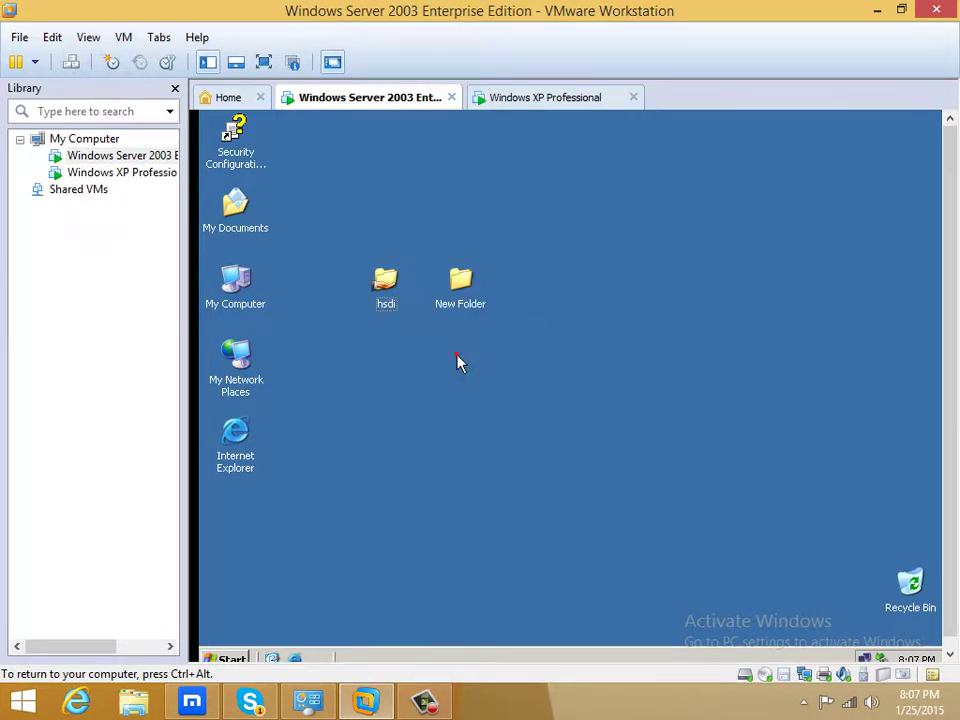
Switch to the Windows XP Professional virtual machine and open \\192.168.0.1 with the Run command to view the server's shares.
click(527, 107)
click(469, 214)
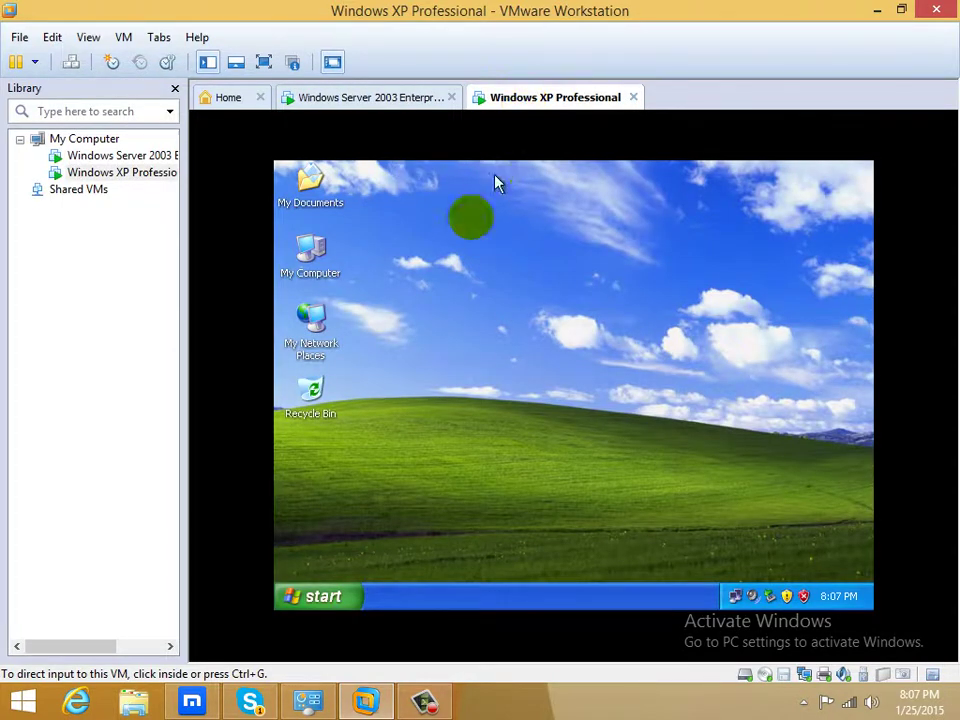
click(335, 600)
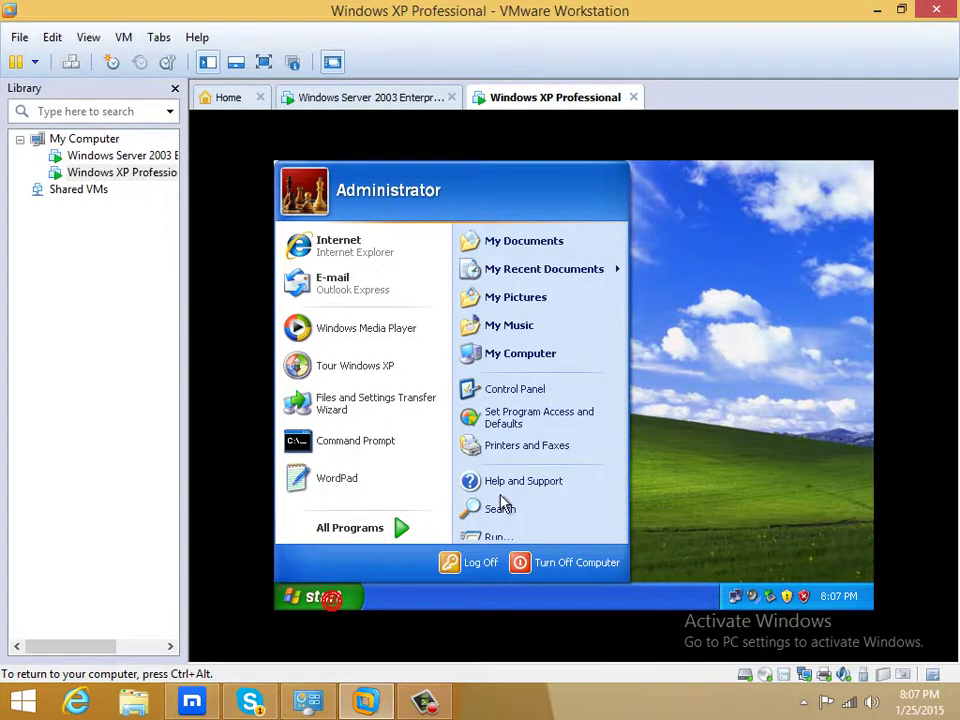
click(511, 538)
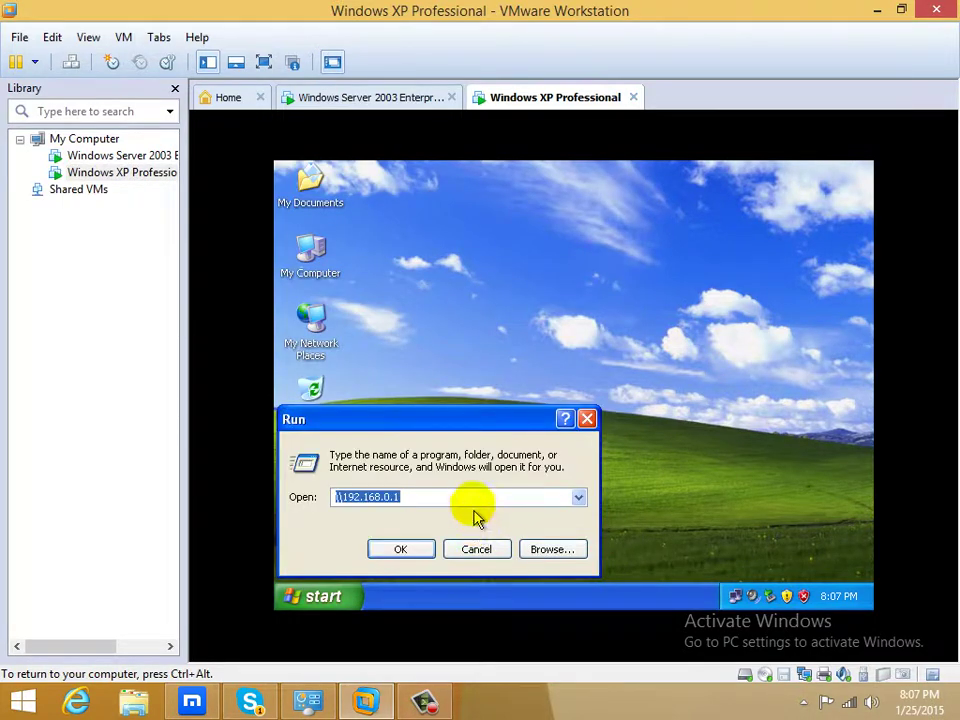
click(473, 495)
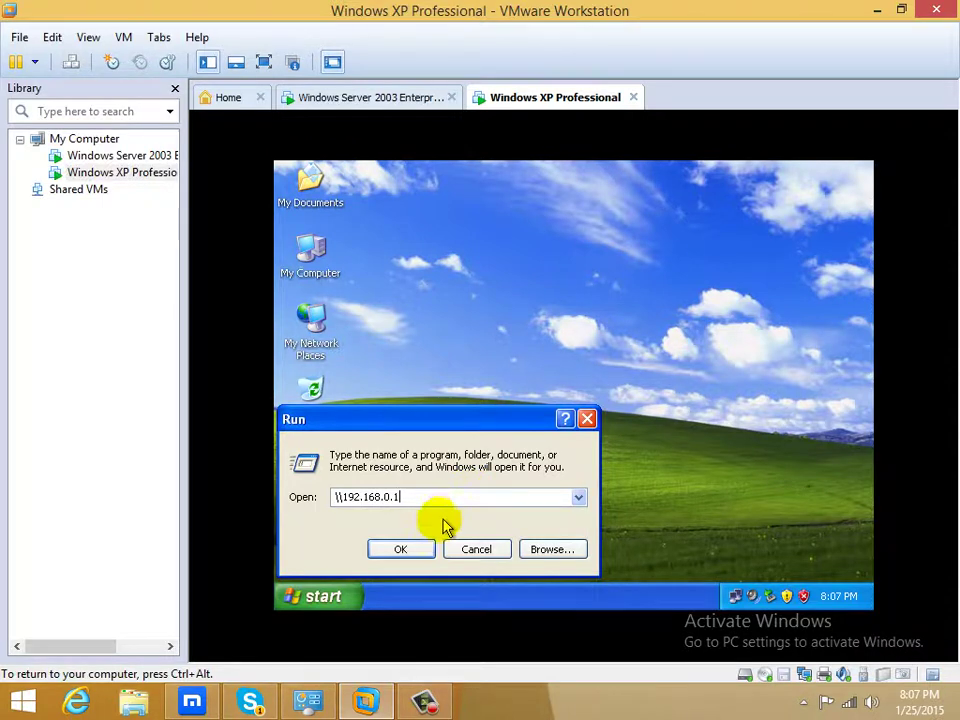
click(423, 548)
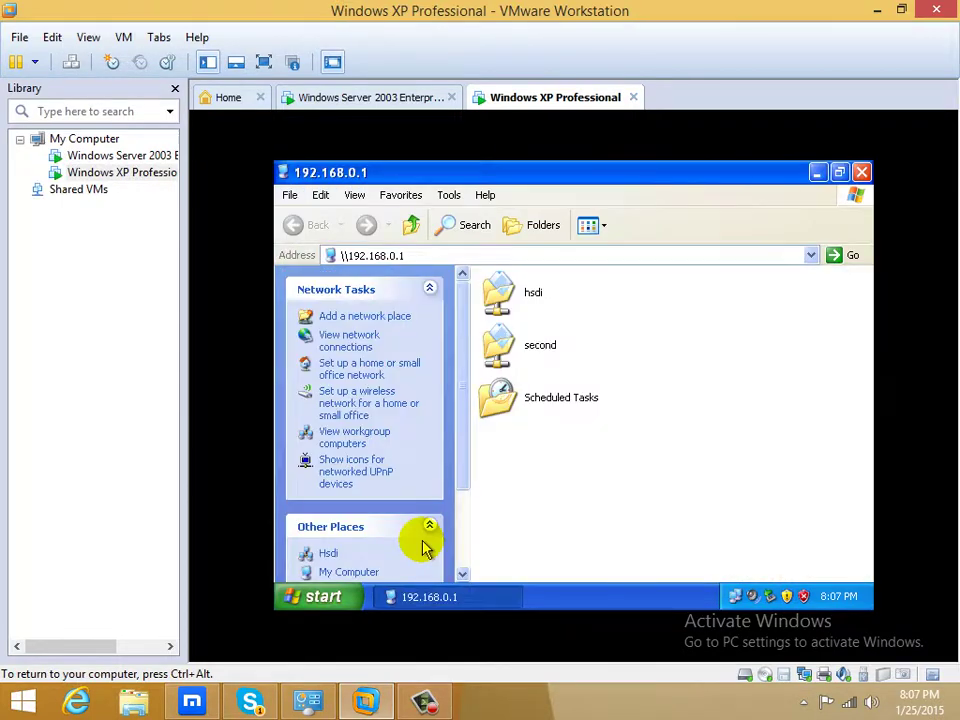
Examine the hsdi and second shares listed on the server, and close the 192.168.0.1 window.
click(510, 298)
click(507, 335)
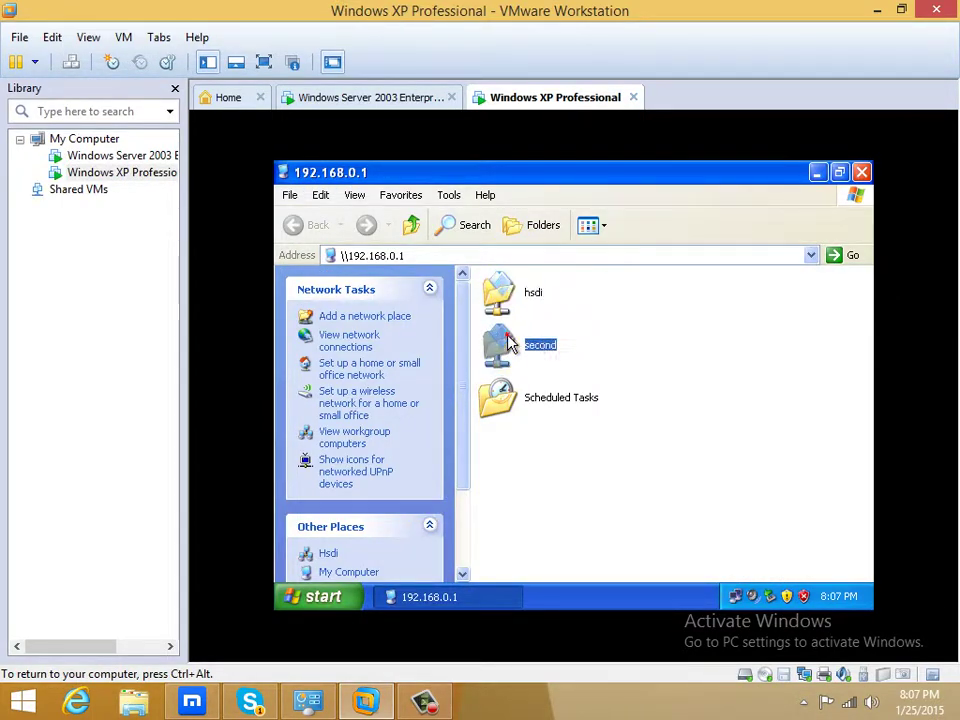
click(518, 306)
click(508, 356)
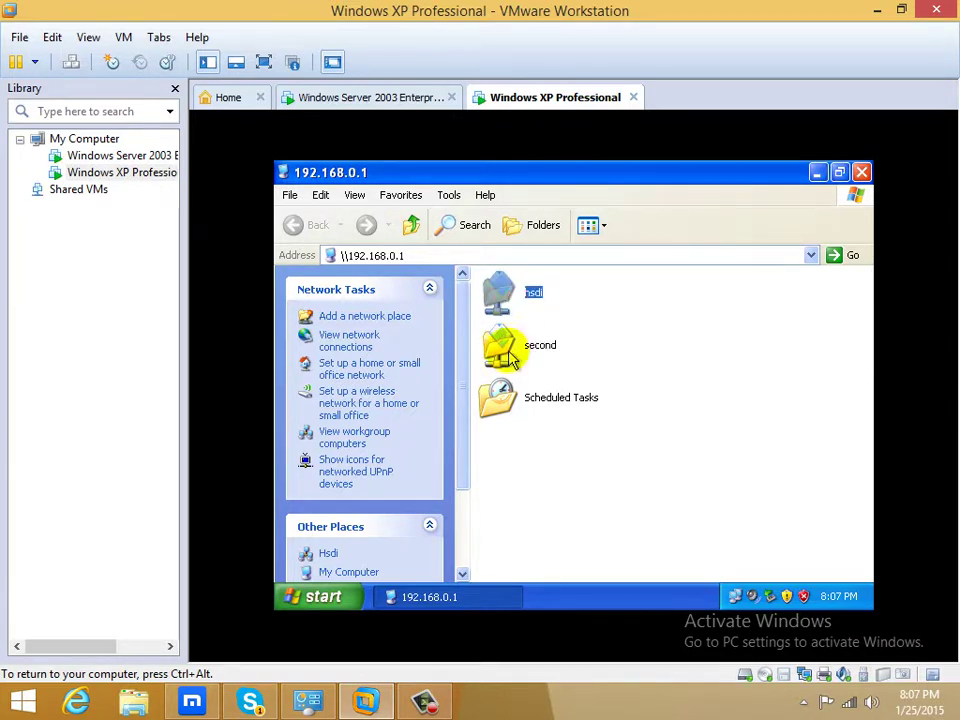
click(506, 354)
click(506, 300)
click(506, 354)
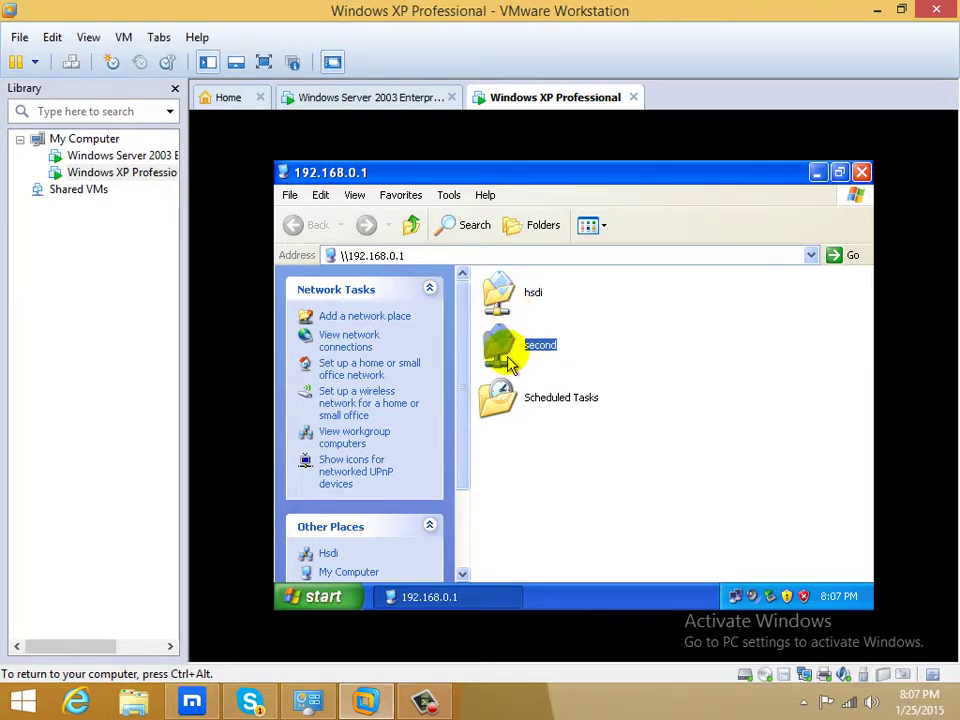
click(506, 300)
click(510, 362)
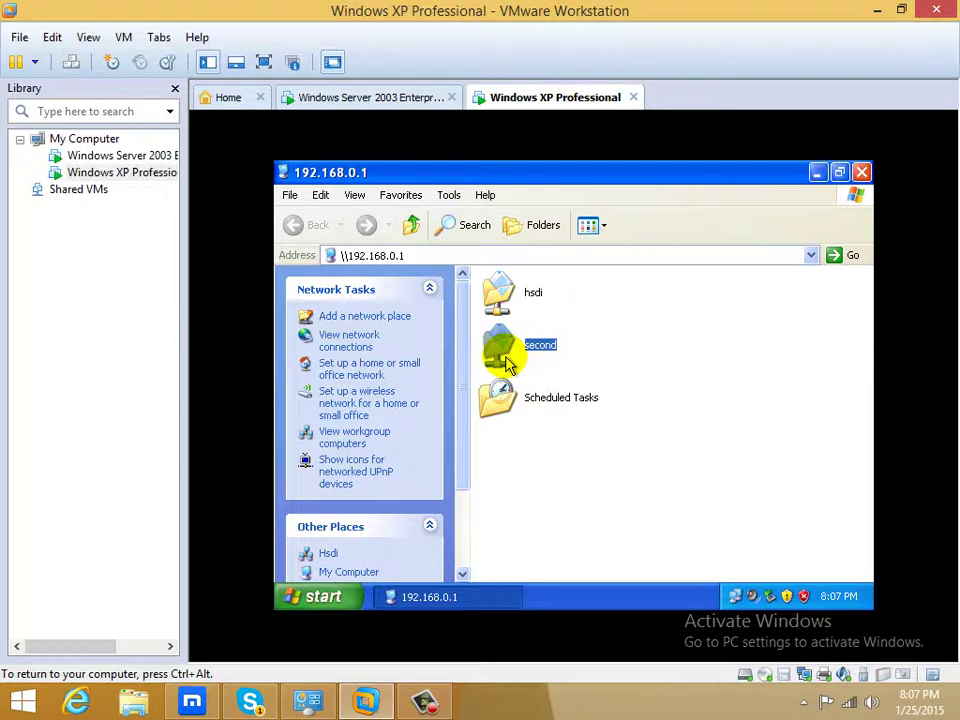
click(586, 350)
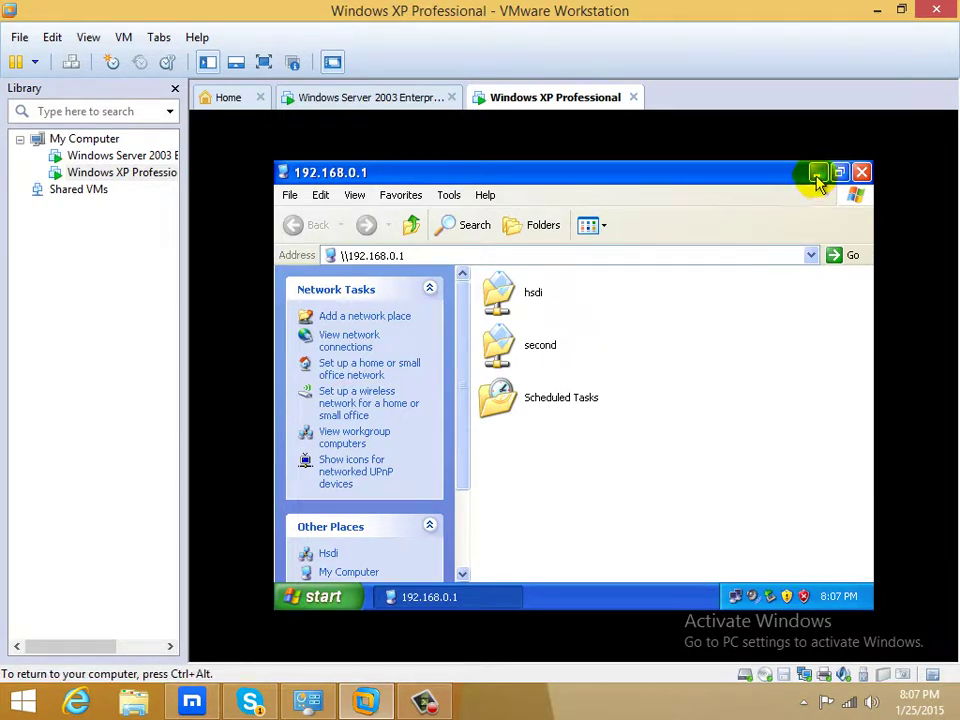
click(861, 173)
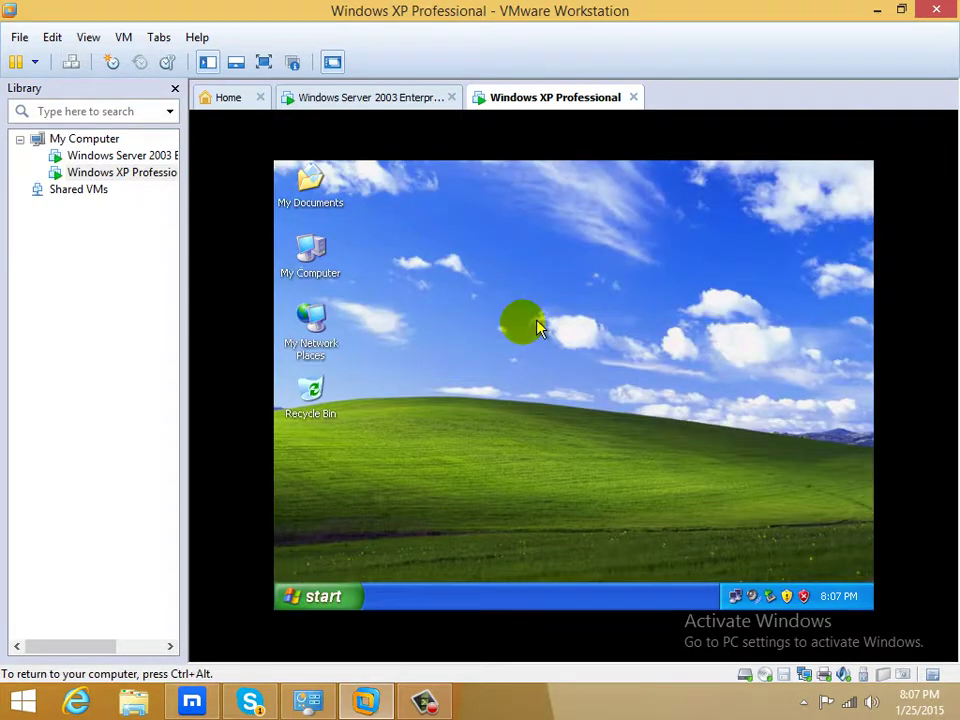
Switch to the Windows Server 2003 virtual machine and rename the desktop's New Folder as "hide".
key(ctrl+alt)
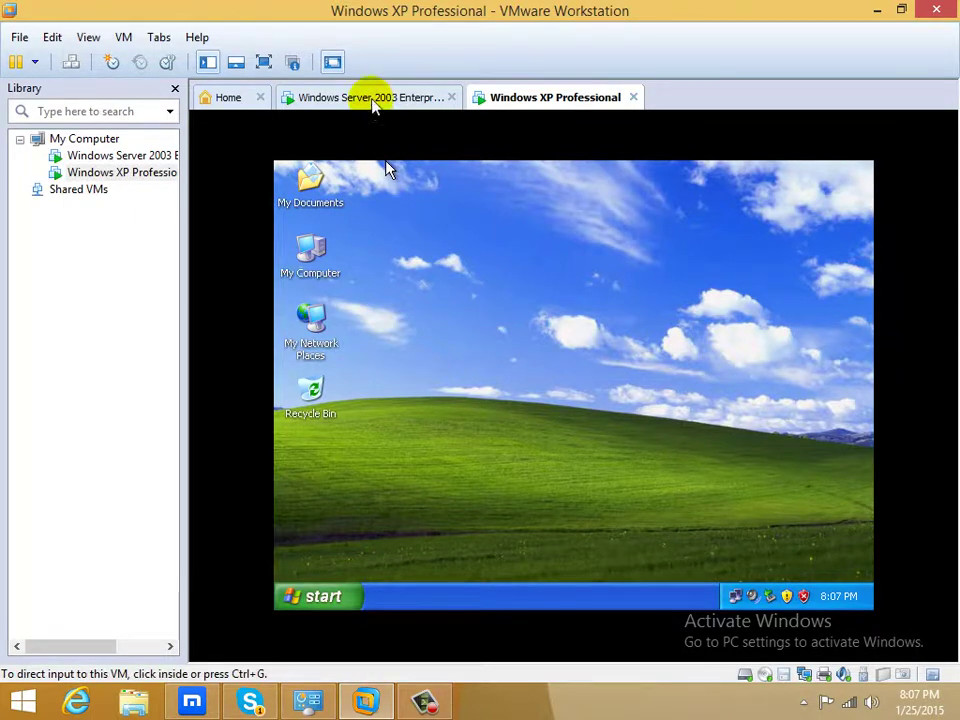
click(372, 105)
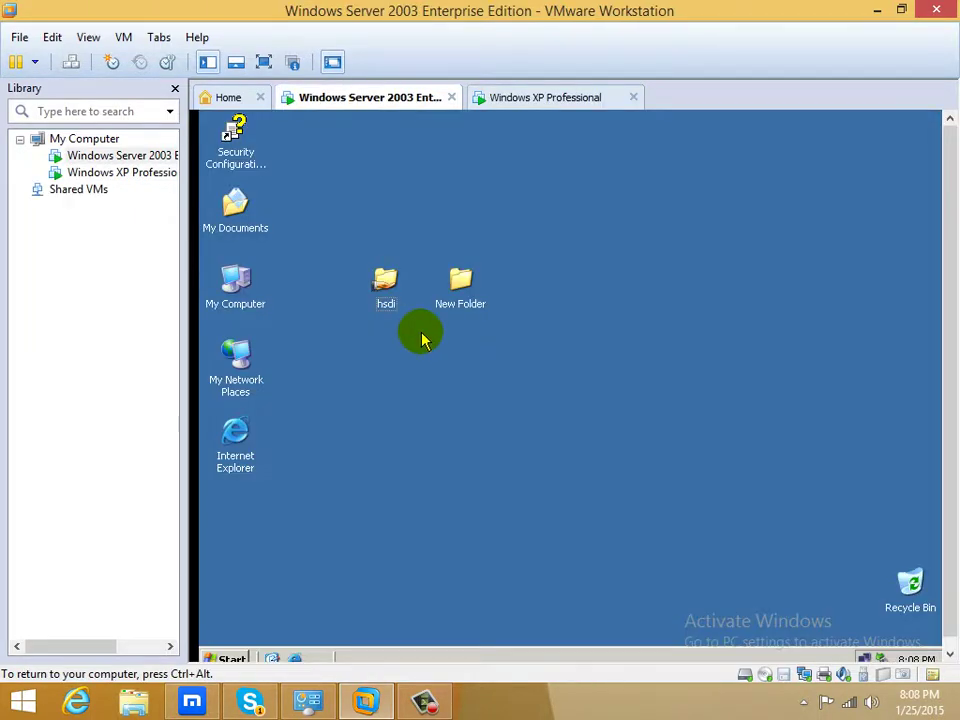
right_click(459, 296)
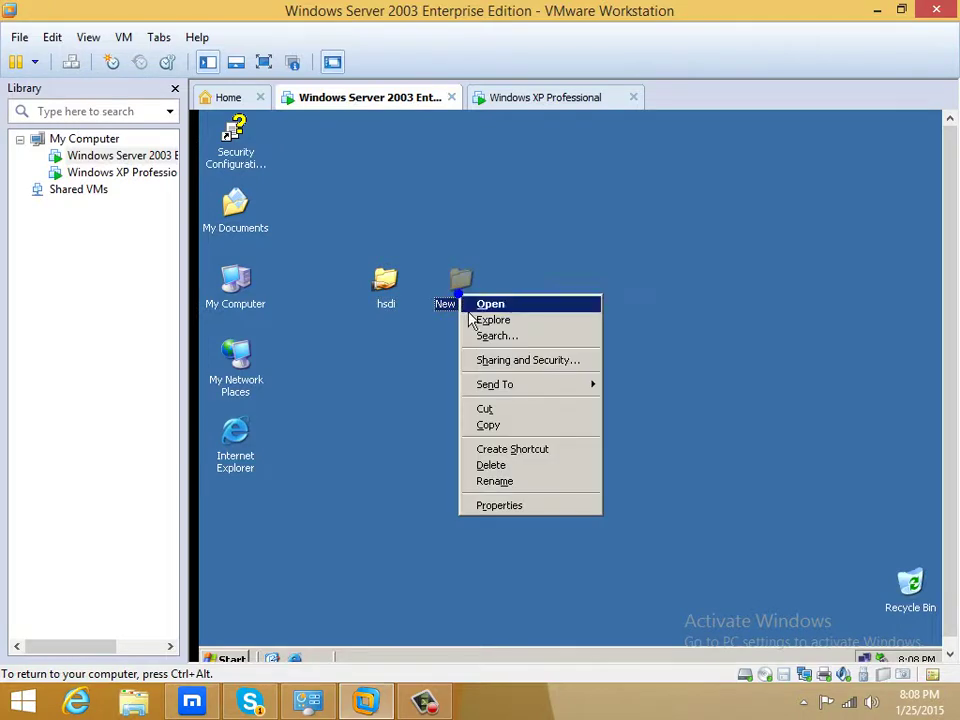
click(495, 481)
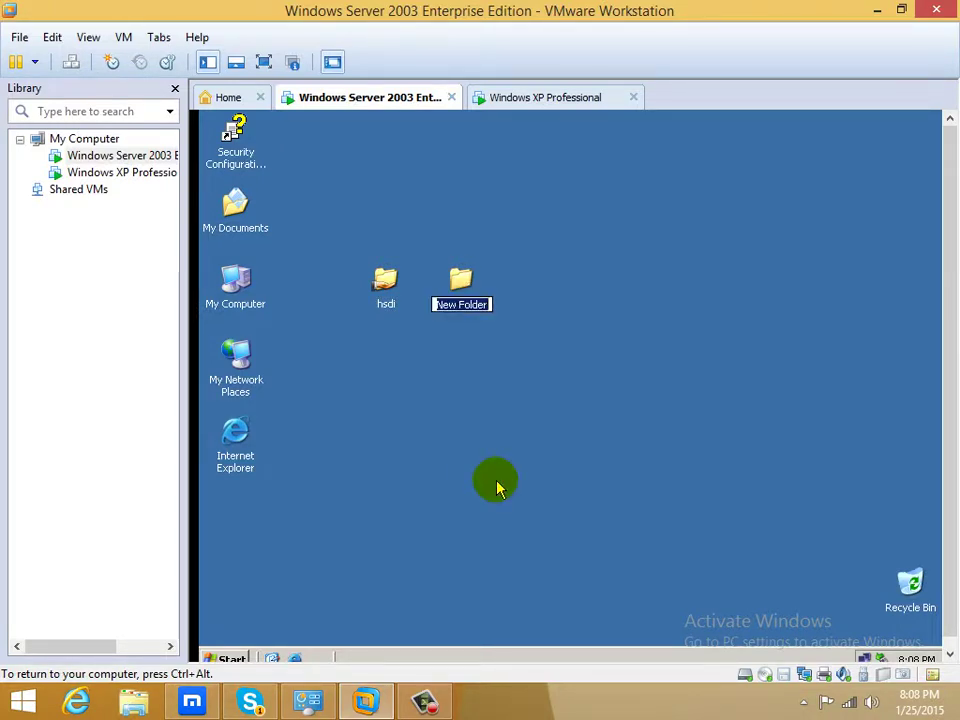
text(h)
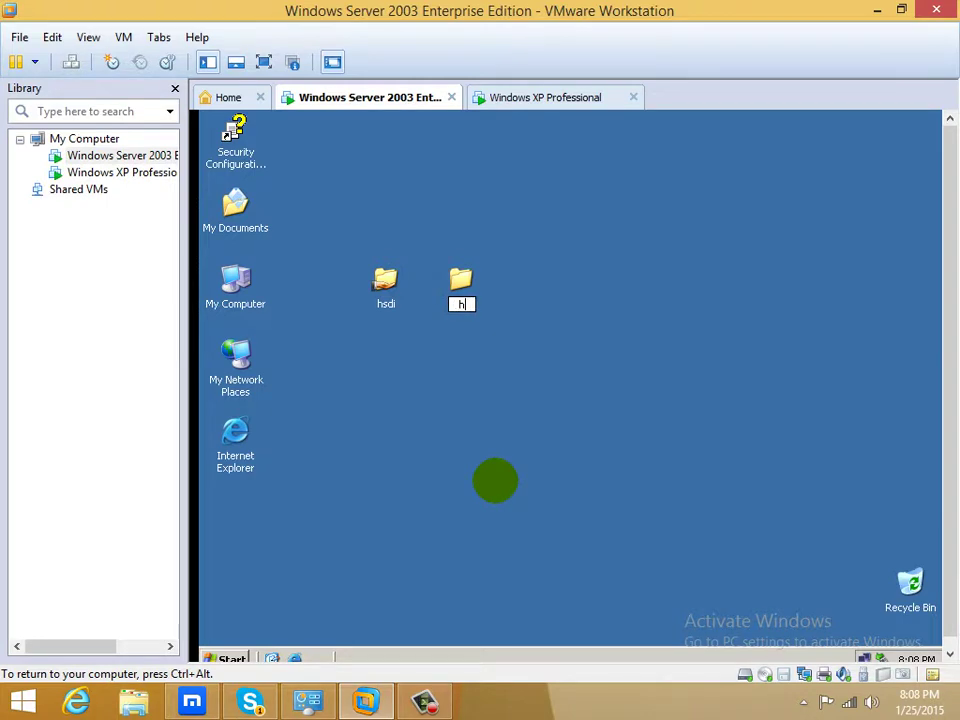
text(hde)
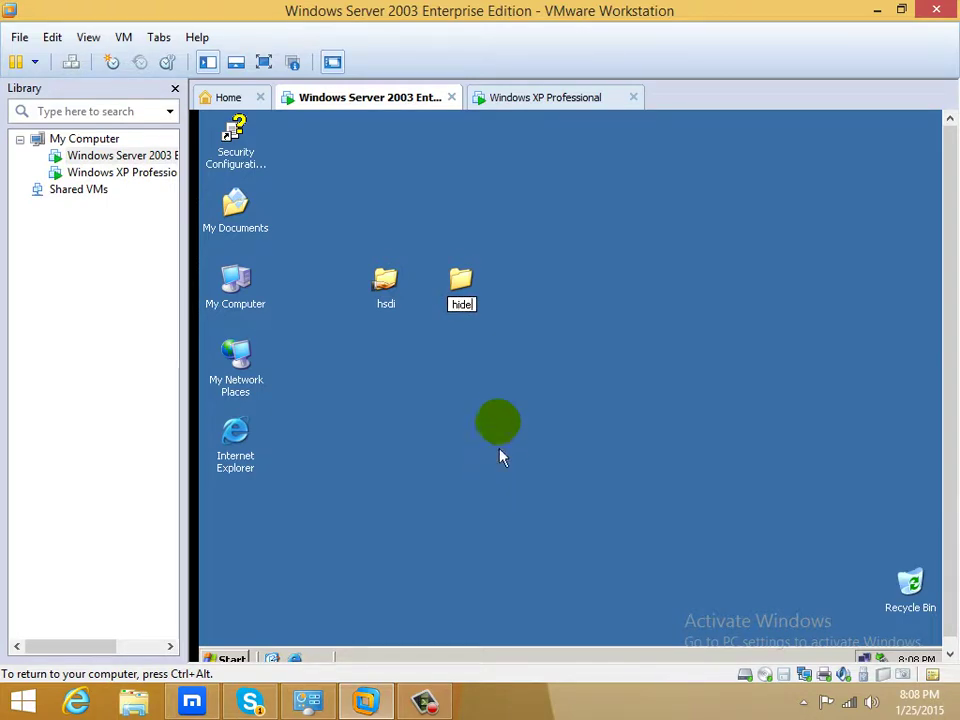
key(Return)
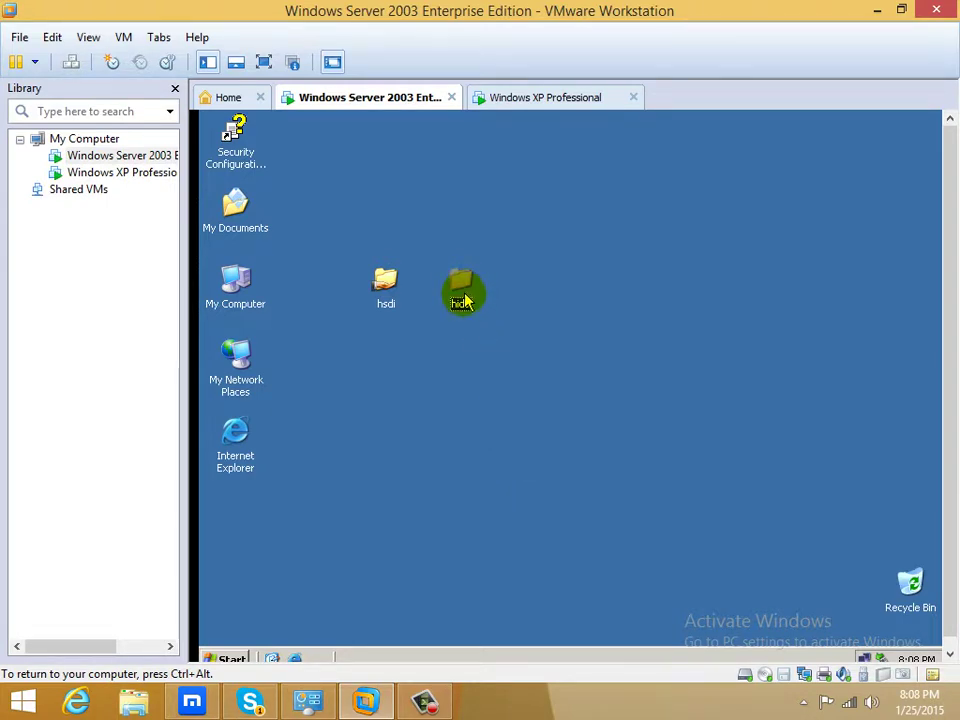
Create a new Wordpad document inside the hide folder, keeping its default name.
double_click(463, 300)
right_click(466, 300)
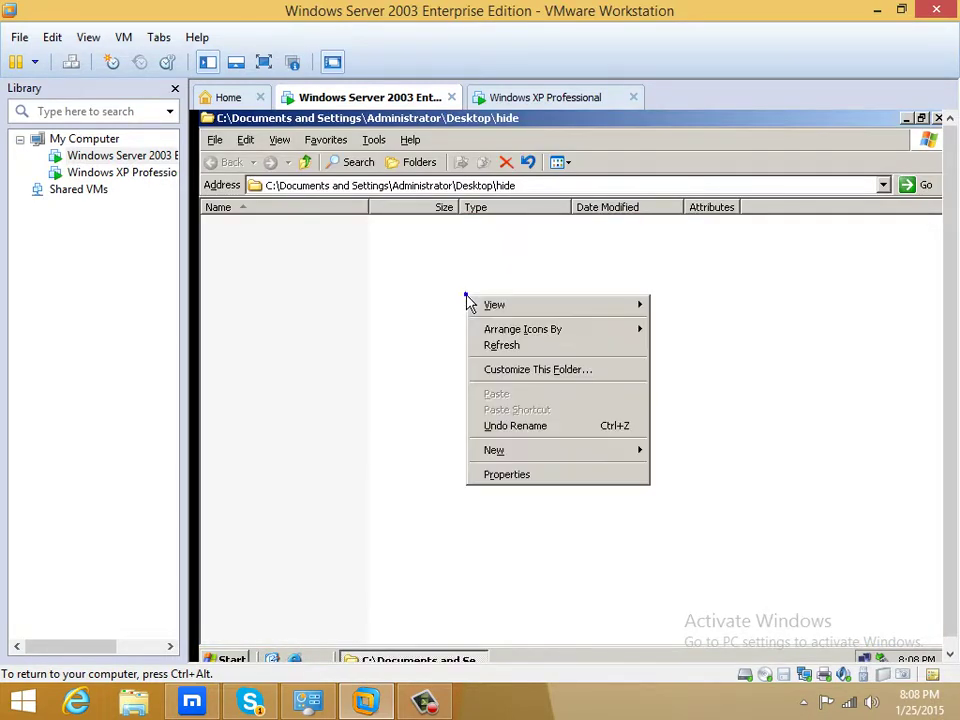
mouse_move(638, 446)
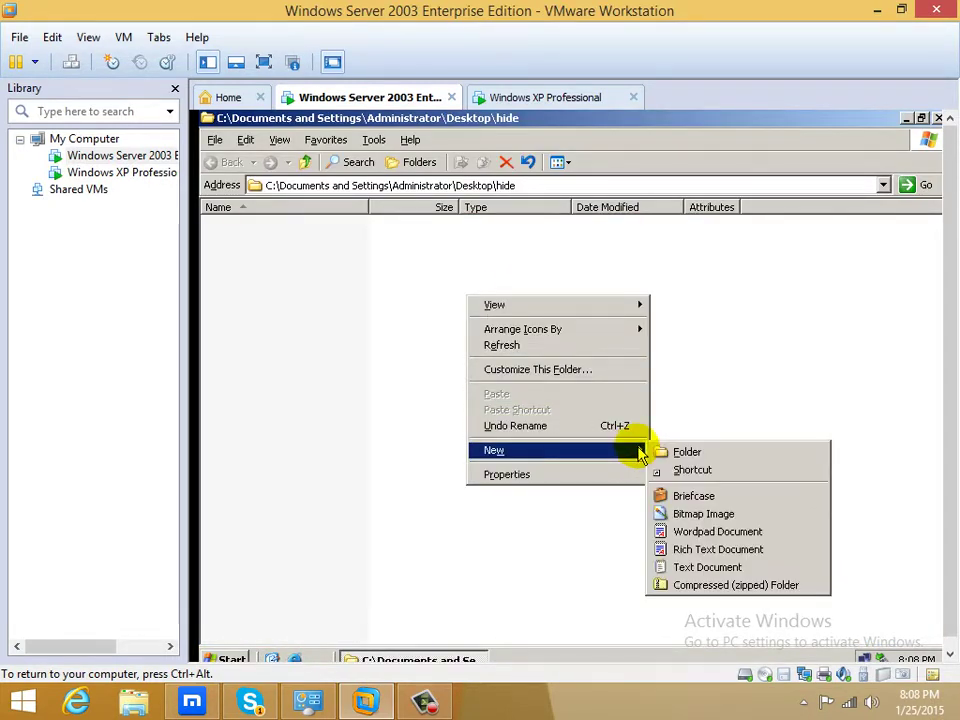
click(700, 532)
click(352, 280)
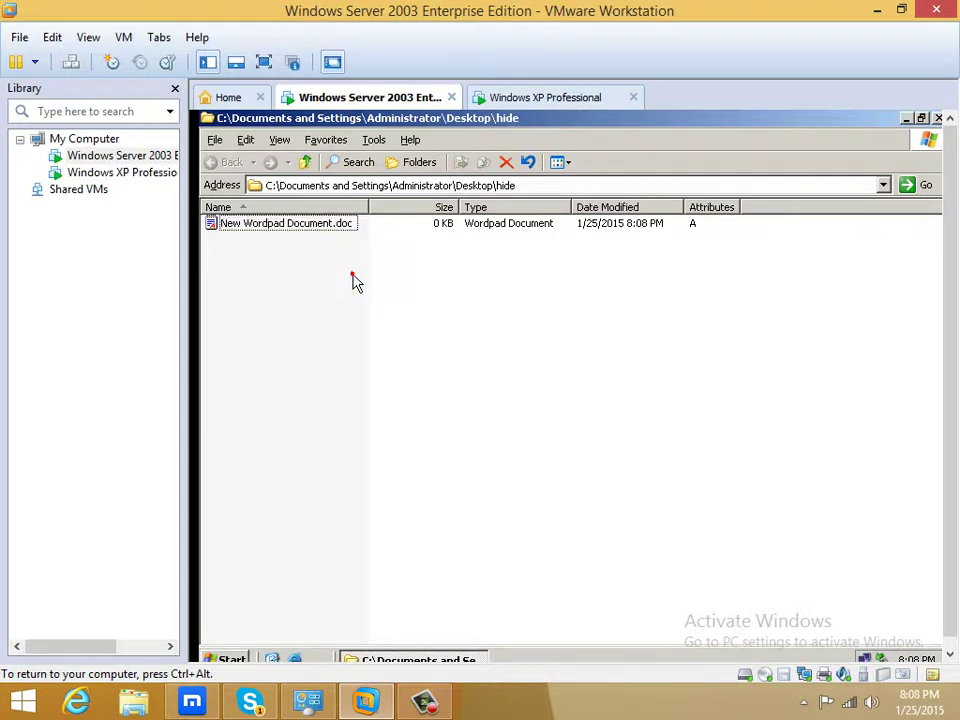
Open the new Wordpad document and write "hello guys" and "this is hide share" on two lines.
click(325, 230)
double_click(333, 228)
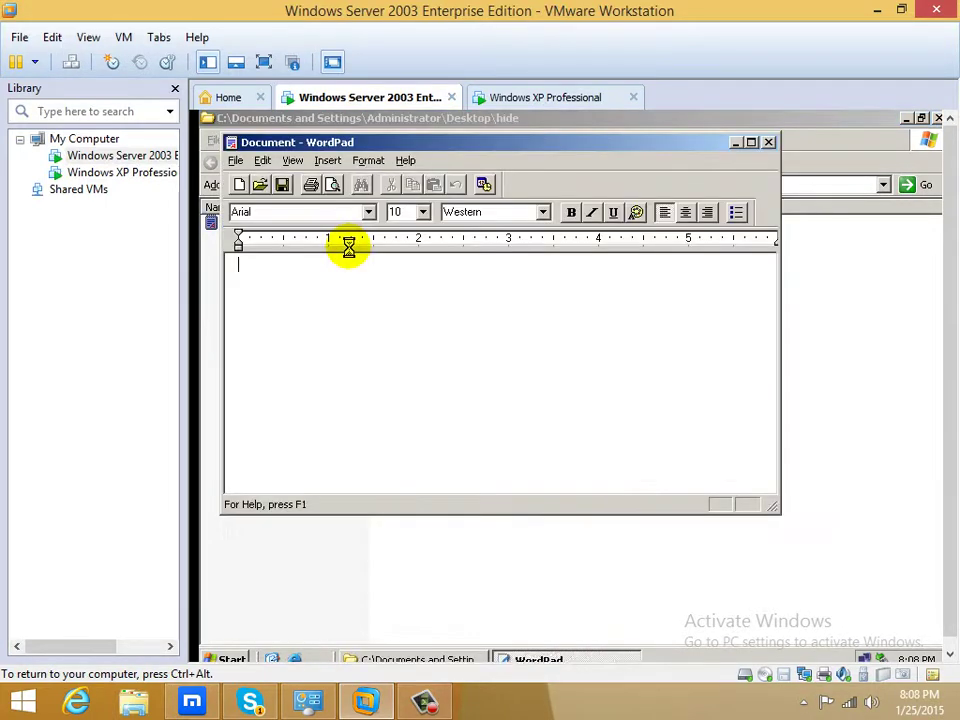
text(hello guys)
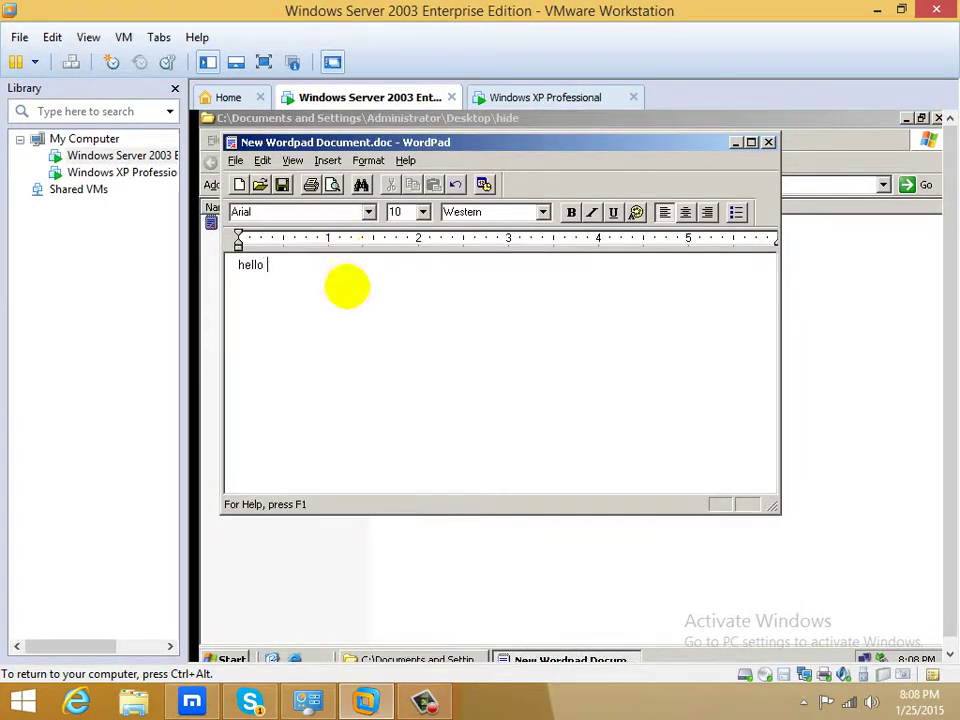
key(Return)
text(this is hide h)
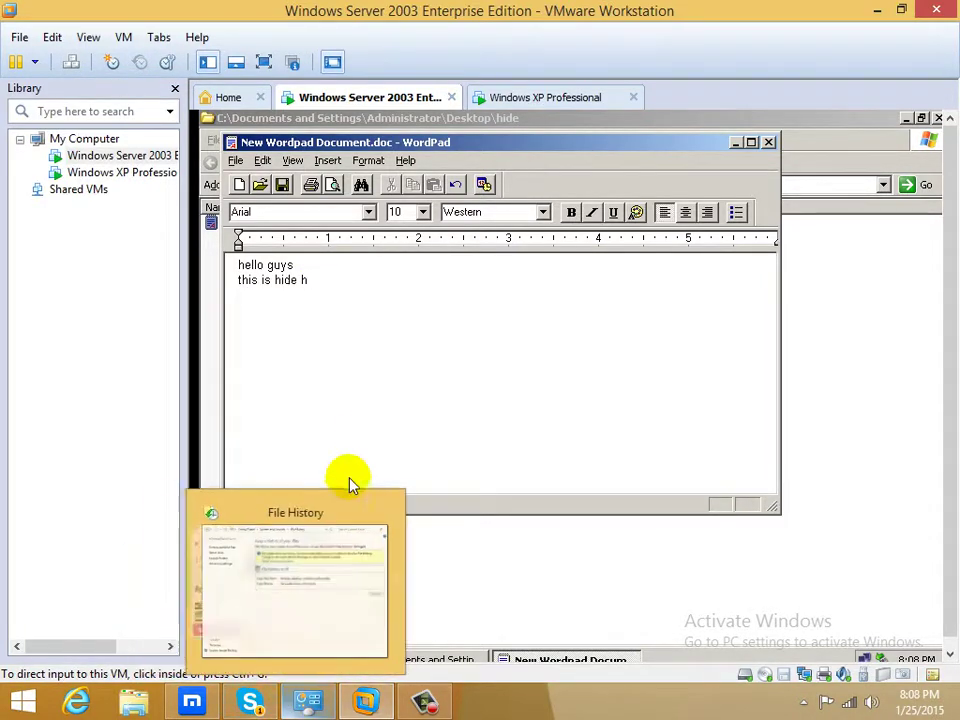
key(BackSpace)
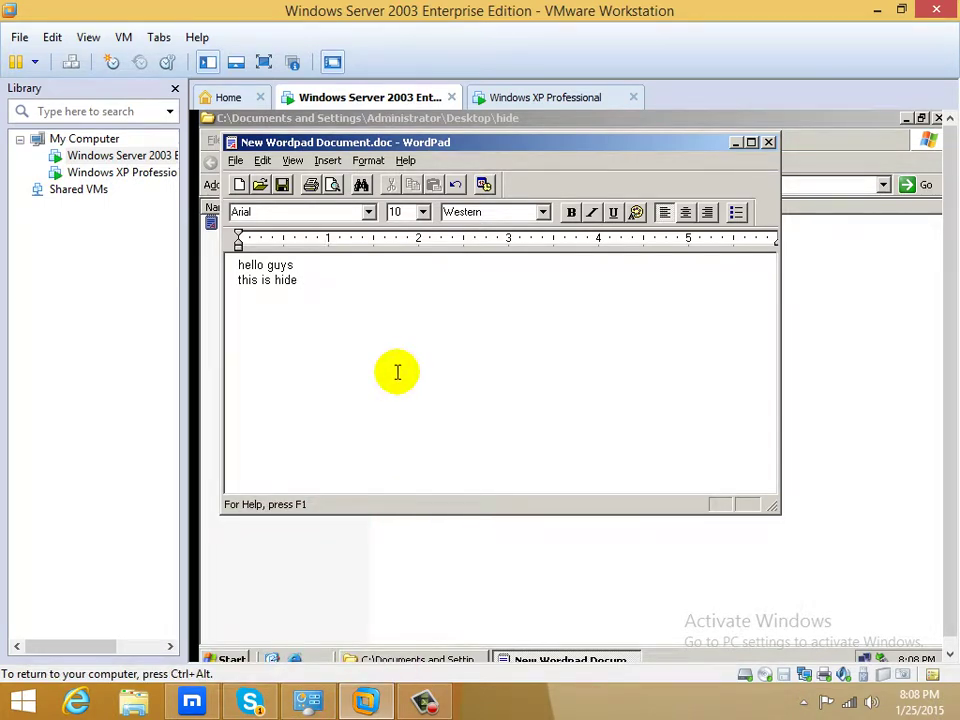
text(hide share)
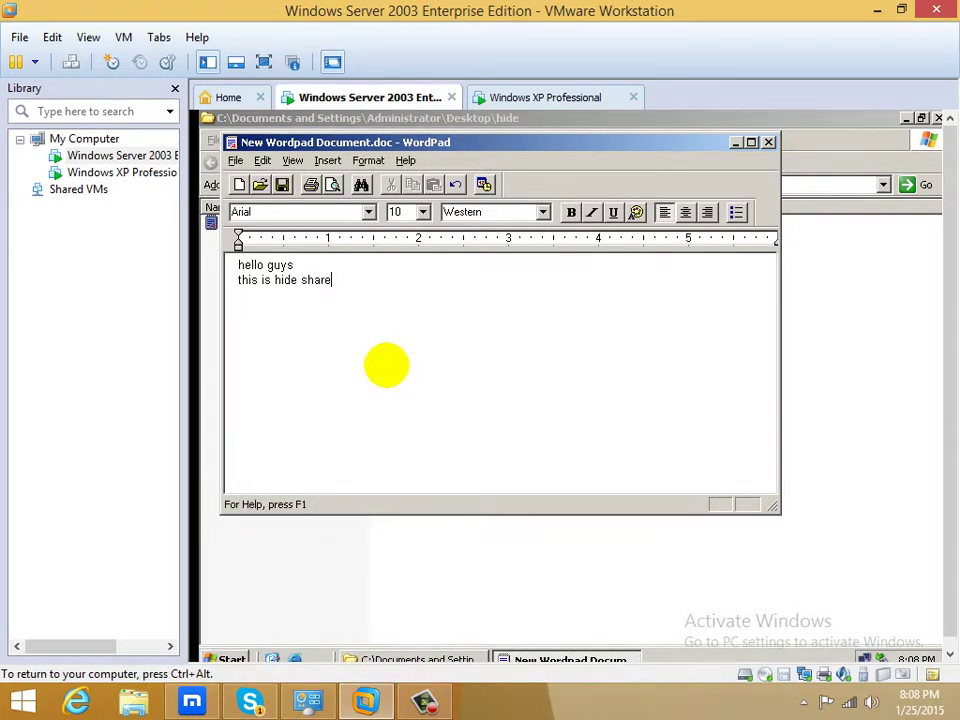
Close the document with its changes saved, and close the hide folder window.
click(768, 142)
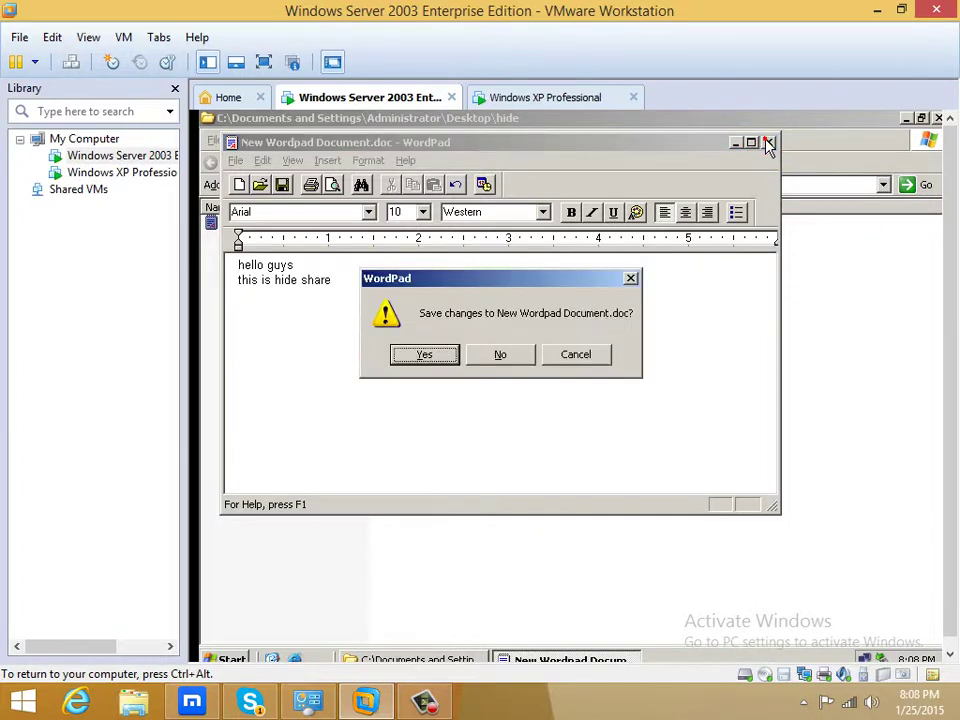
click(447, 355)
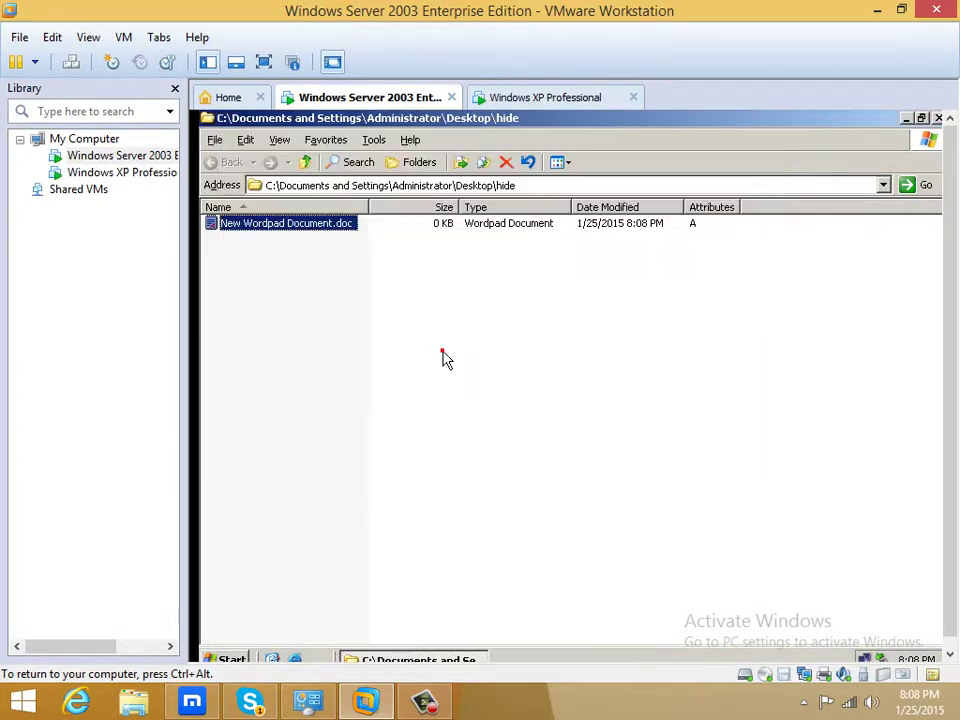
click(938, 118)
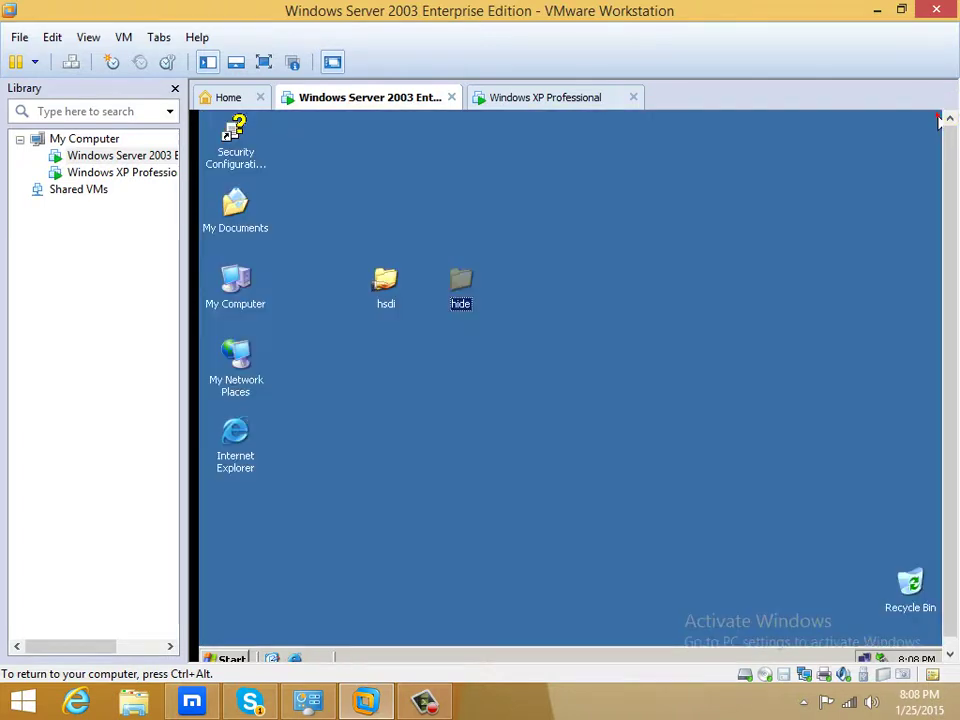
click(561, 252)
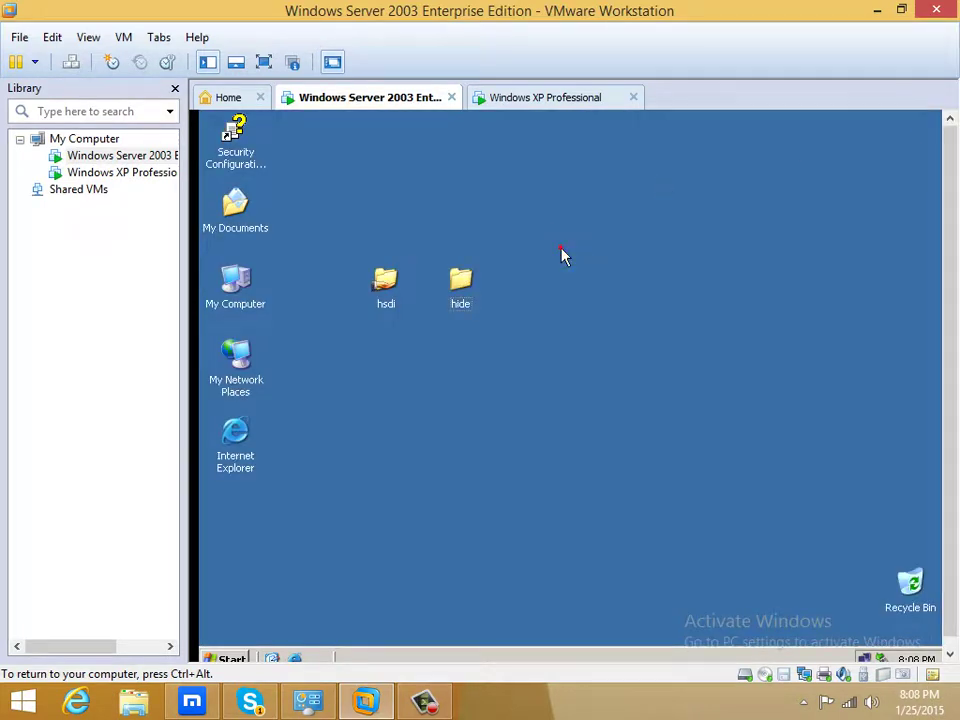
Enable sharing for the hide folder with the share name hide$.
right_click(465, 277)
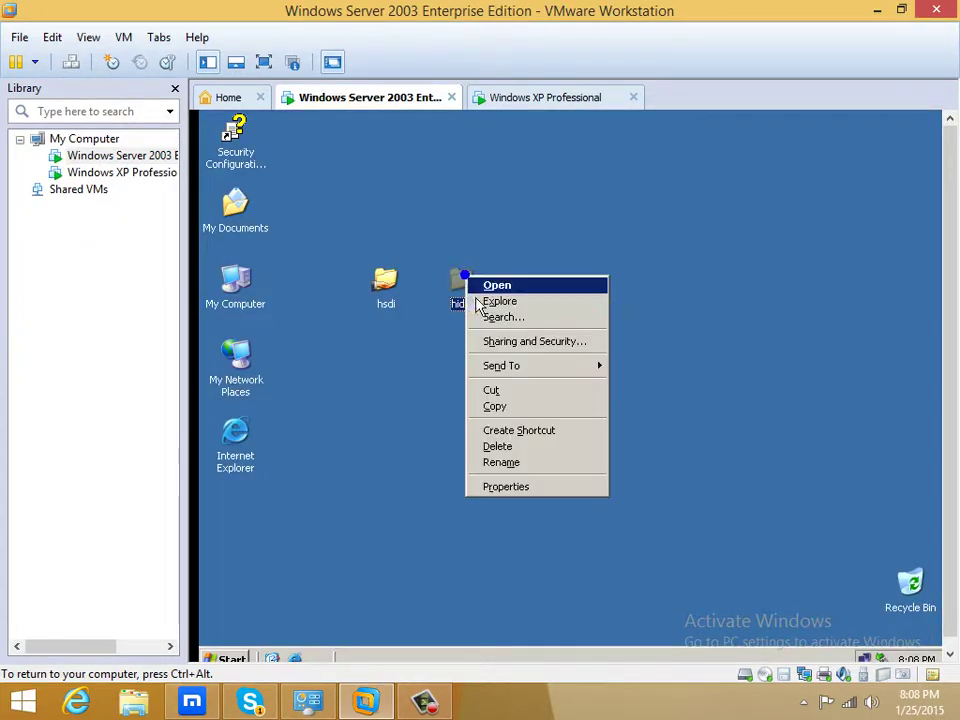
click(499, 342)
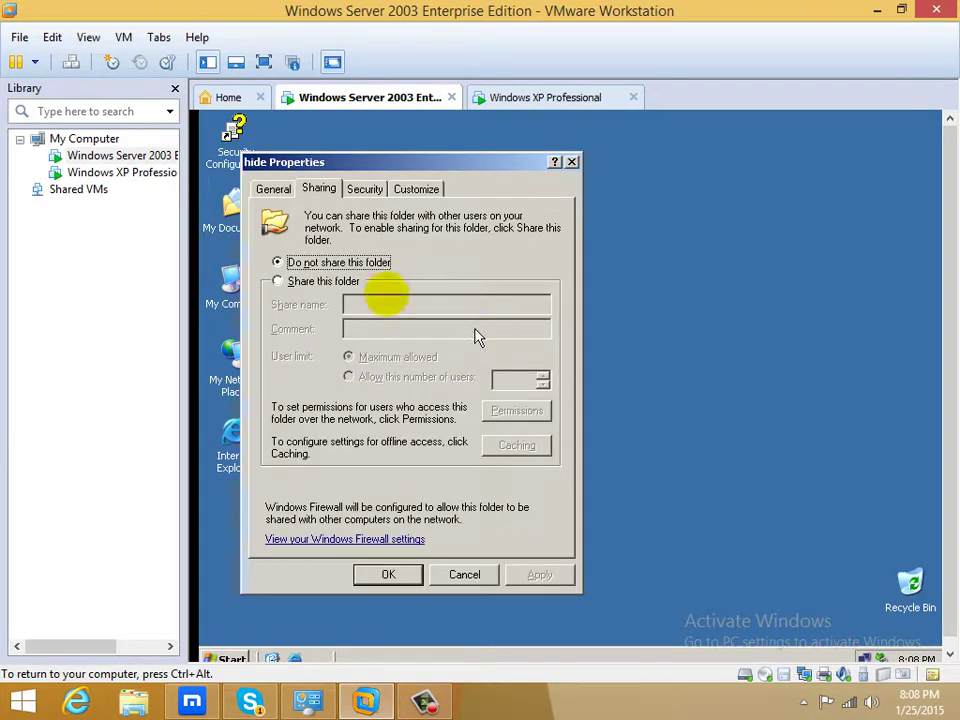
click(308, 281)
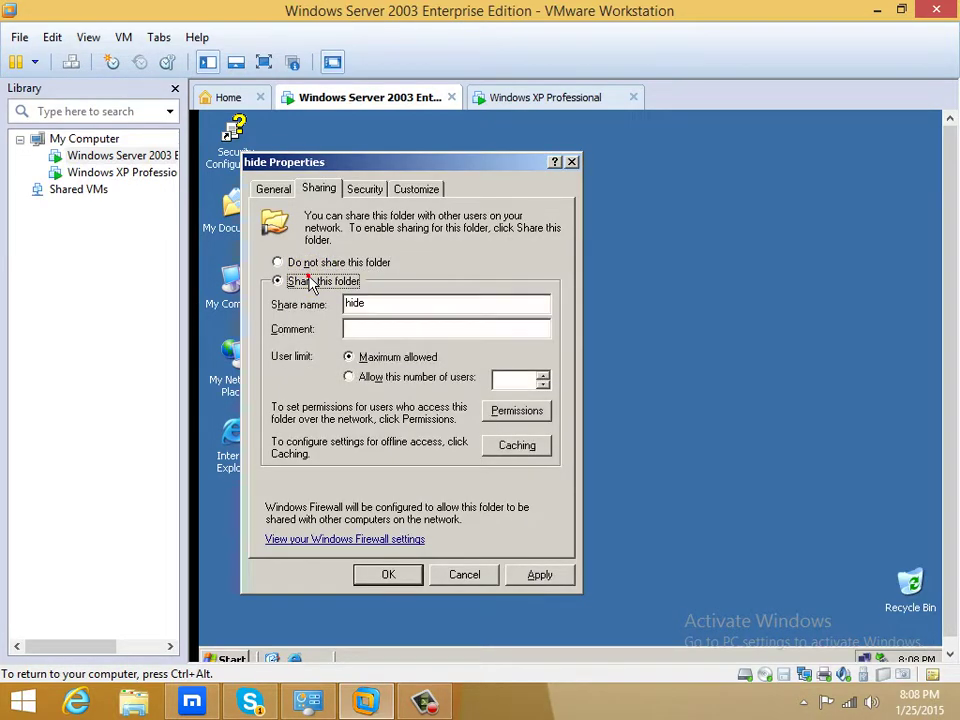
click(381, 300)
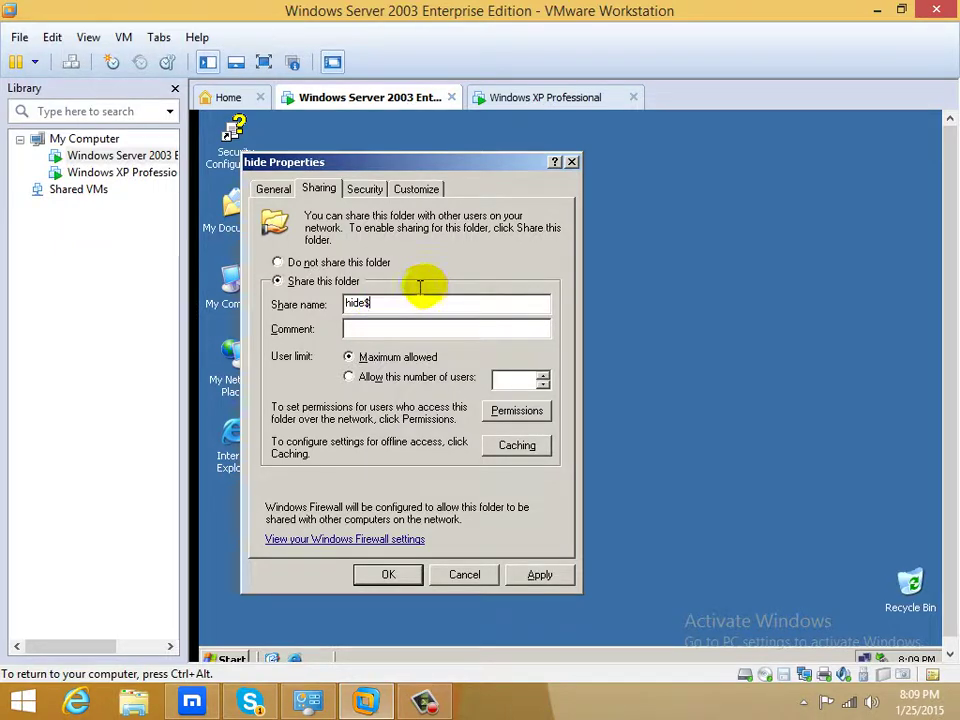
Allow Everyone Full Control on the share hide$, apply the sharing settings and close the folder's properties.
click(524, 420)
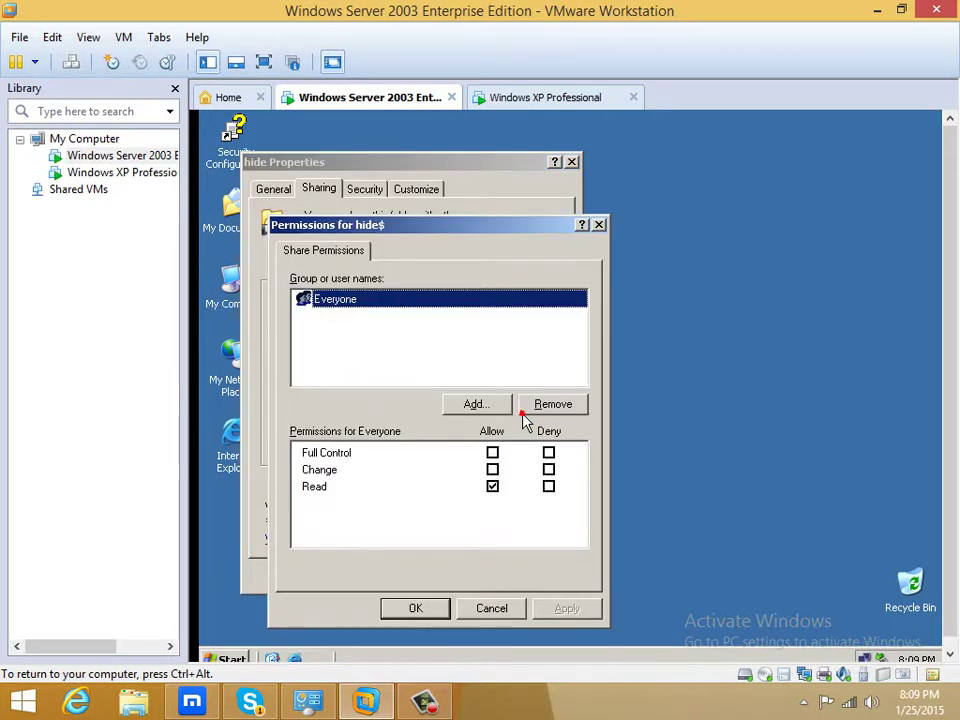
click(492, 453)
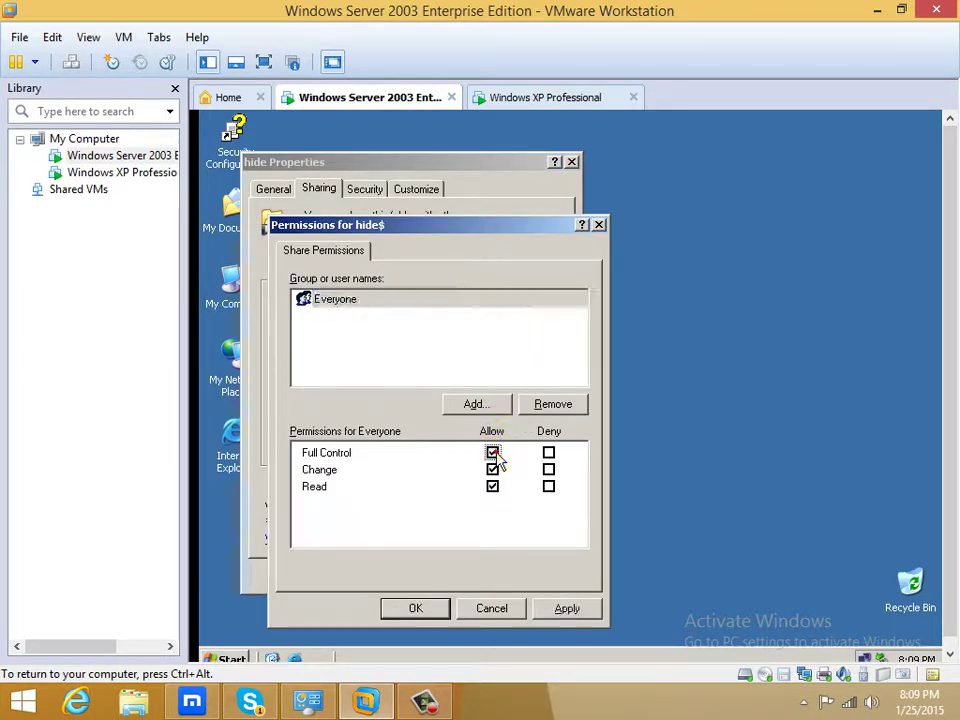
click(570, 608)
click(415, 608)
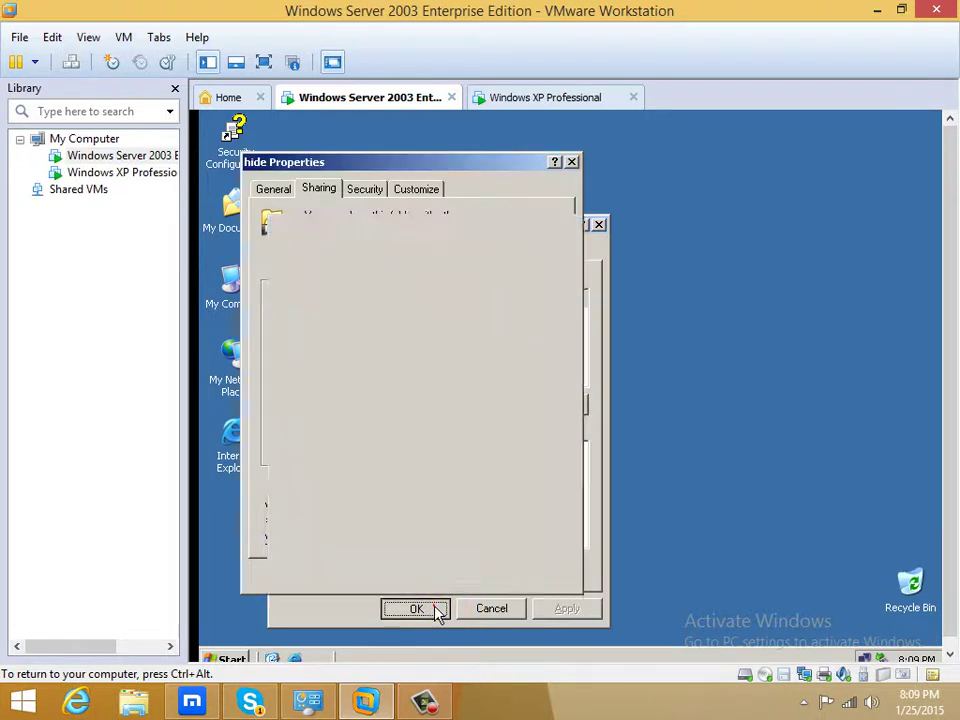
click(527, 575)
click(390, 574)
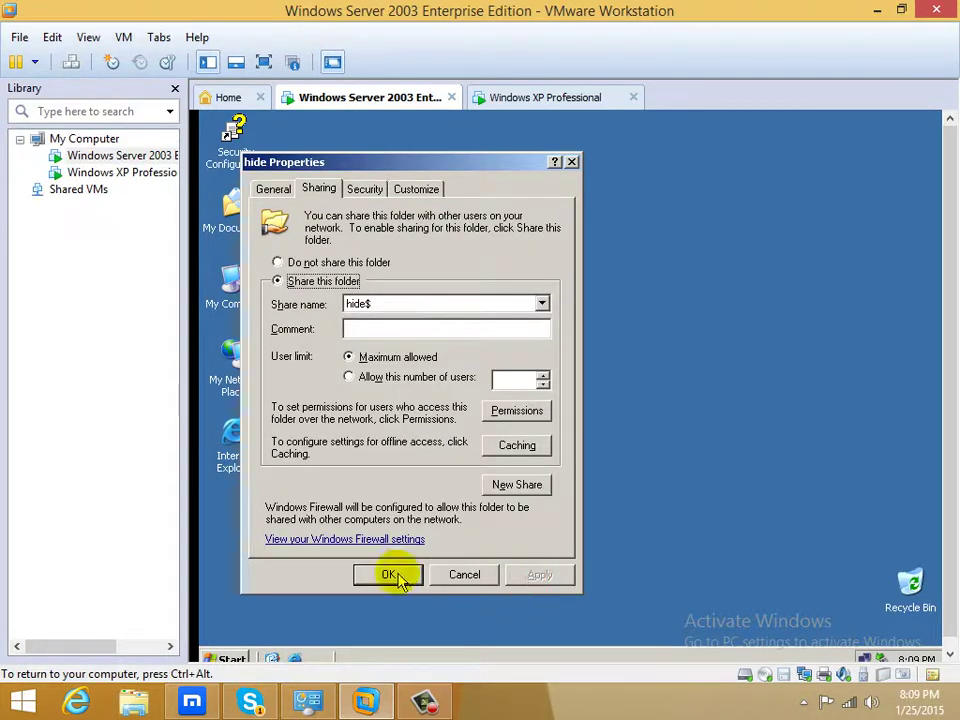
click(398, 578)
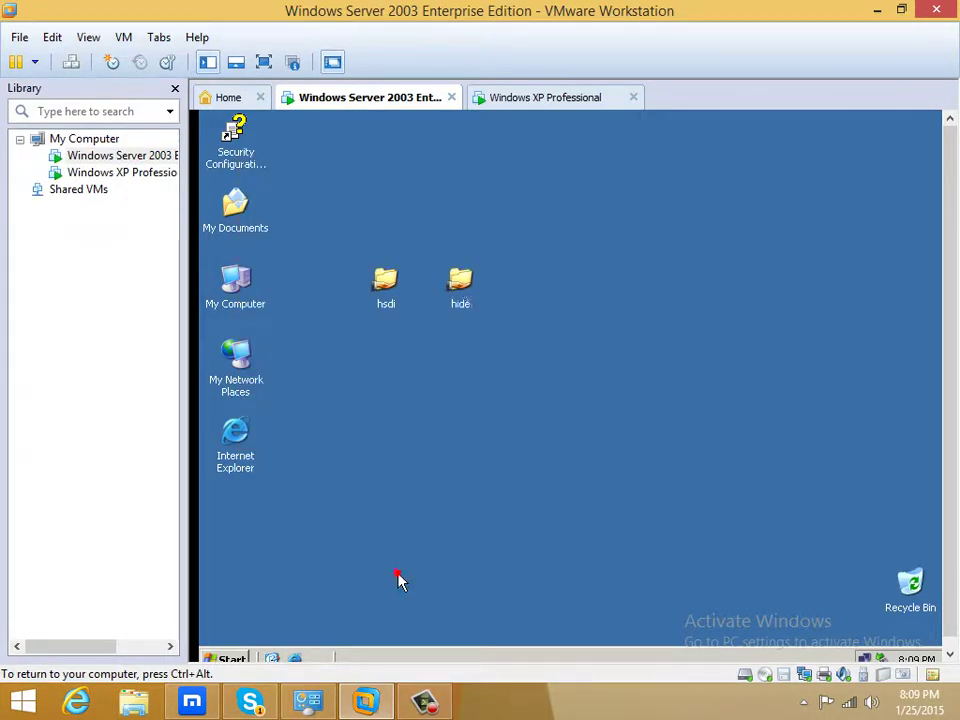
Switch to the Windows XP Professional virtual machine and open the hidden network share \\192.168.0.1\hide$ through Run.
click(569, 104)
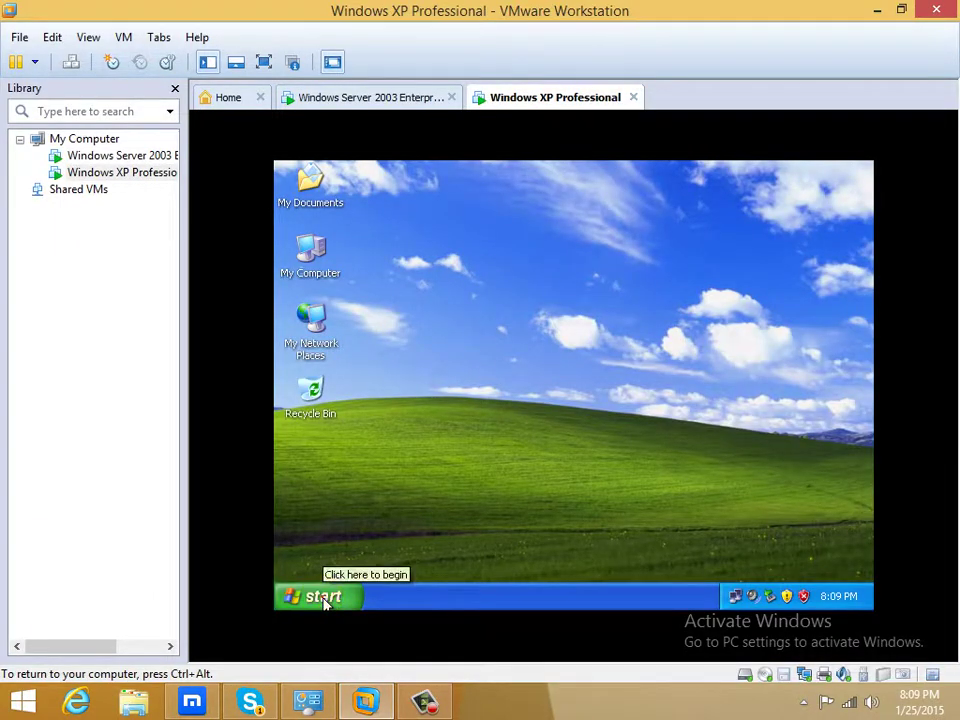
click(320, 598)
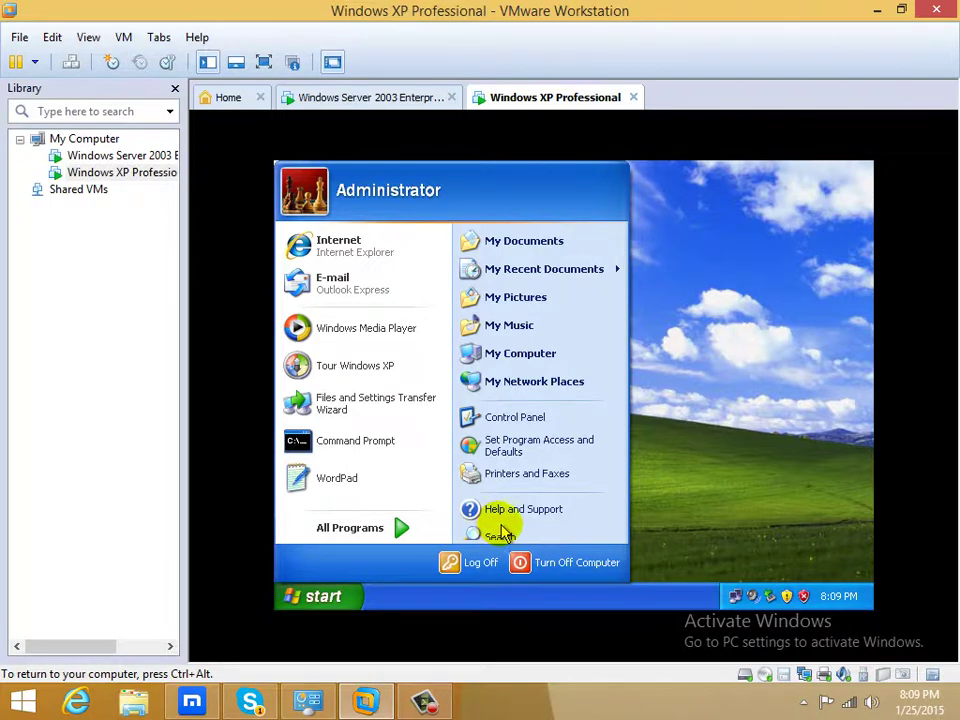
click(679, 437)
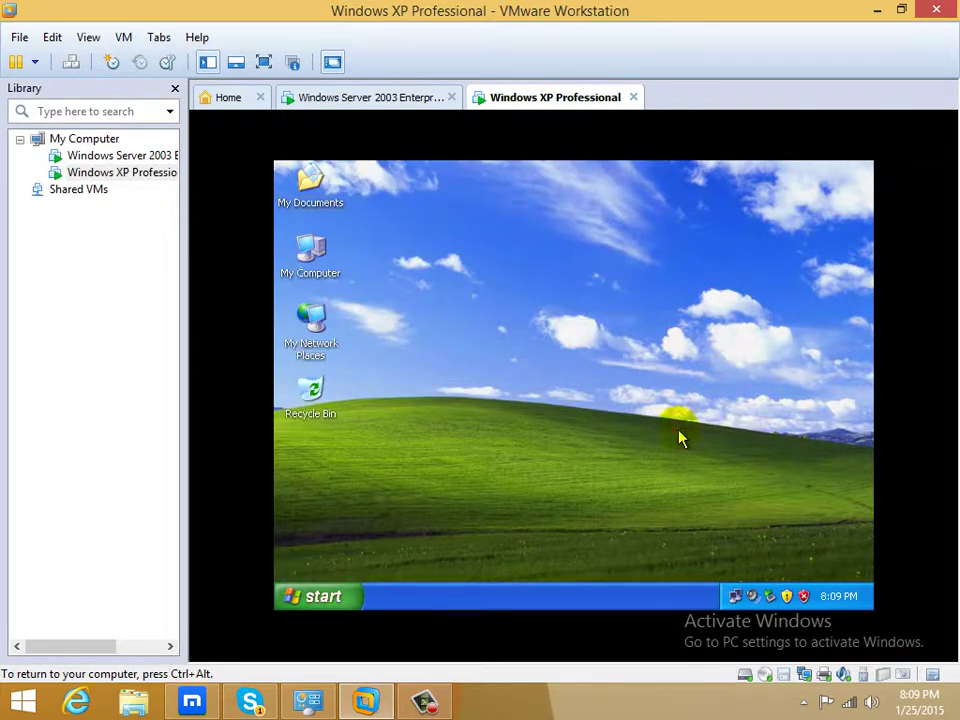
key(super+r)
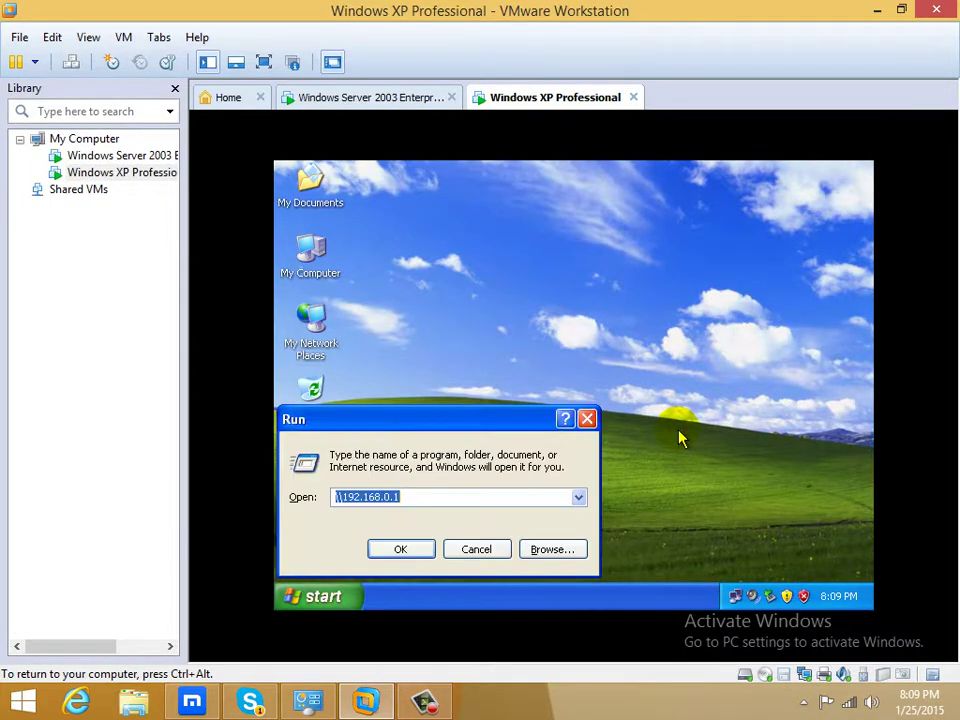
click(419, 500)
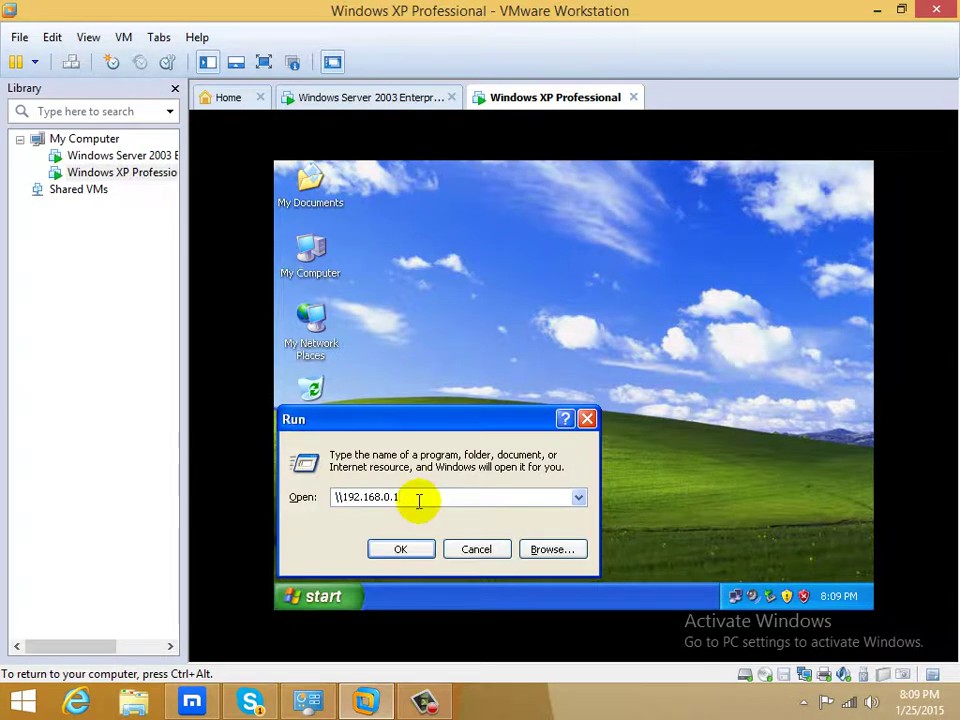
text(\)
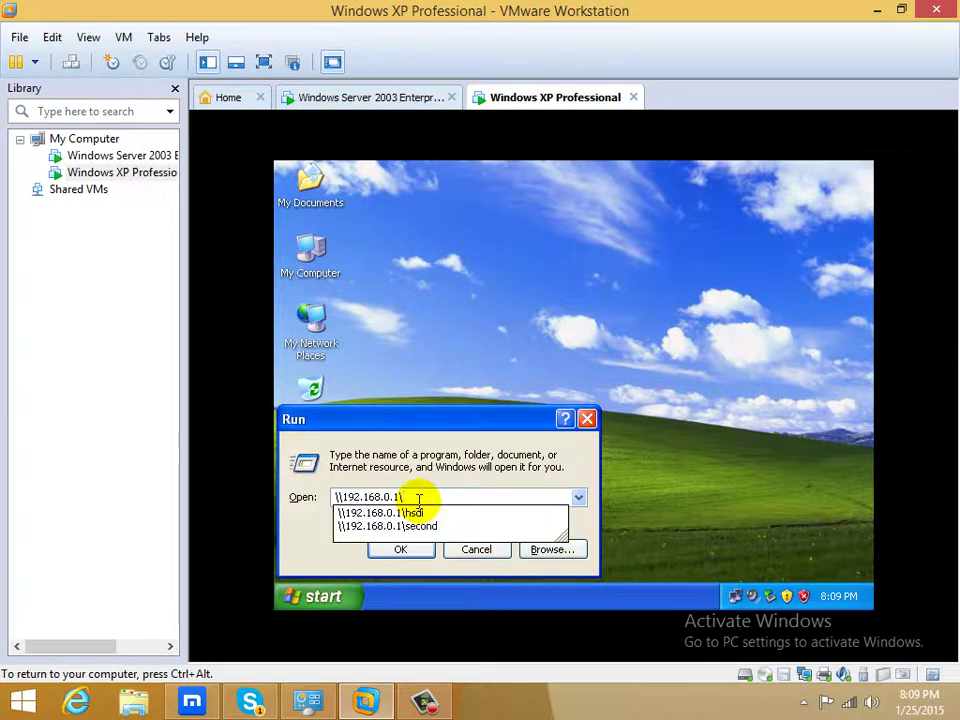
text(hide$)
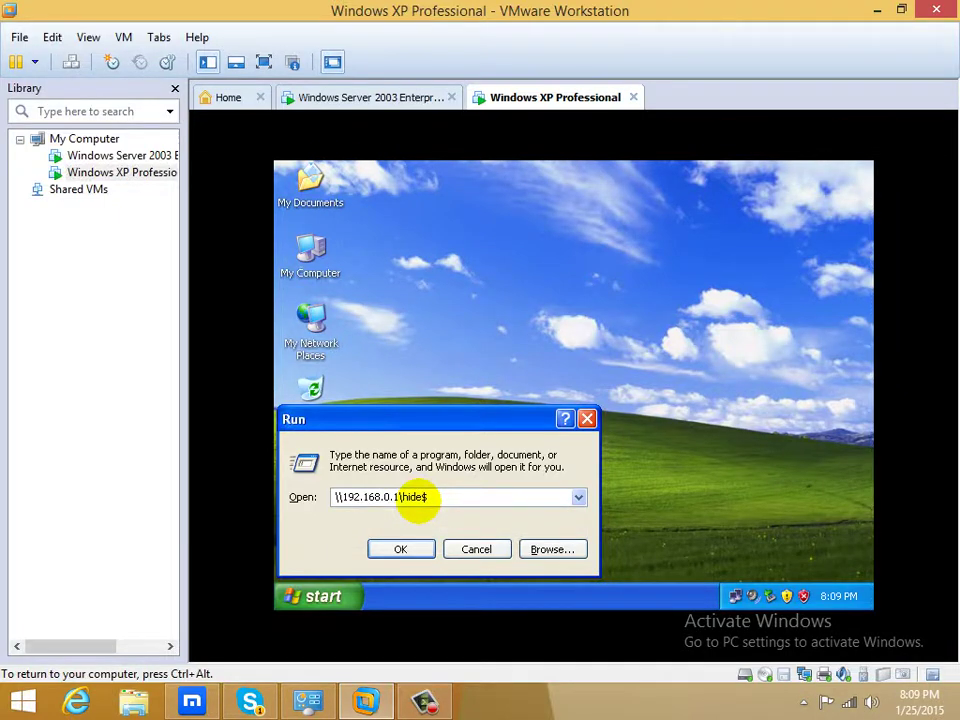
key(Return)
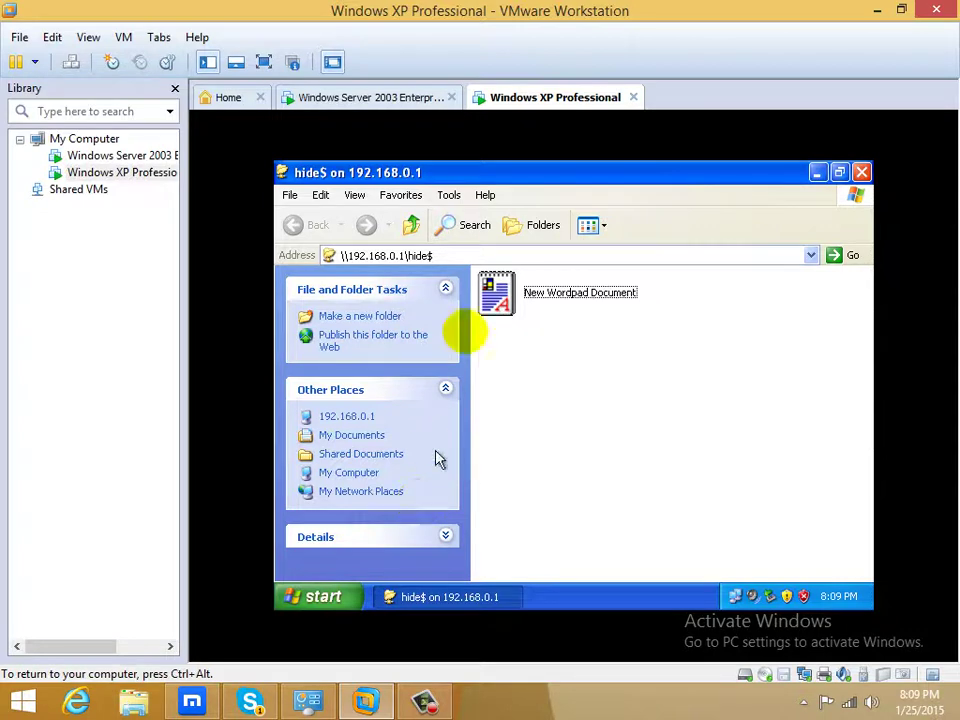
Open the New Wordpad Document in the hide$ share to read it, and close the document and the share window.
click(519, 284)
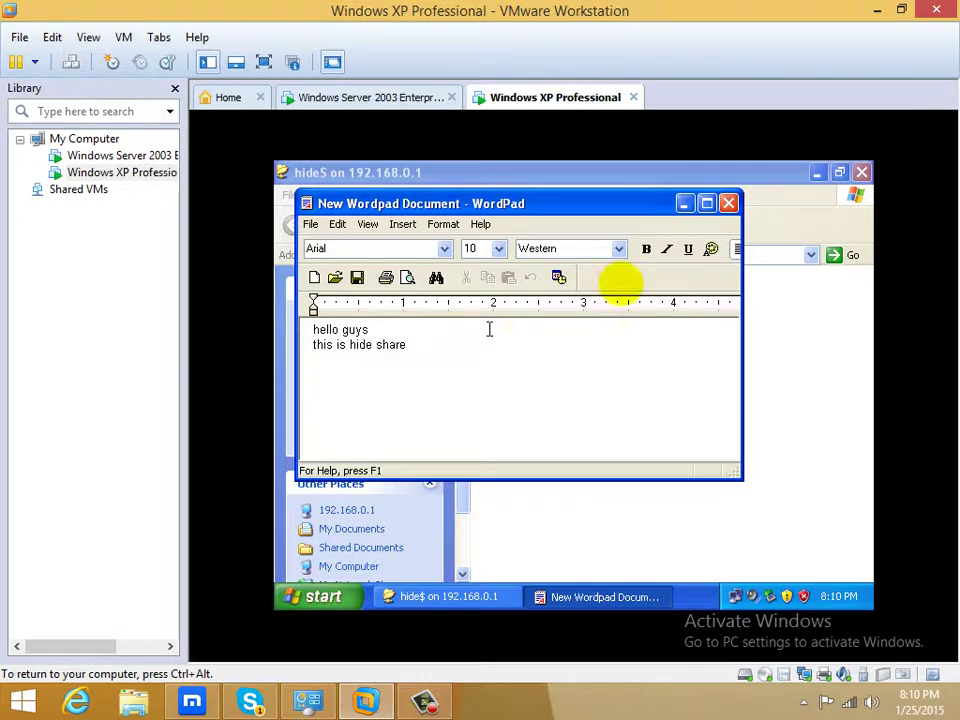
click(728, 203)
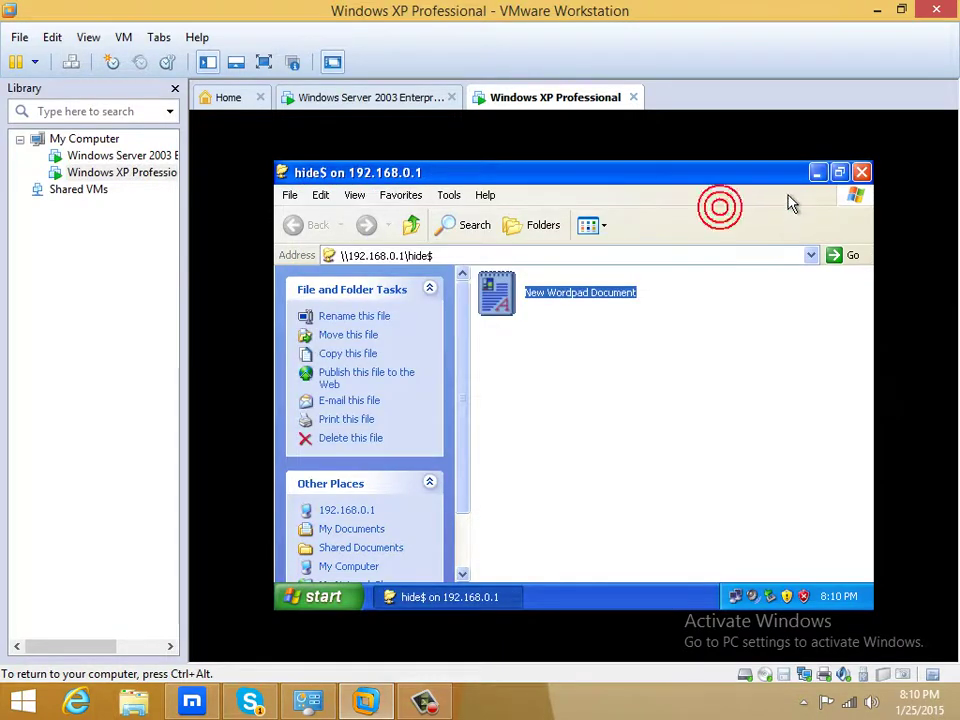
click(861, 173)
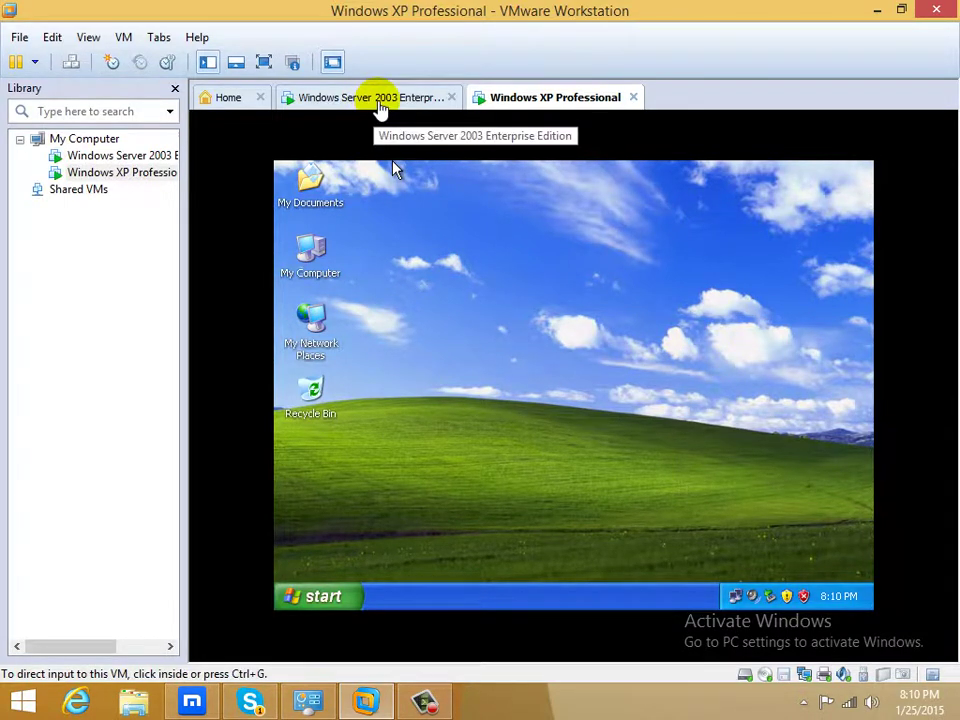
click(458, 343)
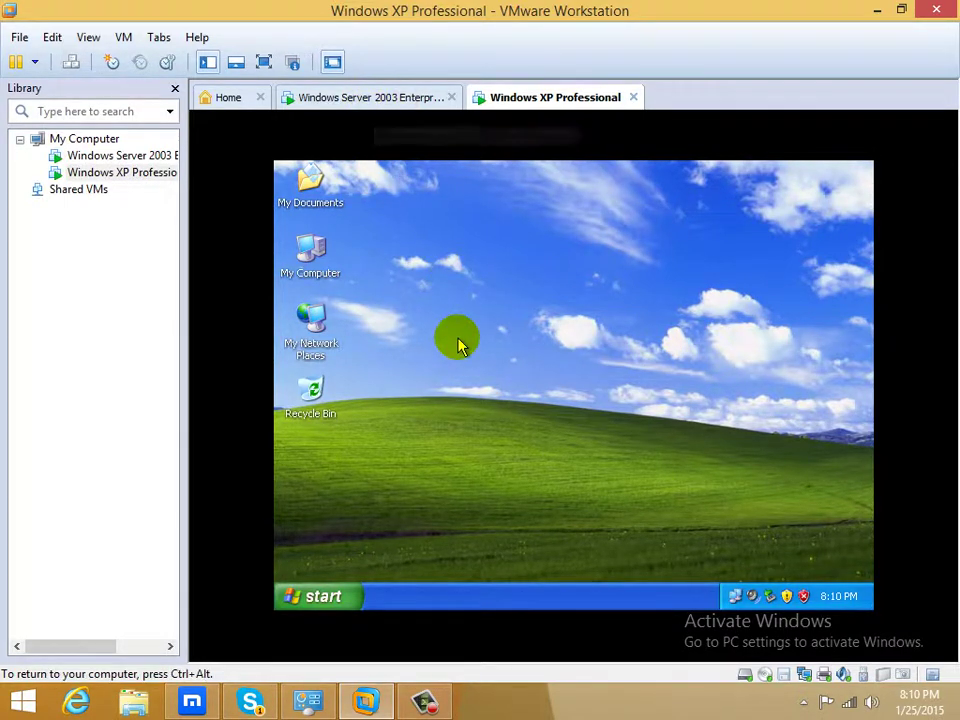
right_click(460, 344)
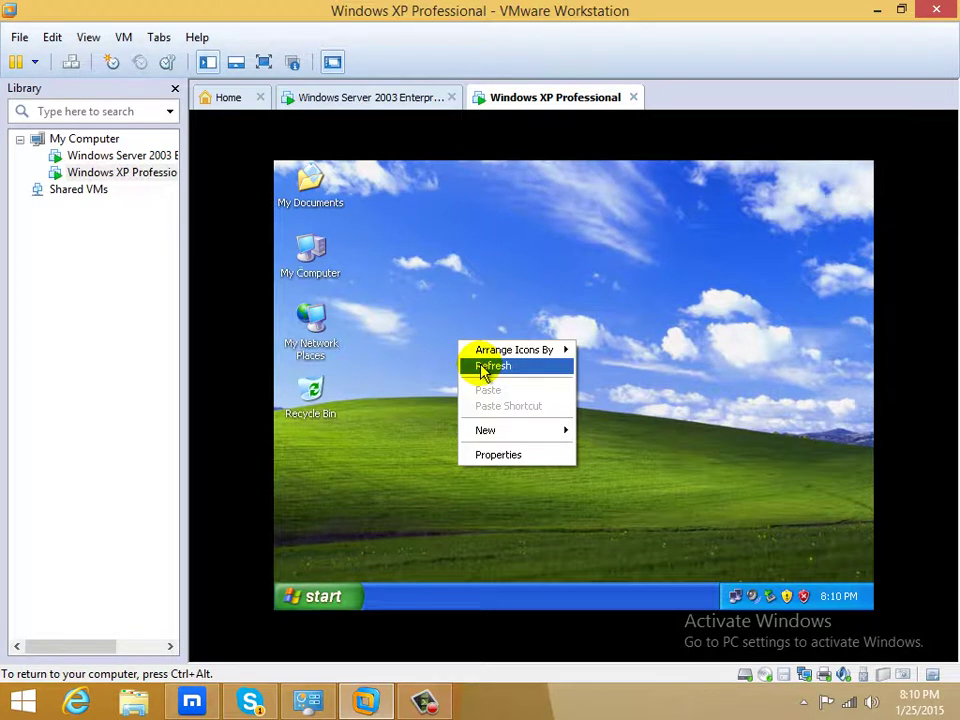
click(484, 368)
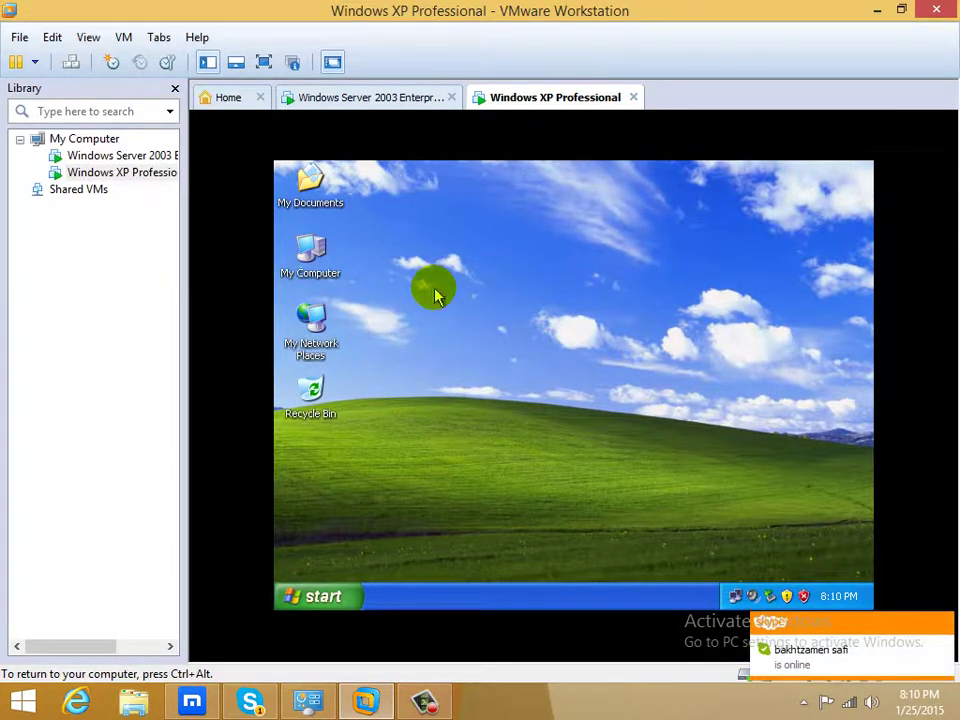
Switch to the Windows Server 2003 virtual machine, view its drives in My Computer and close the window.
key(ctrl+alt)
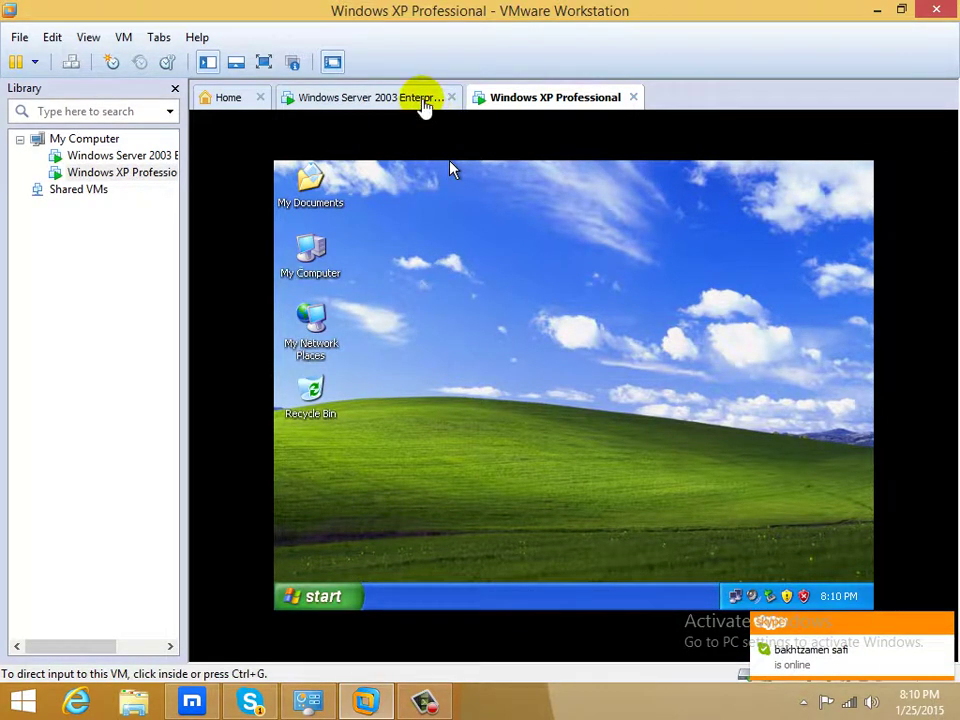
click(423, 104)
click(427, 170)
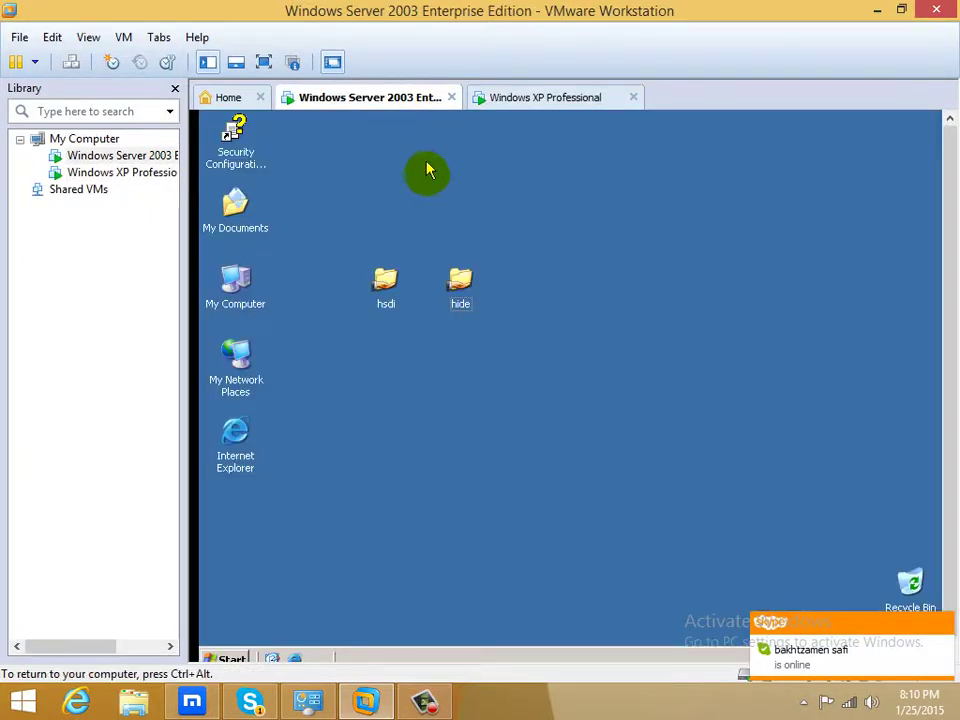
double_click(248, 302)
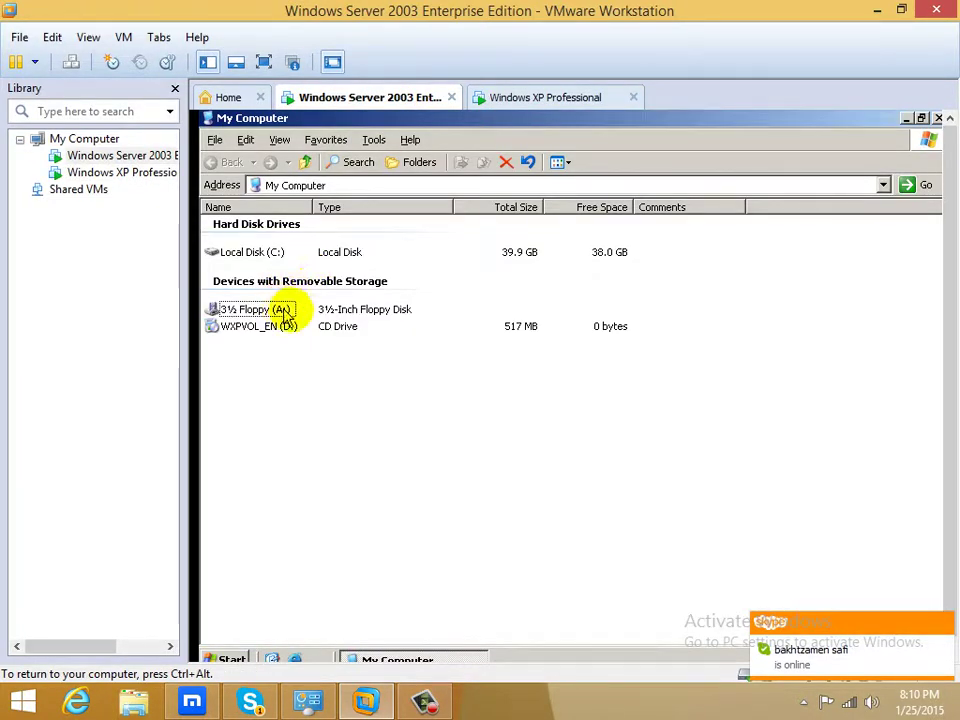
click(938, 118)
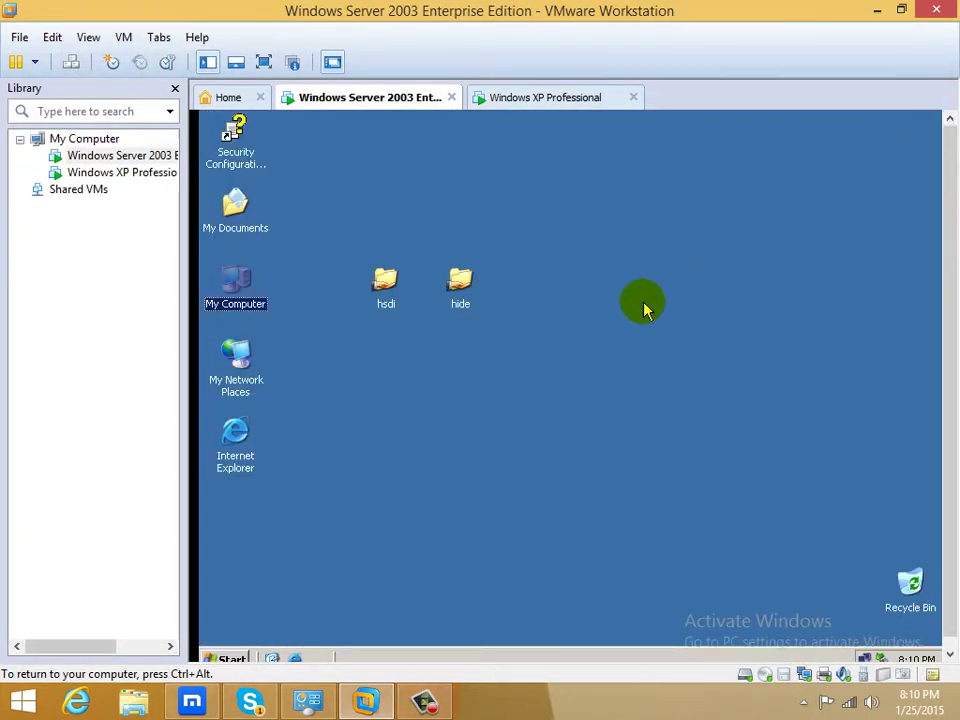
View the local drives in This PC on the host computer and return to the Windows Server 2003 virtual machine.
click(875, 10)
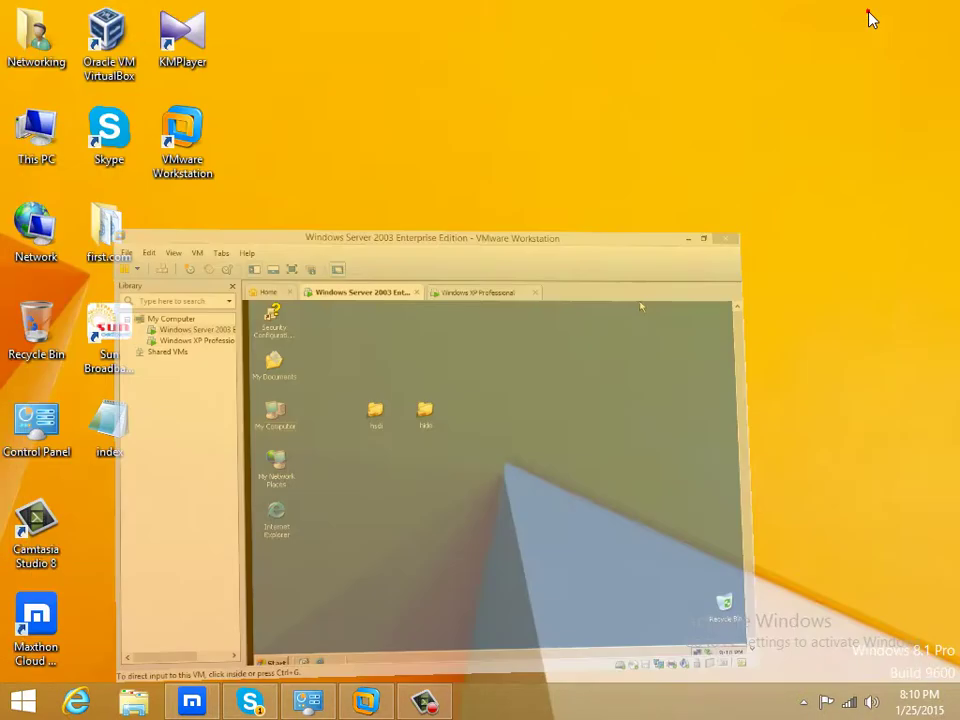
double_click(35, 115)
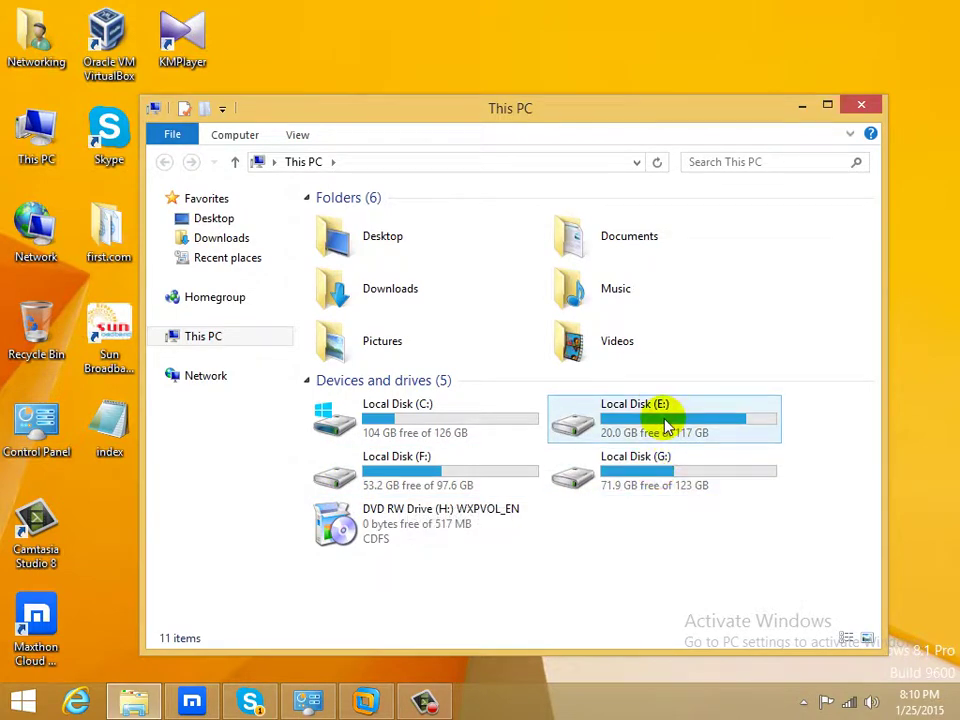
click(367, 703)
click(384, 615)
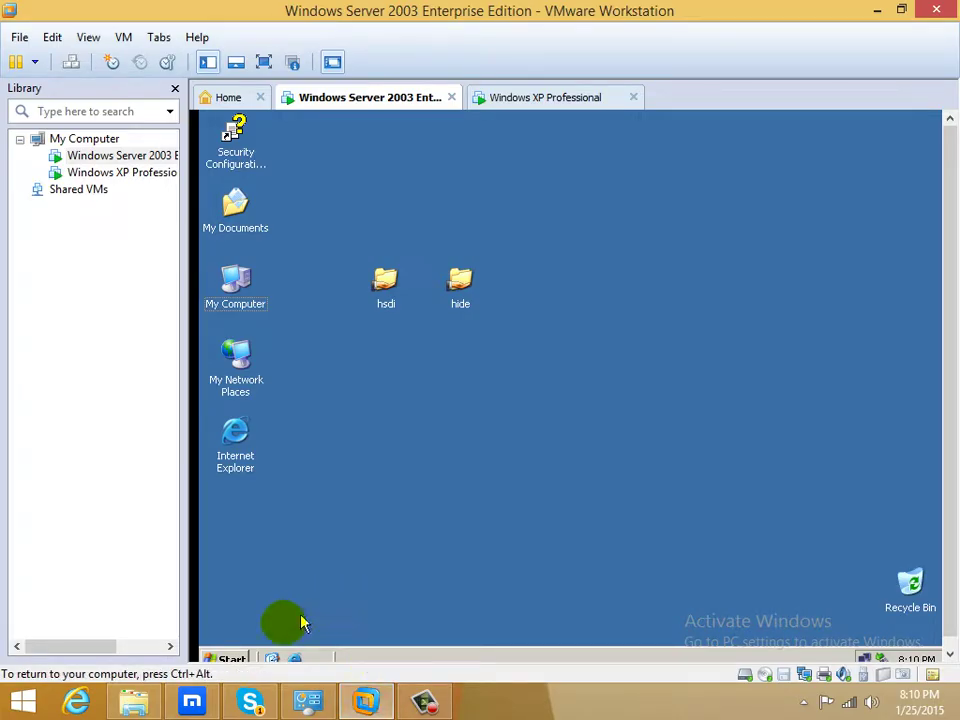
click(232, 657)
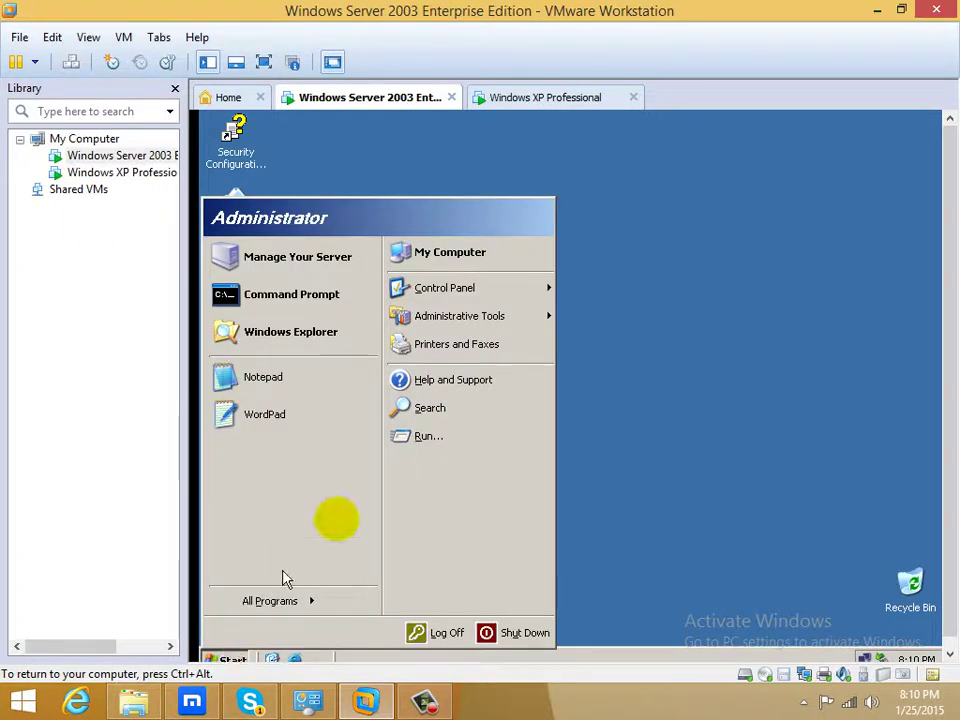
click(455, 442)
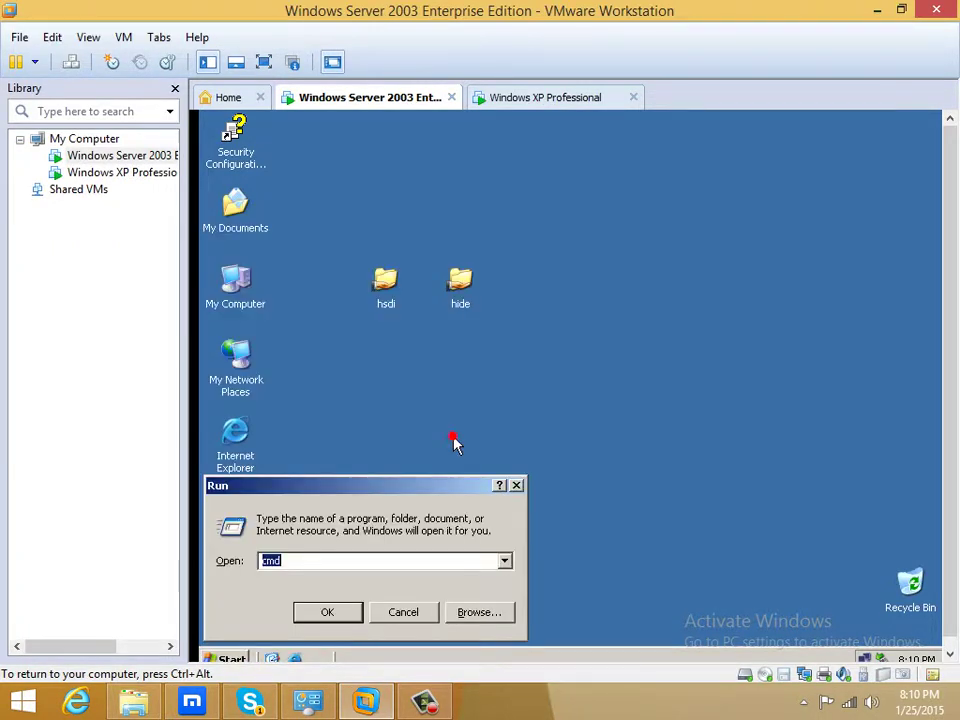
text(\\192.168.0)
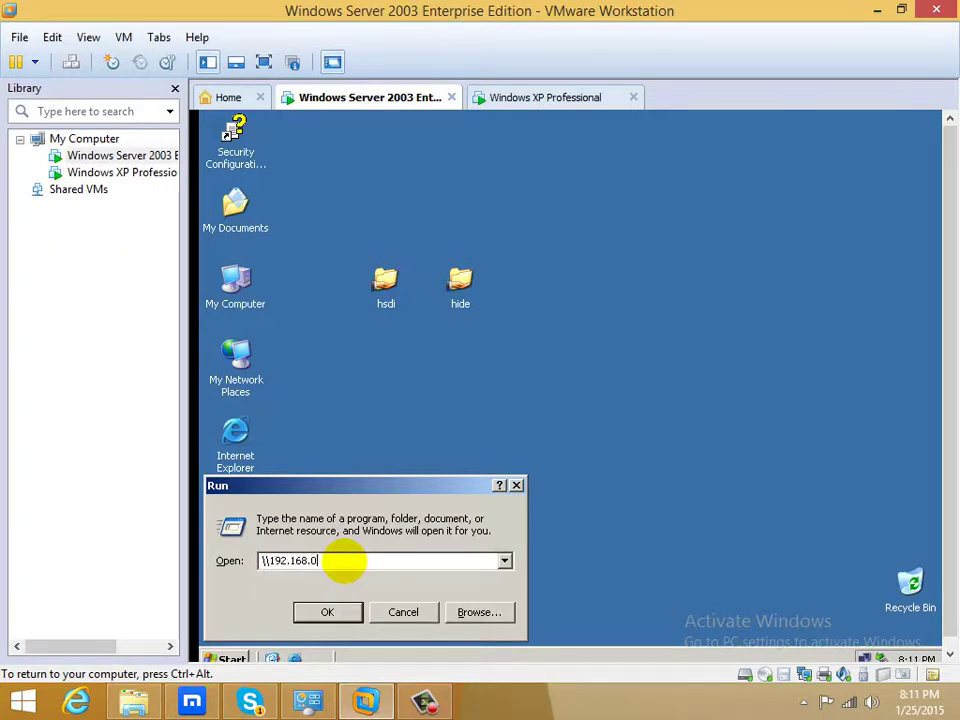
text(.1\)
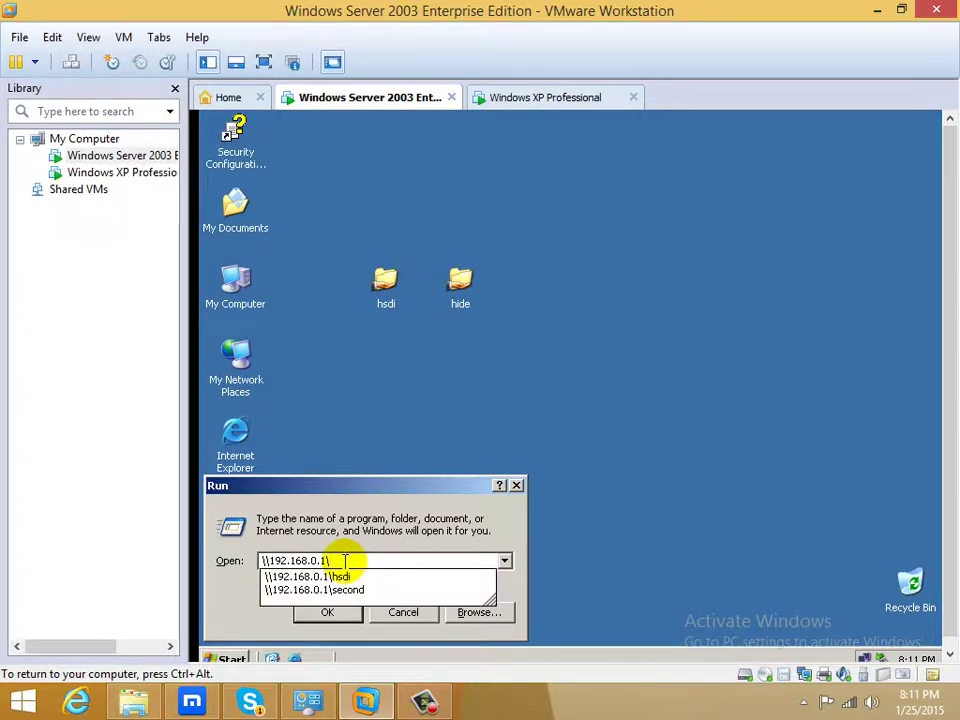
text(d$)
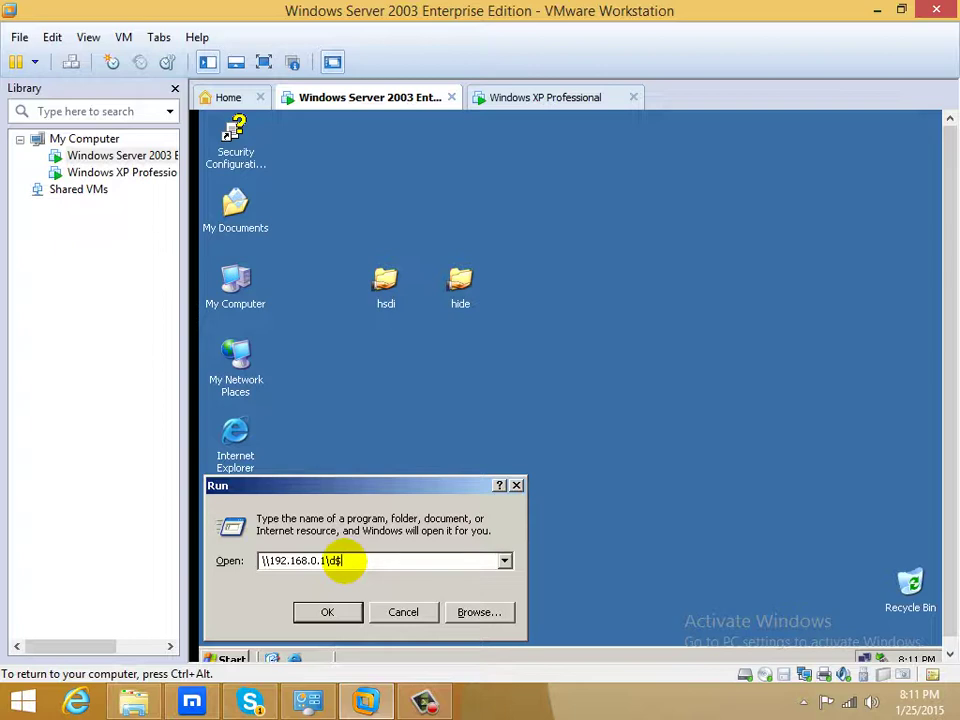
click(404, 614)
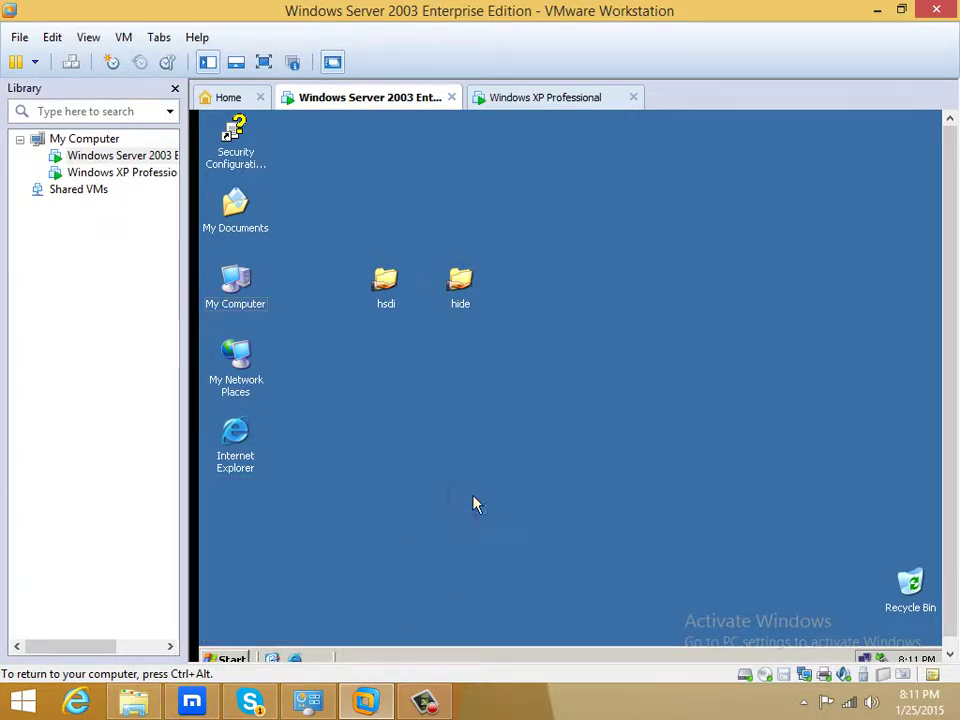
click(499, 481)
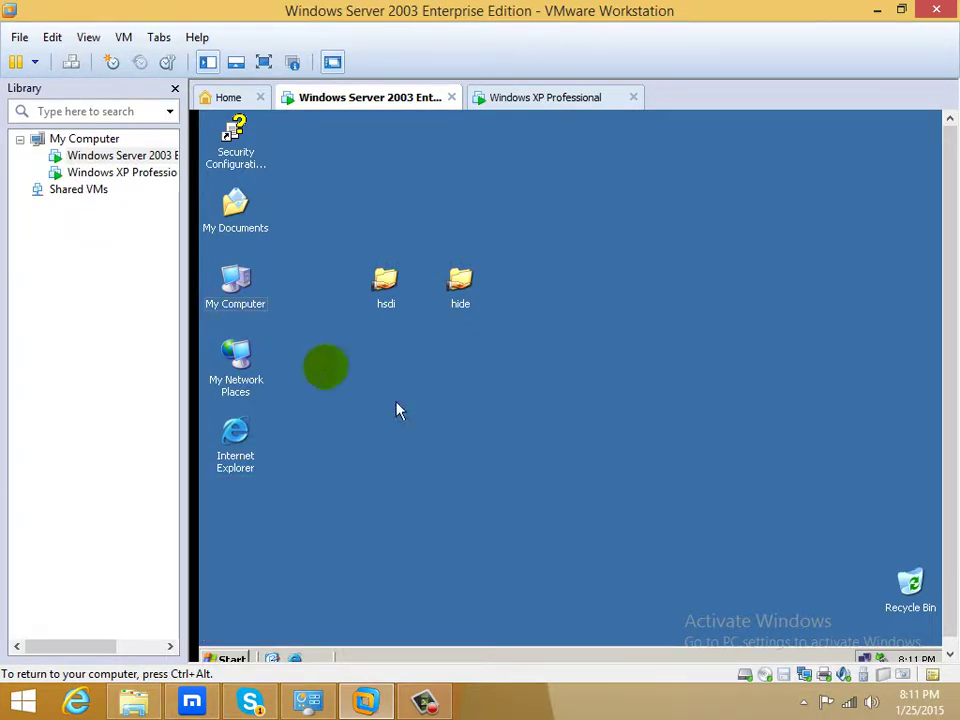
Open Computer Management on the server, view the Shared Folders node under System Tools, and close the console.
right_click(244, 276)
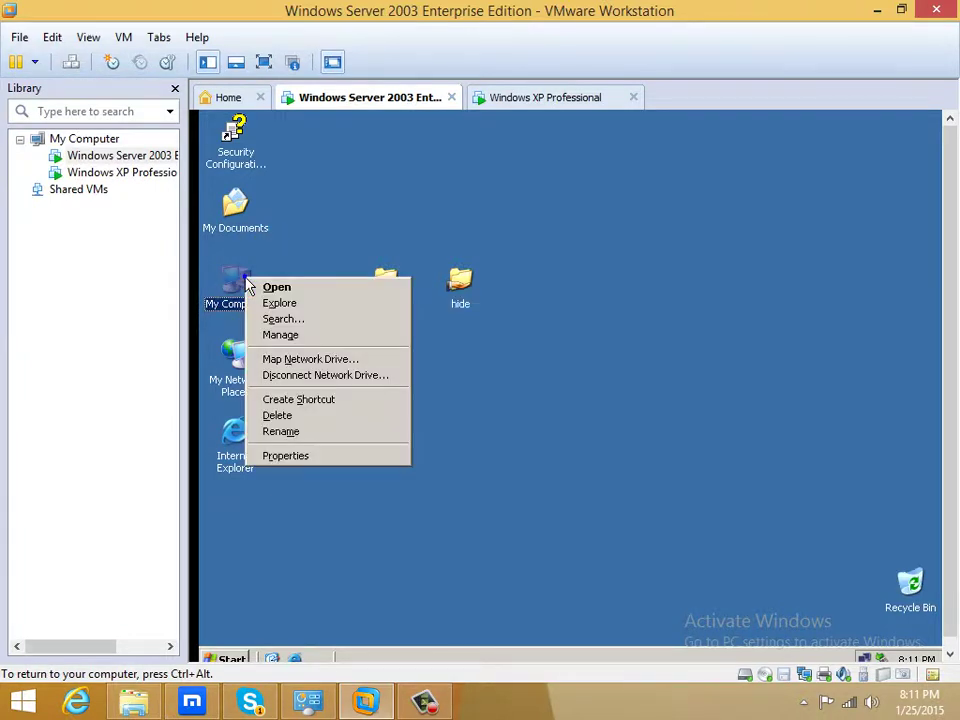
click(302, 338)
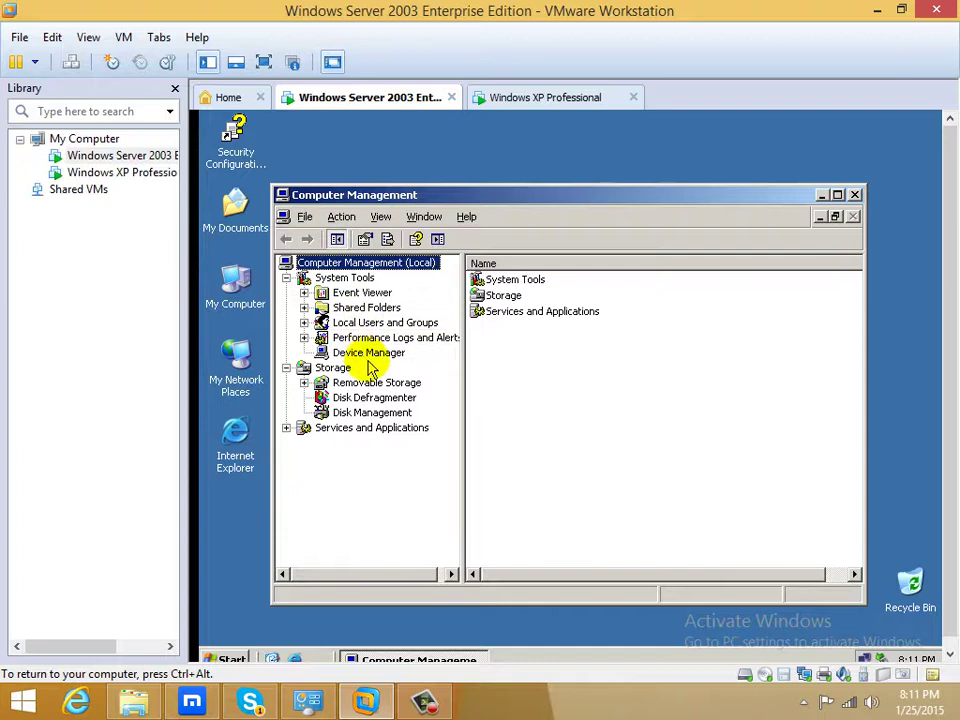
click(356, 309)
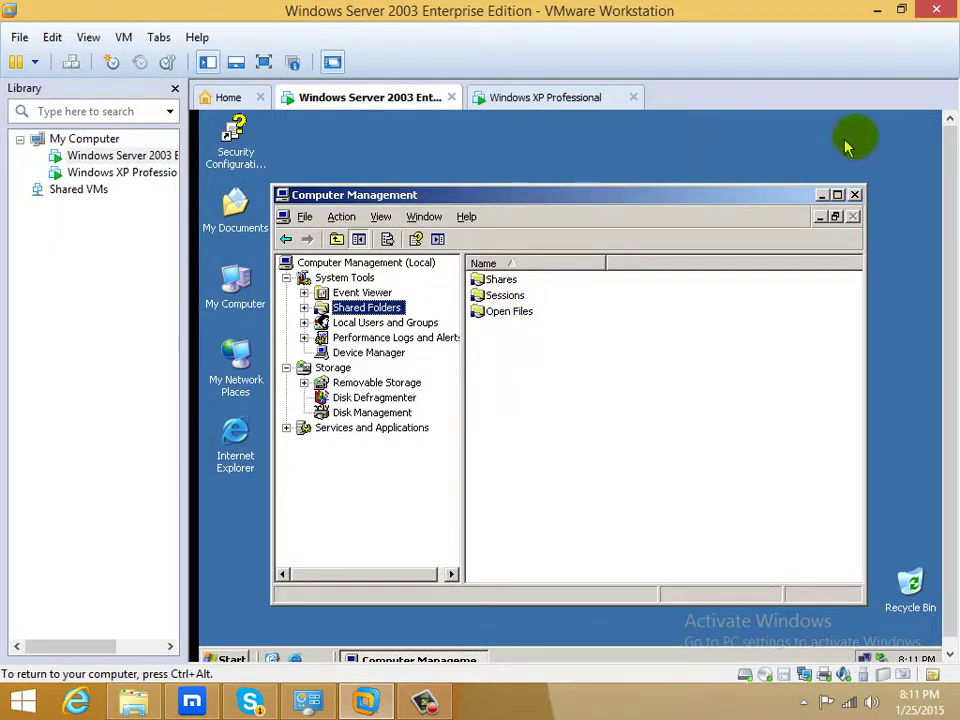
click(854, 194)
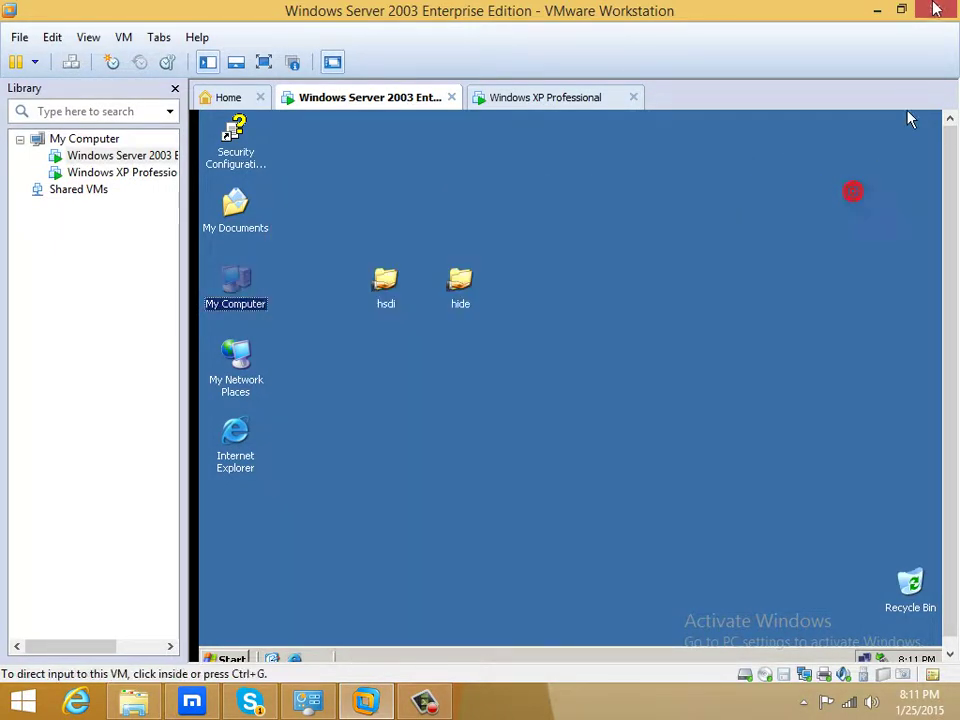
Open Computer Management on the host computer, view the Shares list under Shared Folders, and close the console.
click(880, 10)
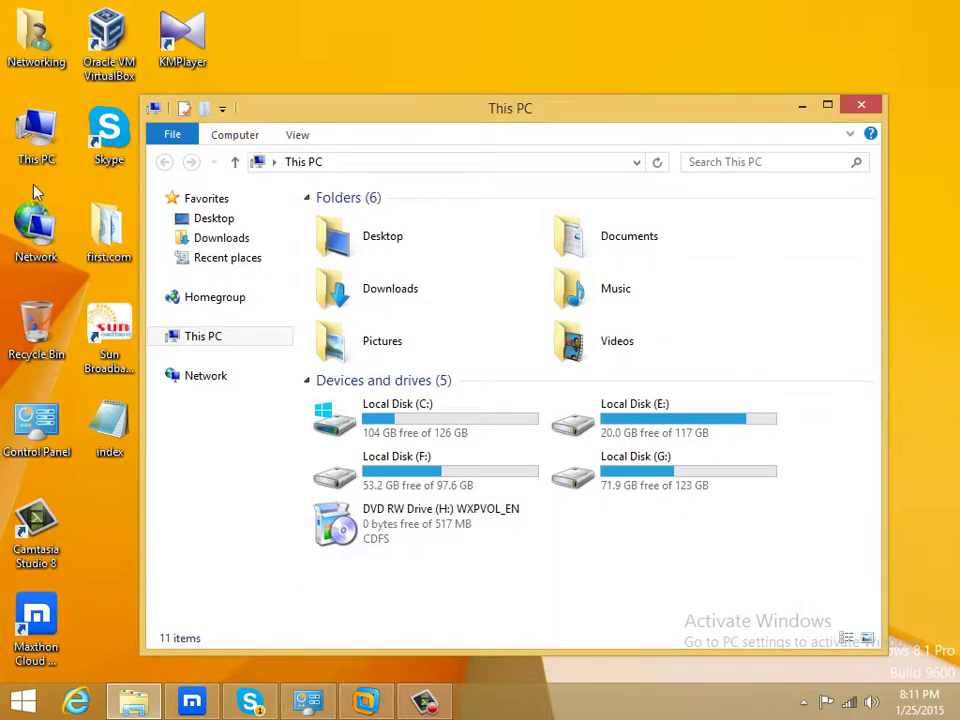
right_click(52, 138)
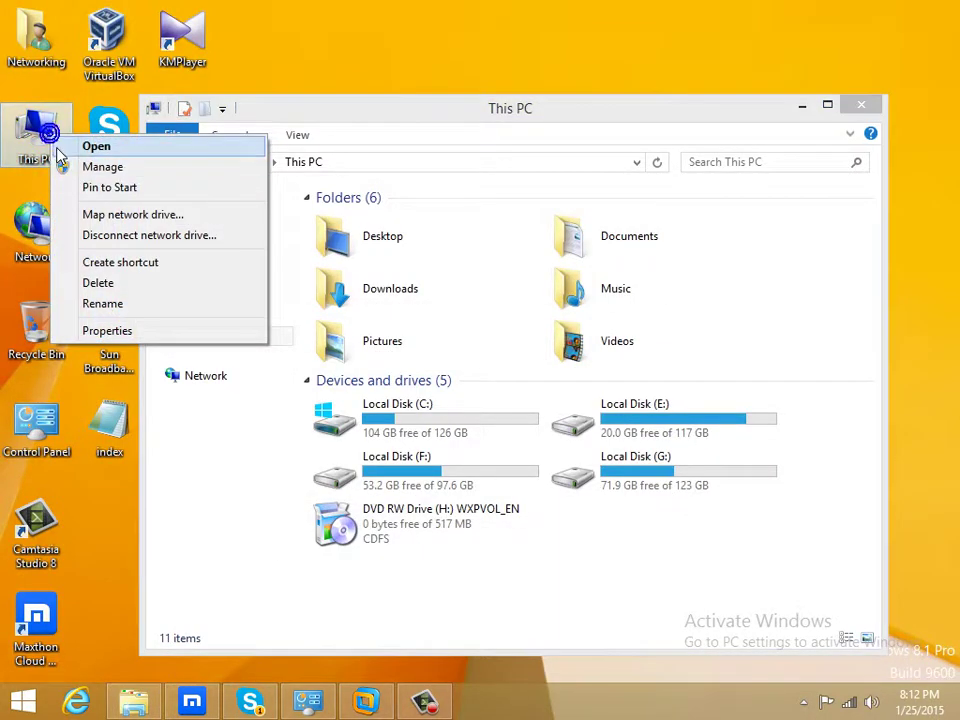
click(82, 170)
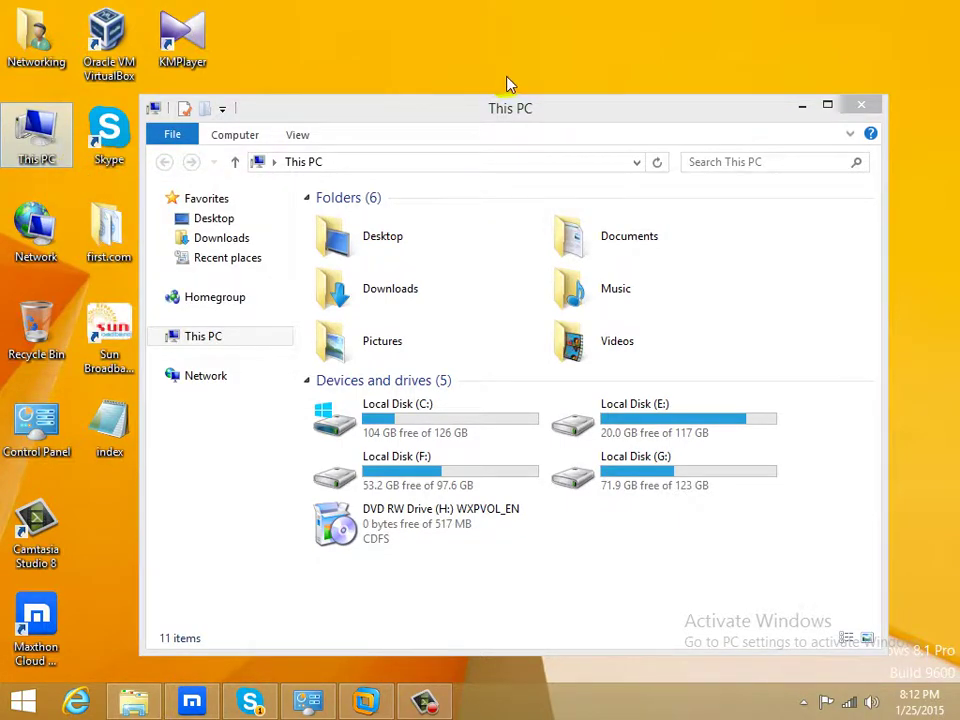
click(802, 105)
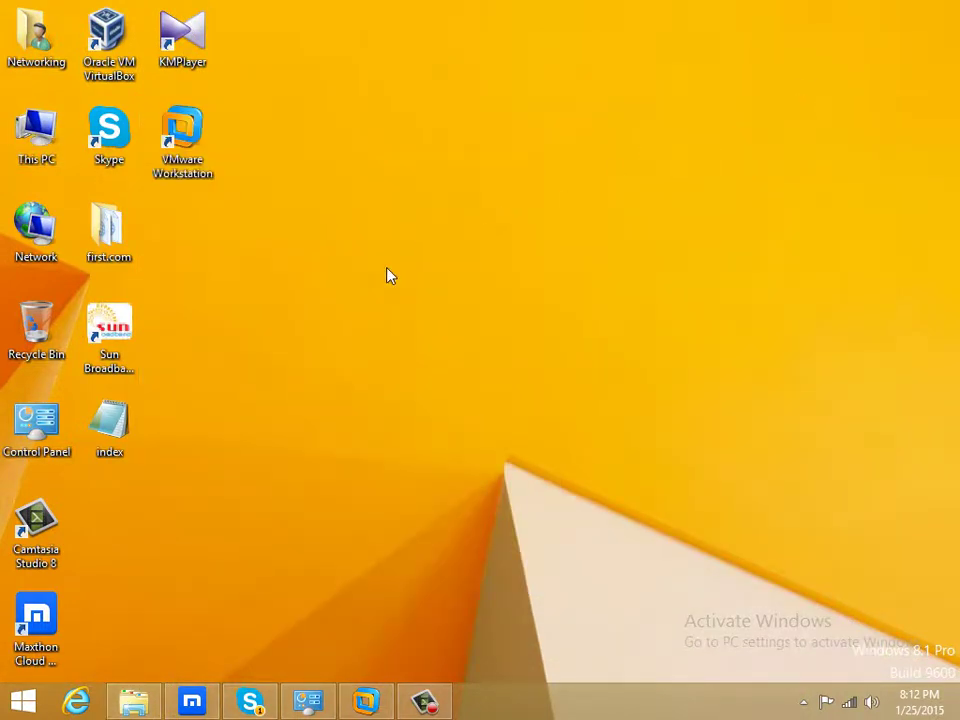
right_click(756, 318)
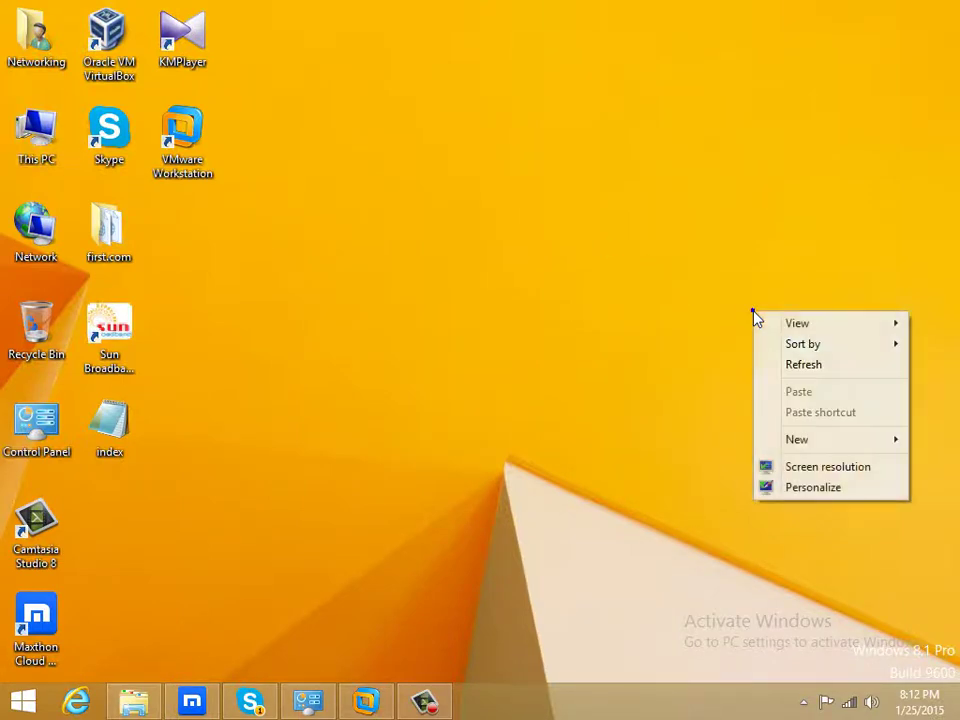
click(797, 365)
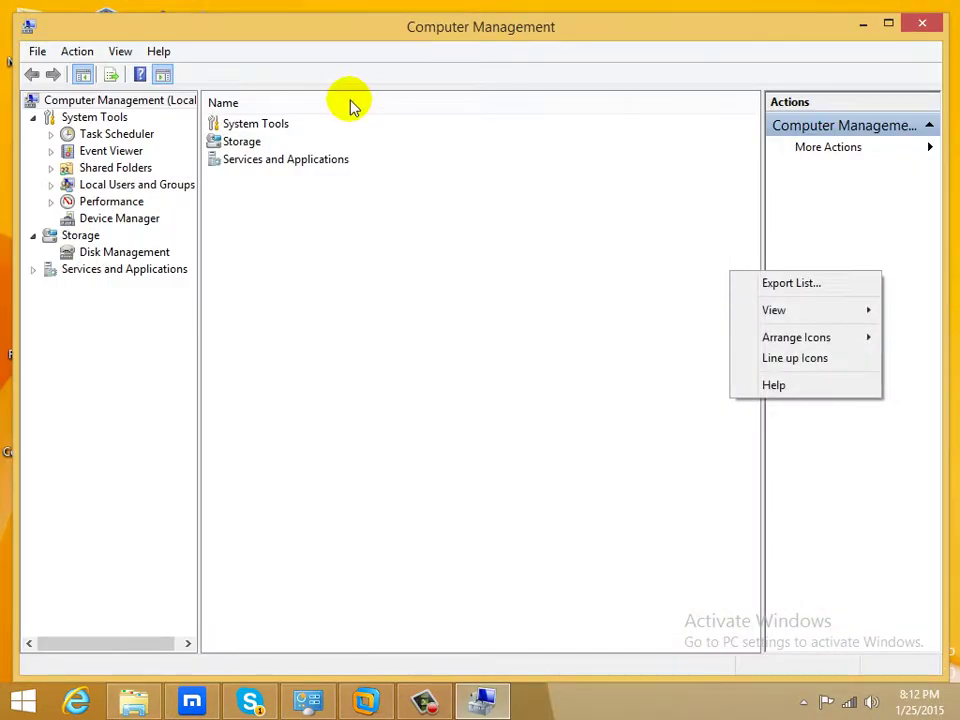
click(112, 168)
click(112, 167)
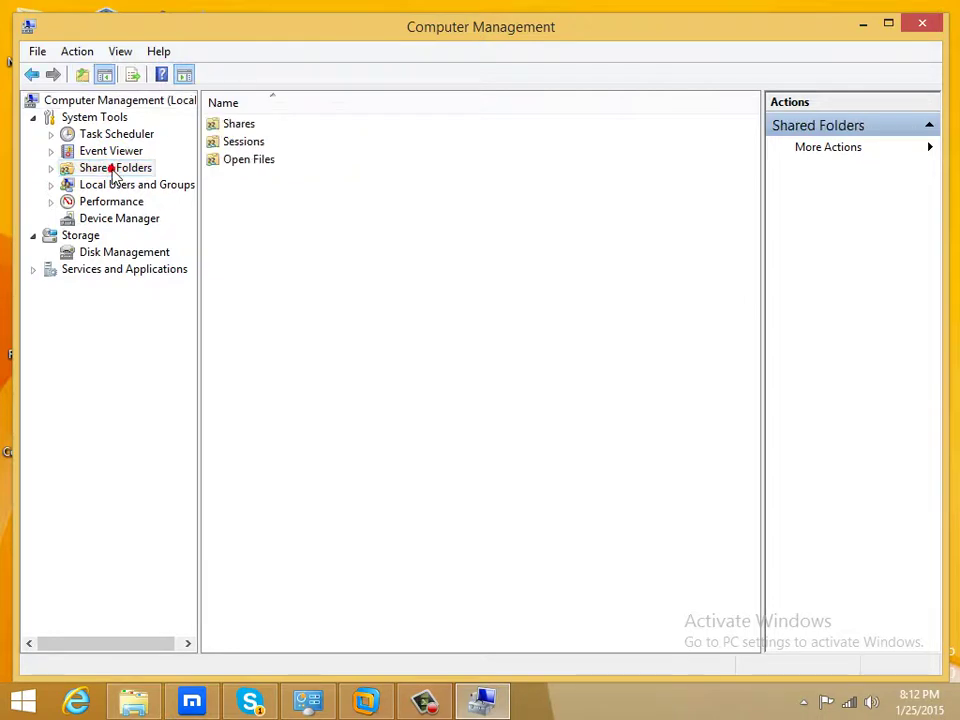
double_click(238, 125)
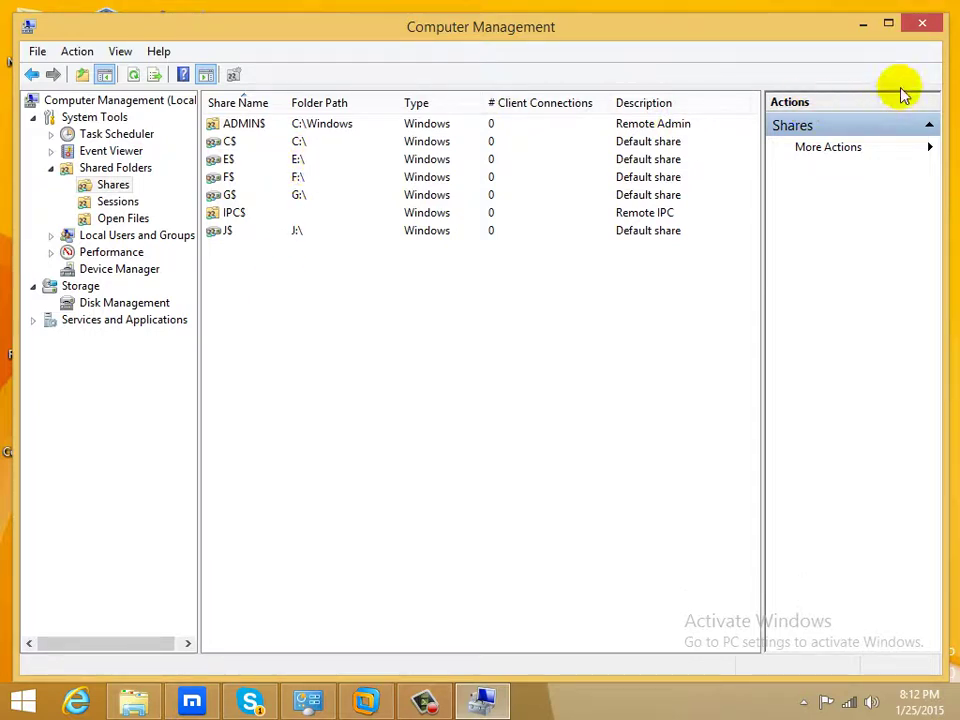
click(921, 26)
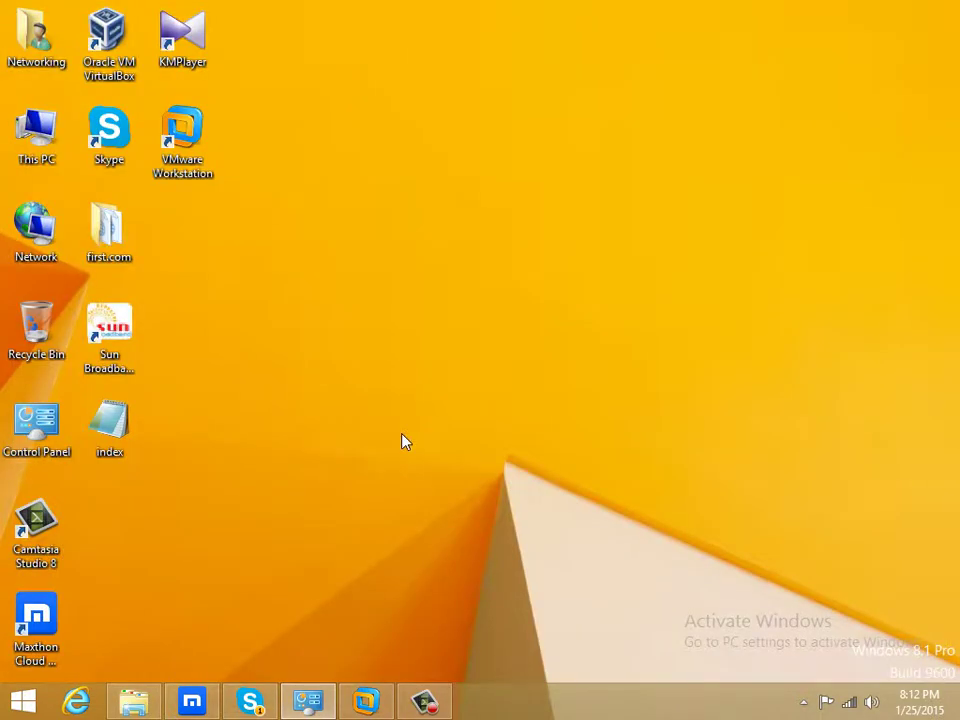
click(191, 700)
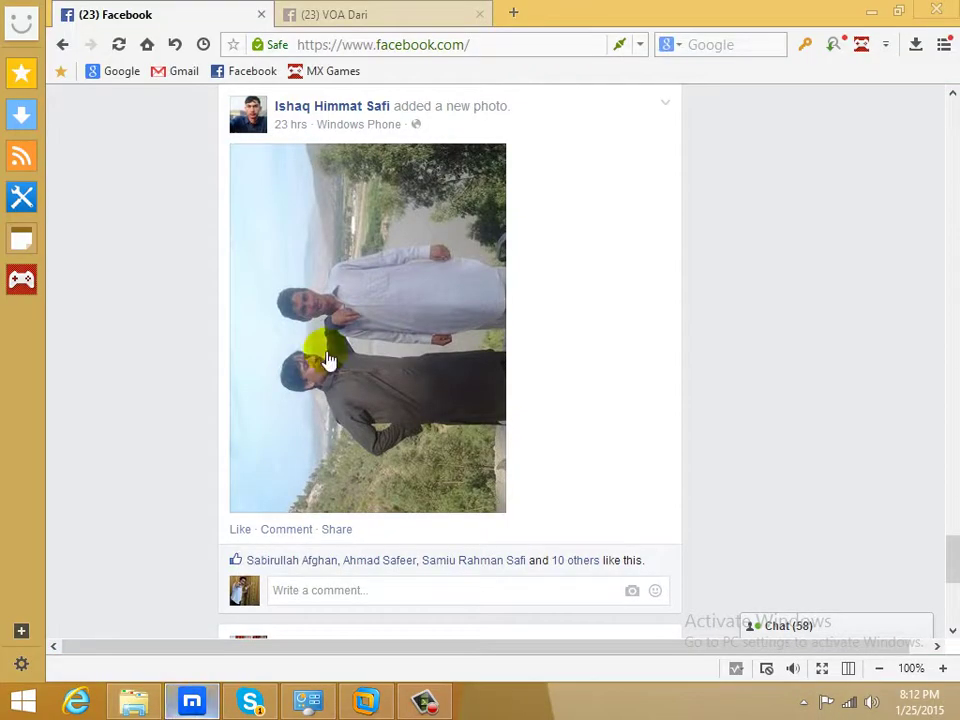
click(868, 10)
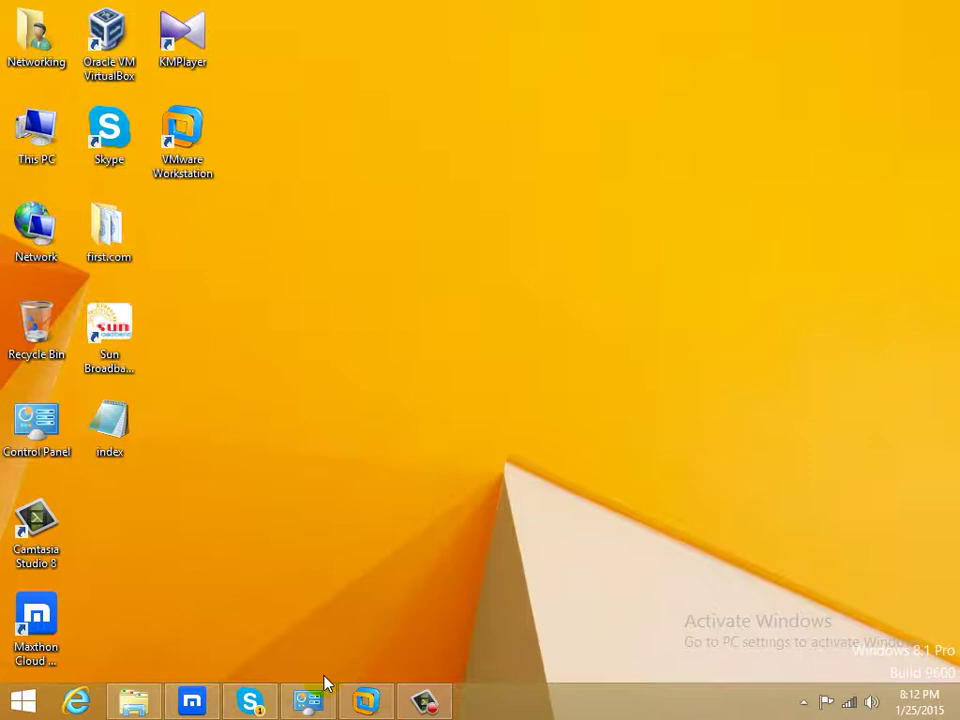
right_click(388, 412)
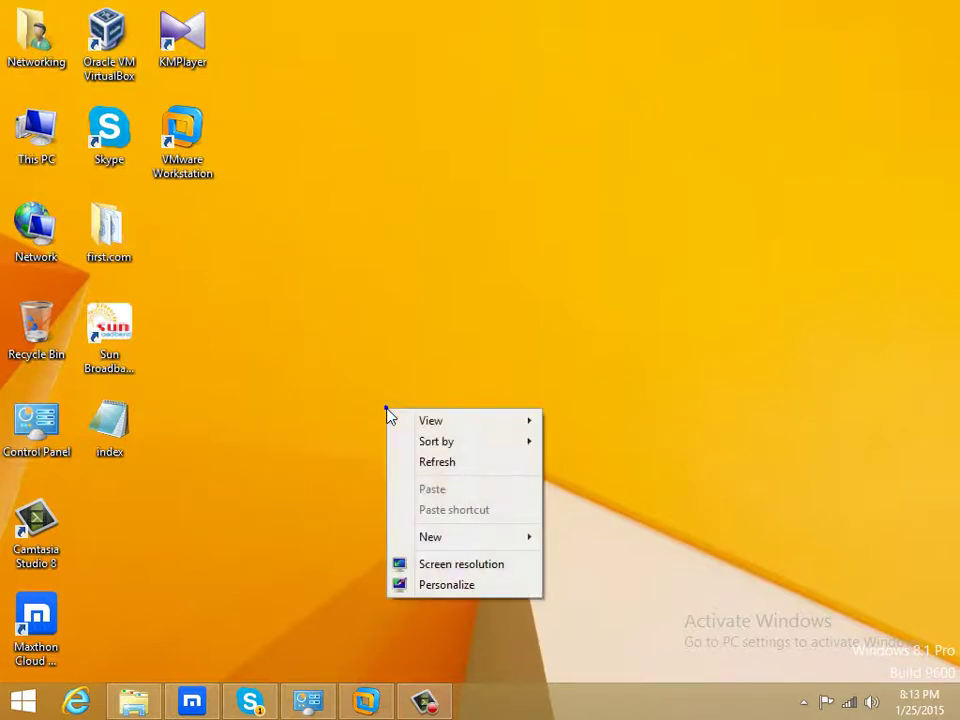
click(430, 462)
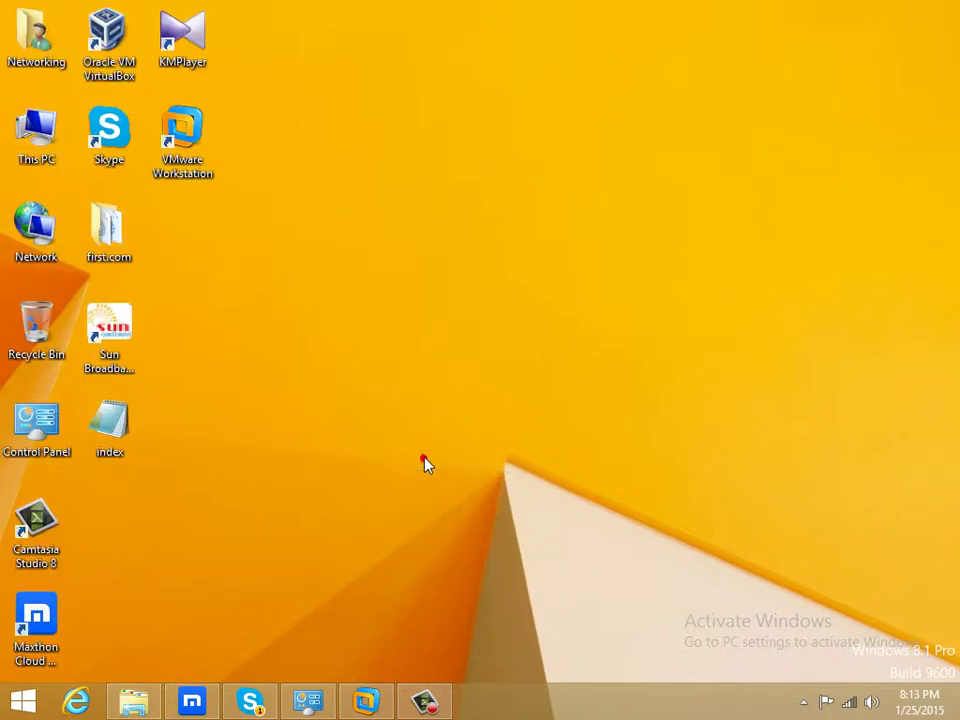
click(422, 708)
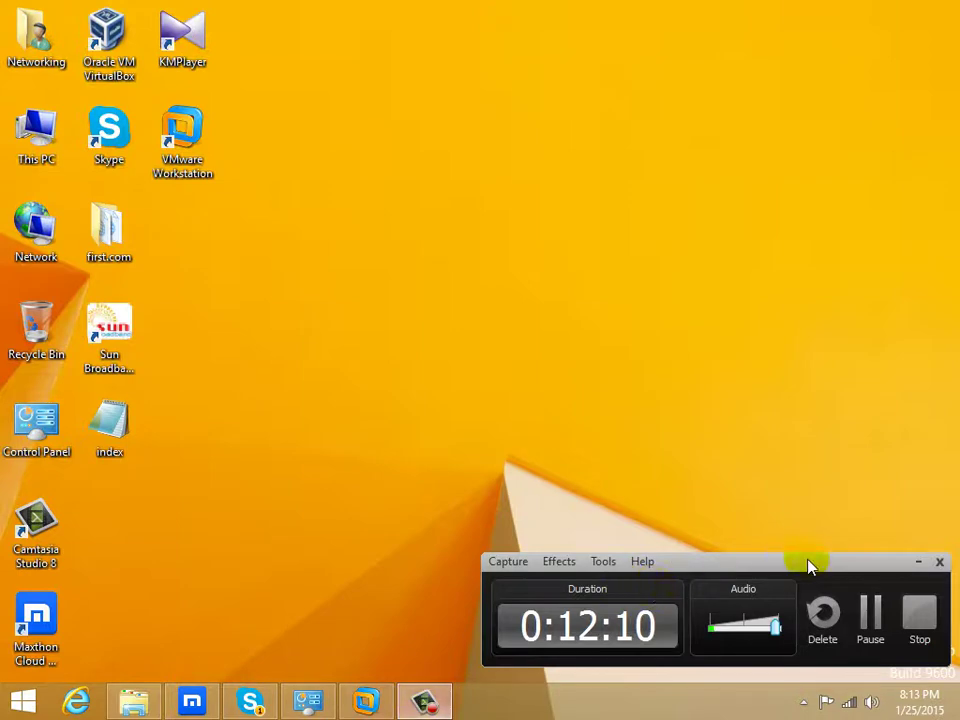
click(870, 622)
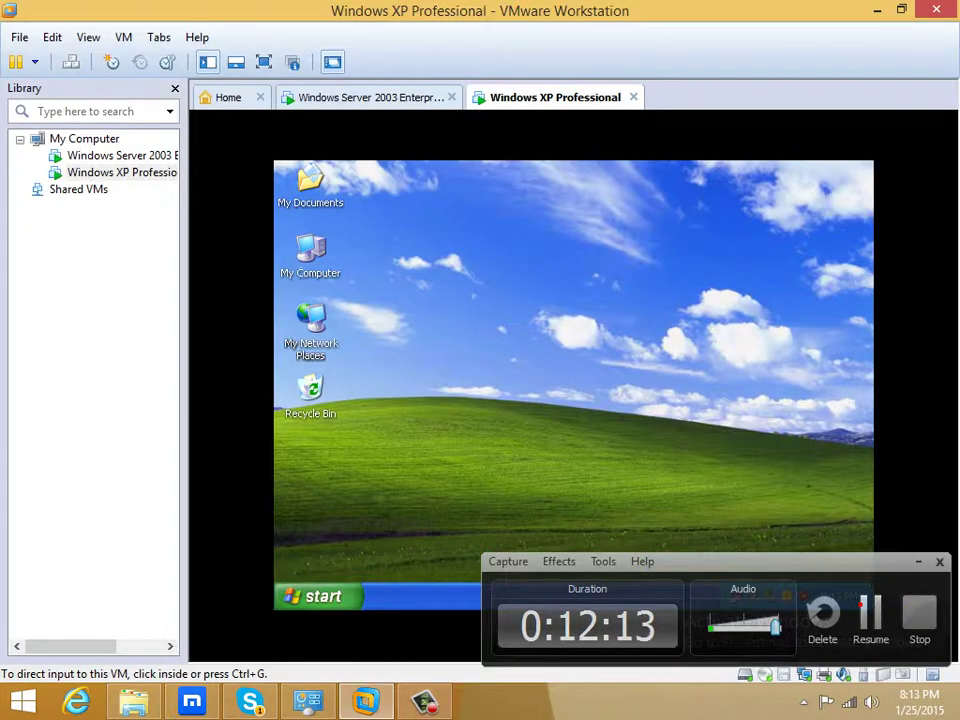
click(866, 614)
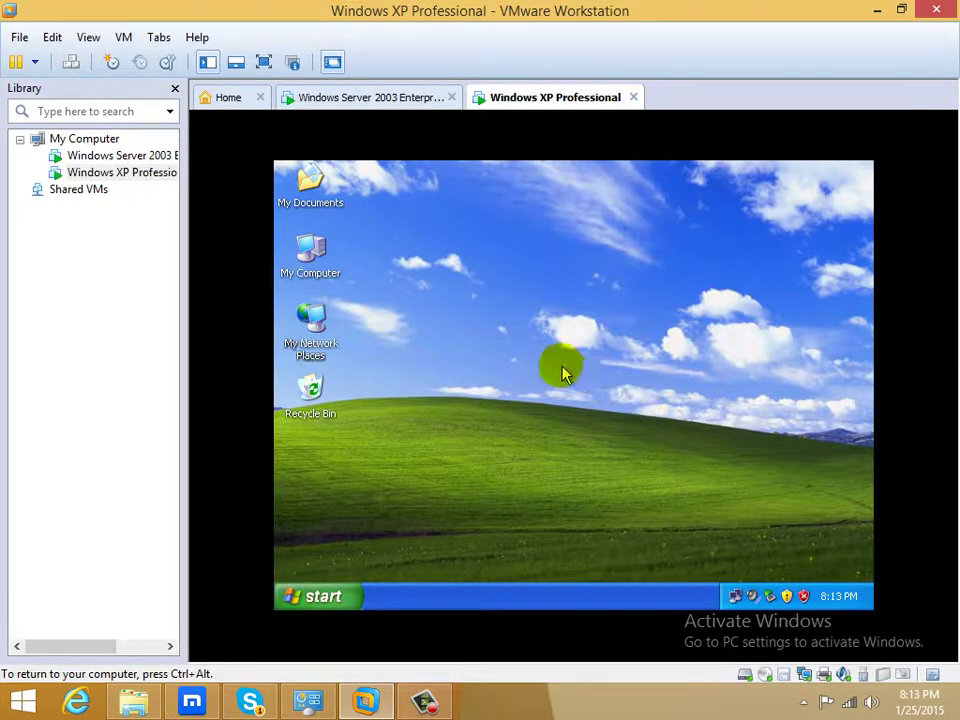
Empty the Recycle Bin on the Windows XP virtual machine.
right_click(312, 398)
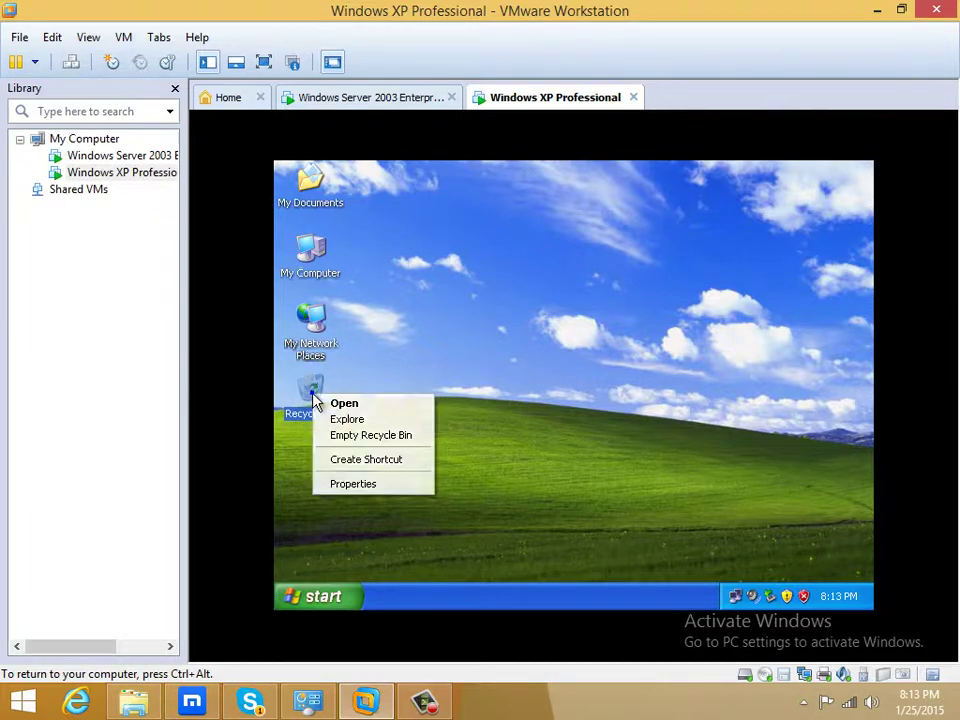
click(363, 438)
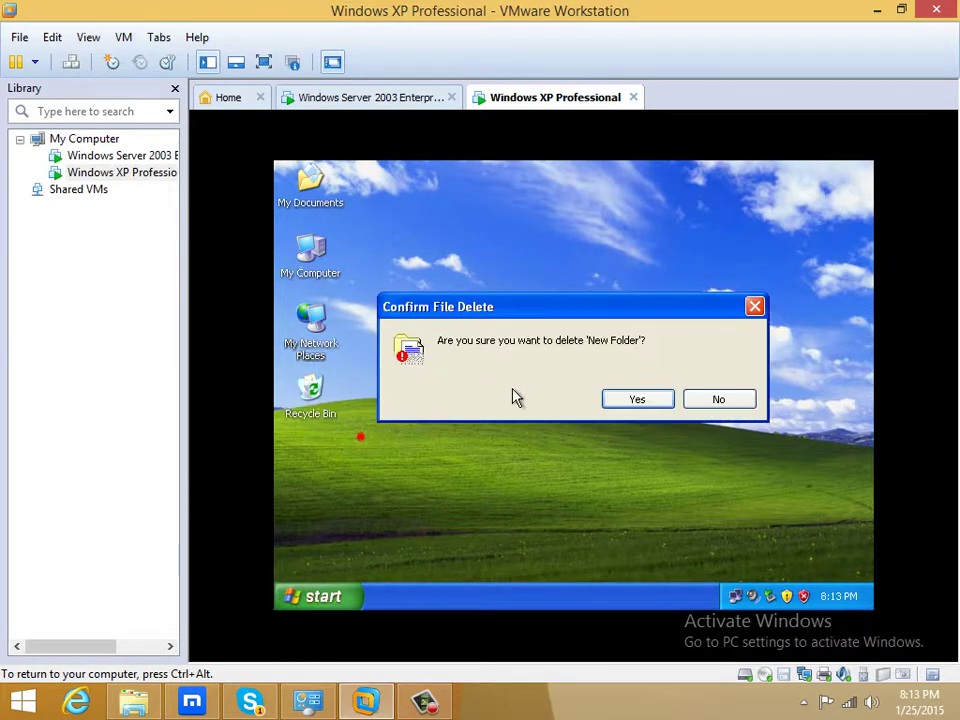
click(620, 401)
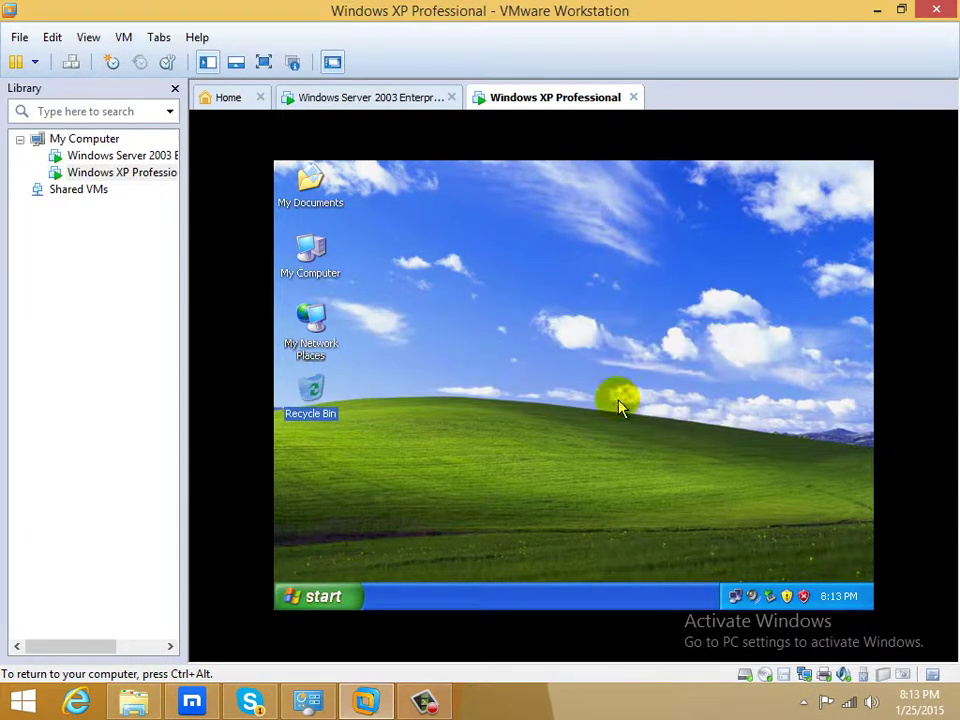
Create a new folder named xp on the Windows XP desktop.
right_click(483, 304)
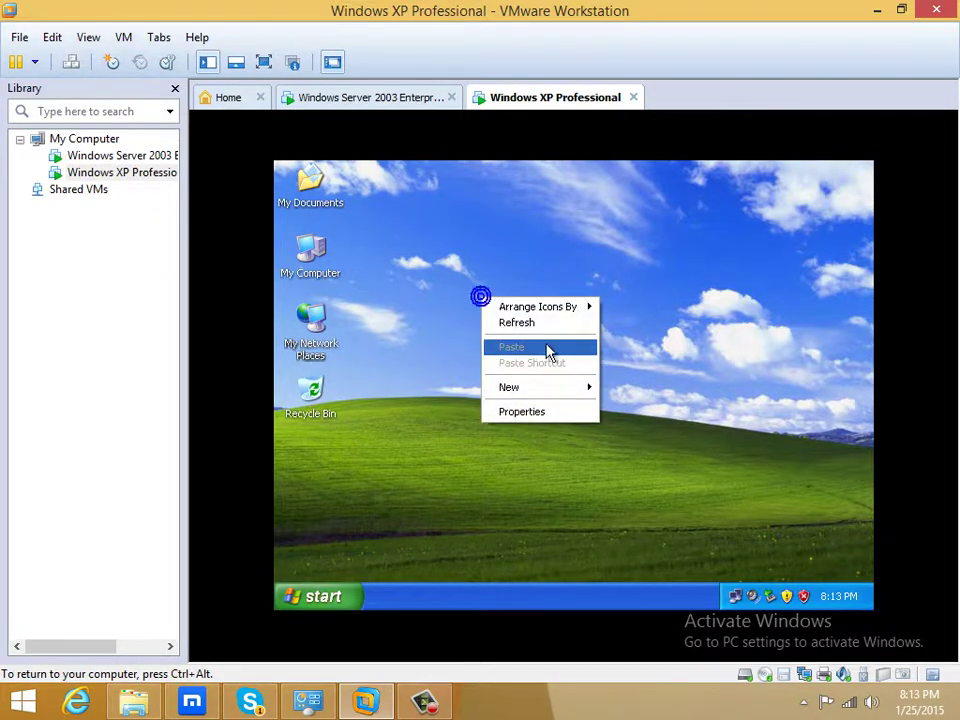
click(568, 391)
click(617, 390)
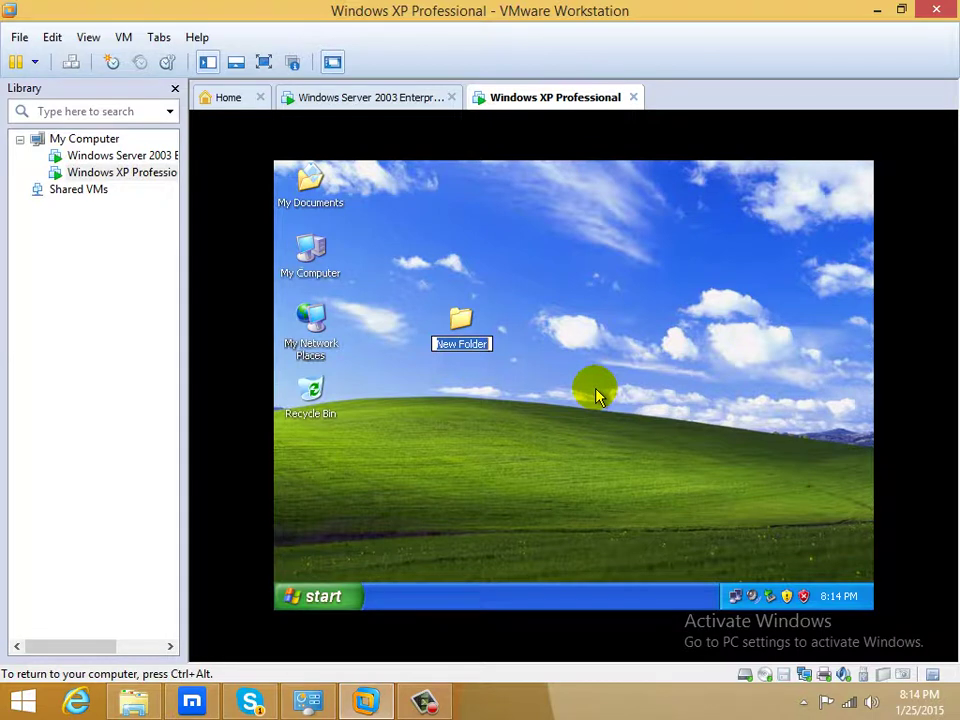
text(xp)
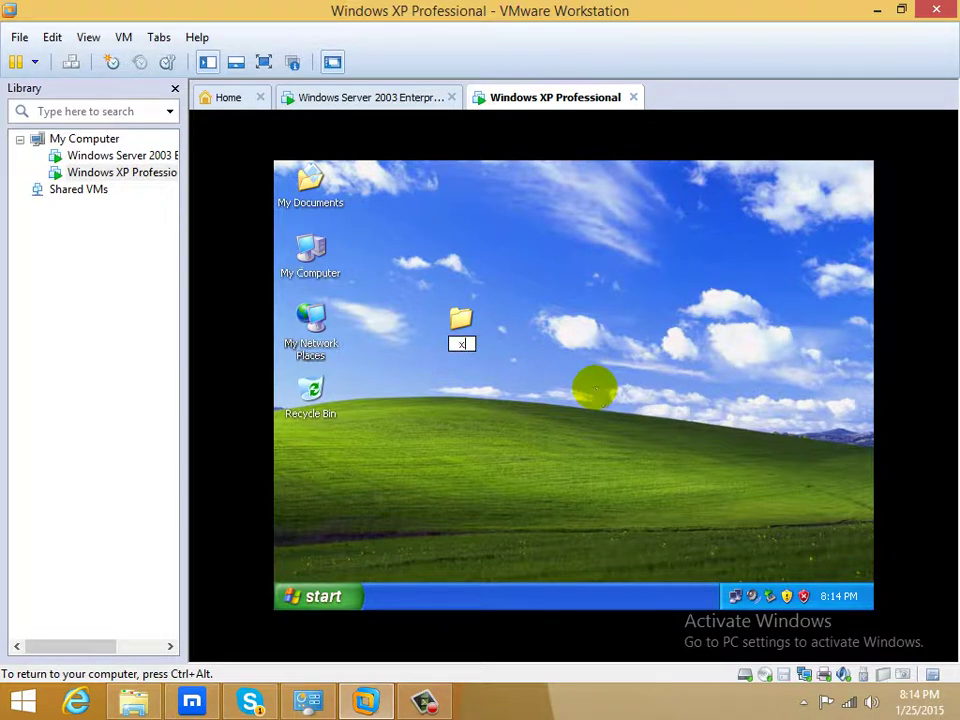
click(485, 373)
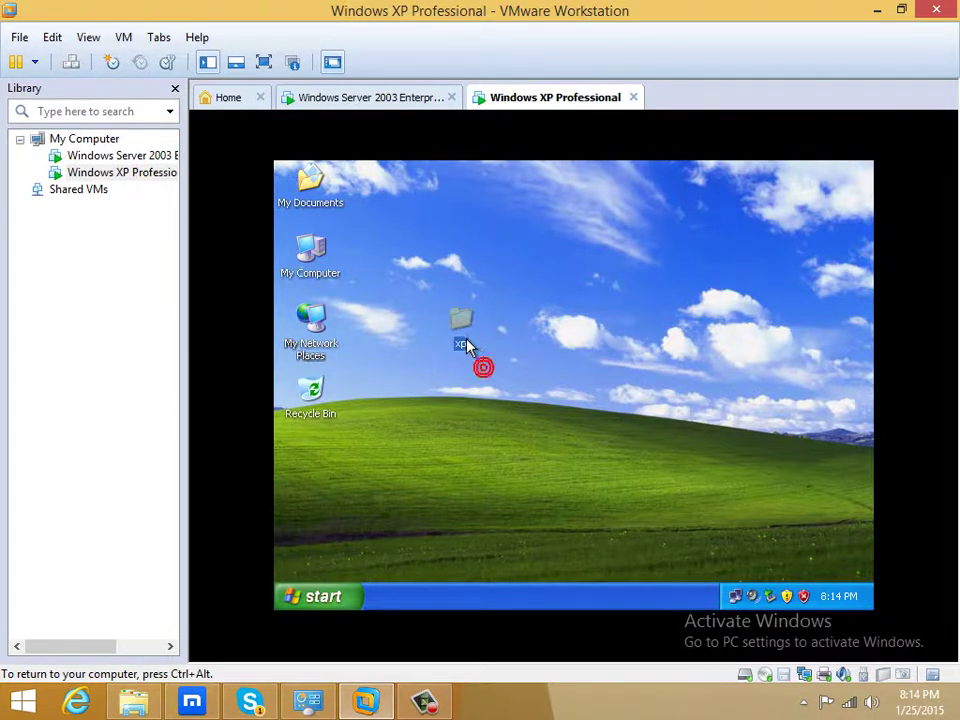
Open the xp folder's sharing settings and start the Network Setup Wizard.
right_click(461, 323)
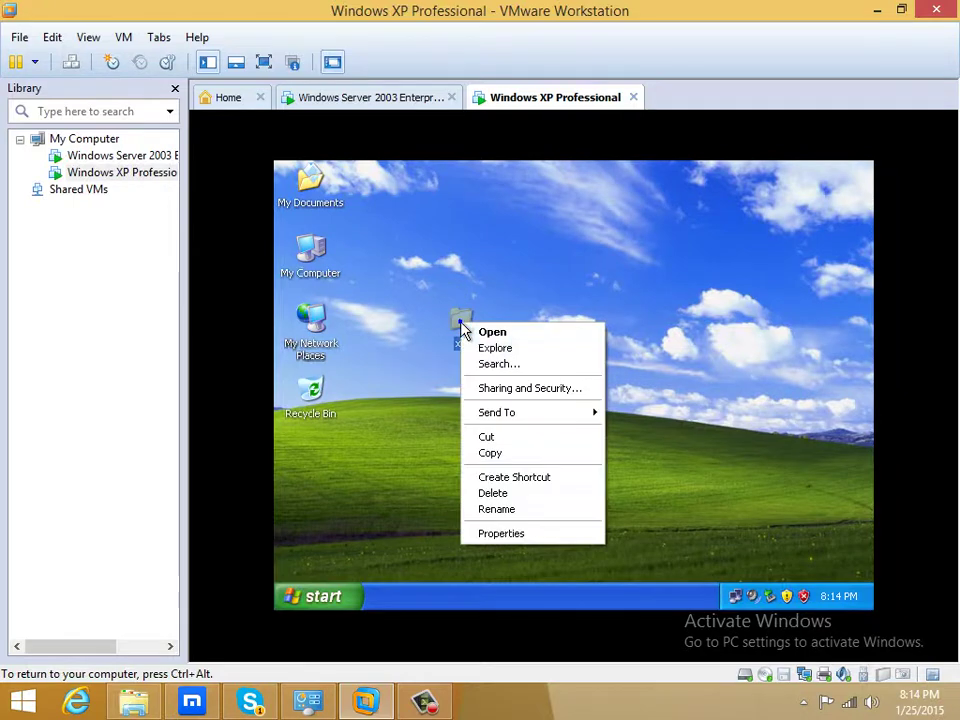
click(505, 390)
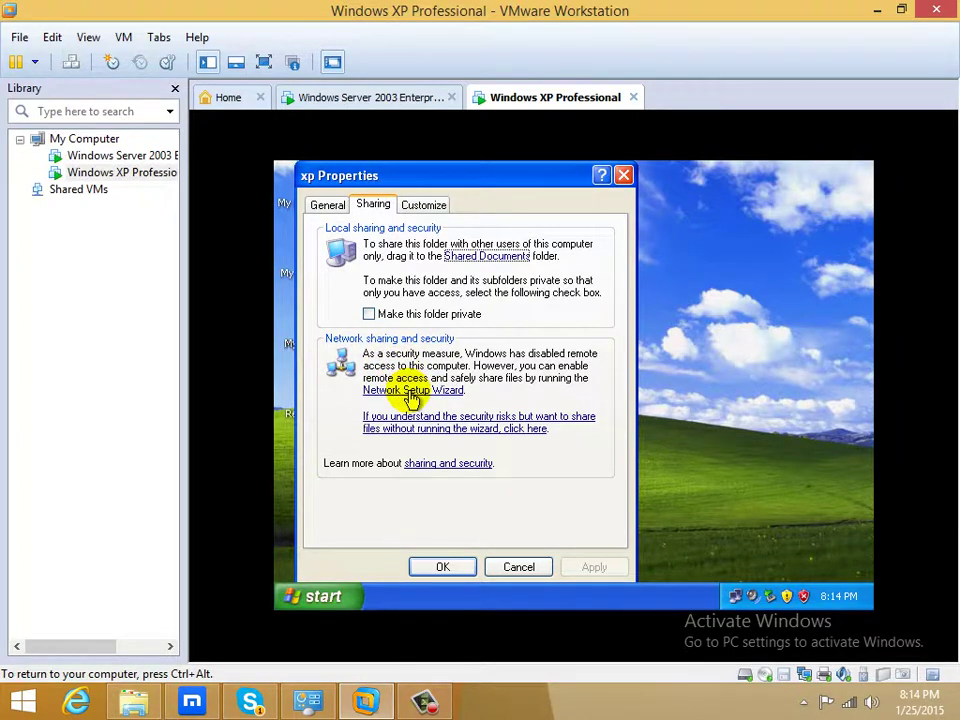
click(408, 391)
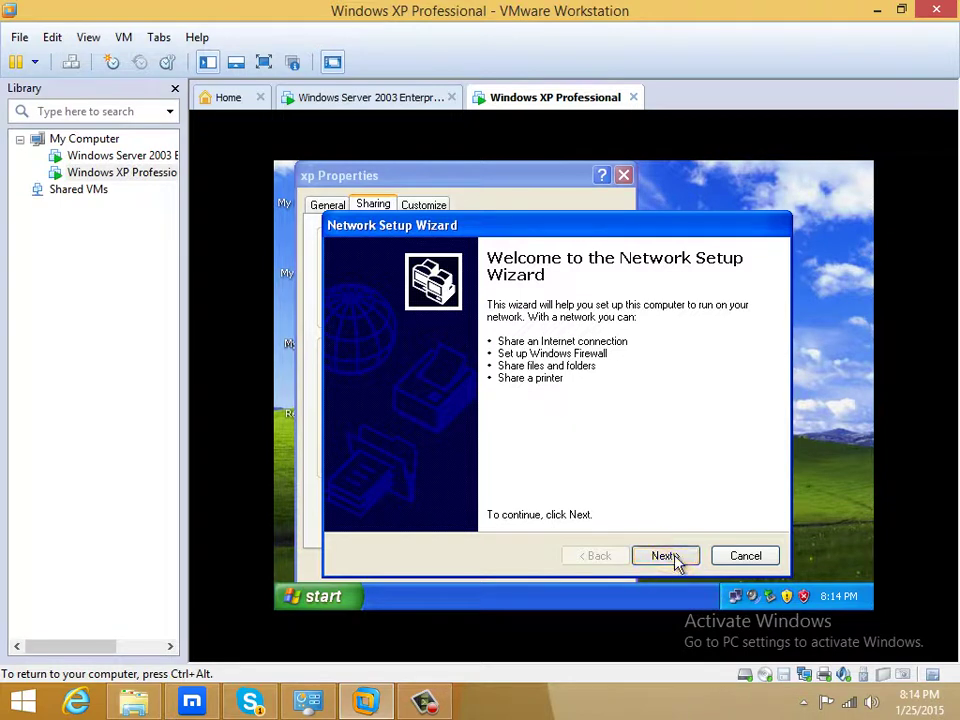
Apply network settings with a residential gateway connection, computer name CLIENT, workgroup MSHOME and file and printer sharing turned on, and dismiss the antivirus notification.
click(676, 560)
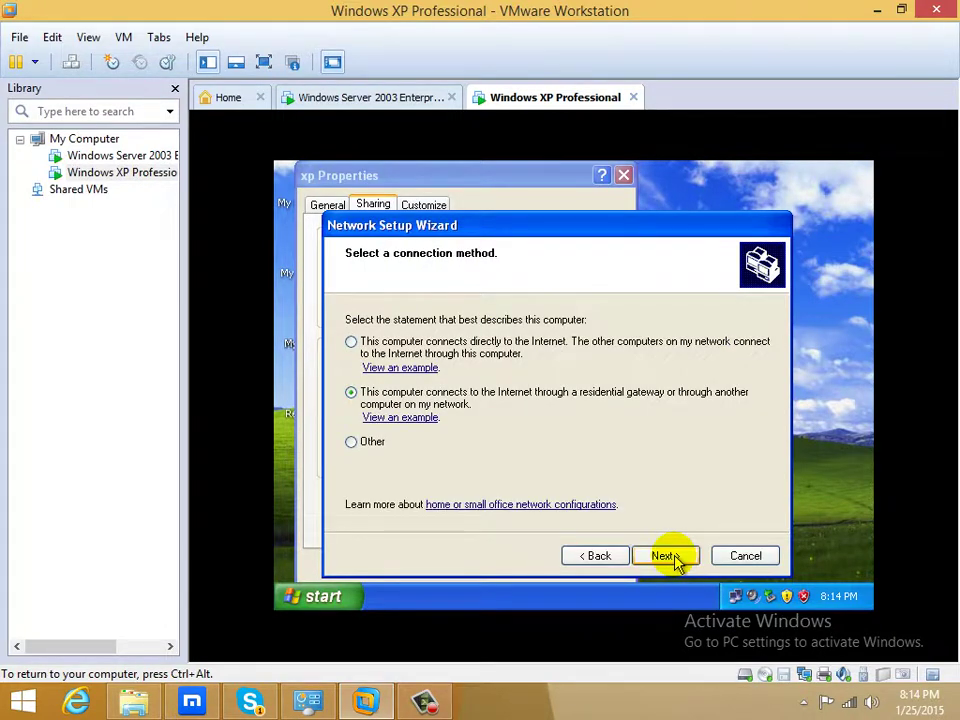
click(675, 557)
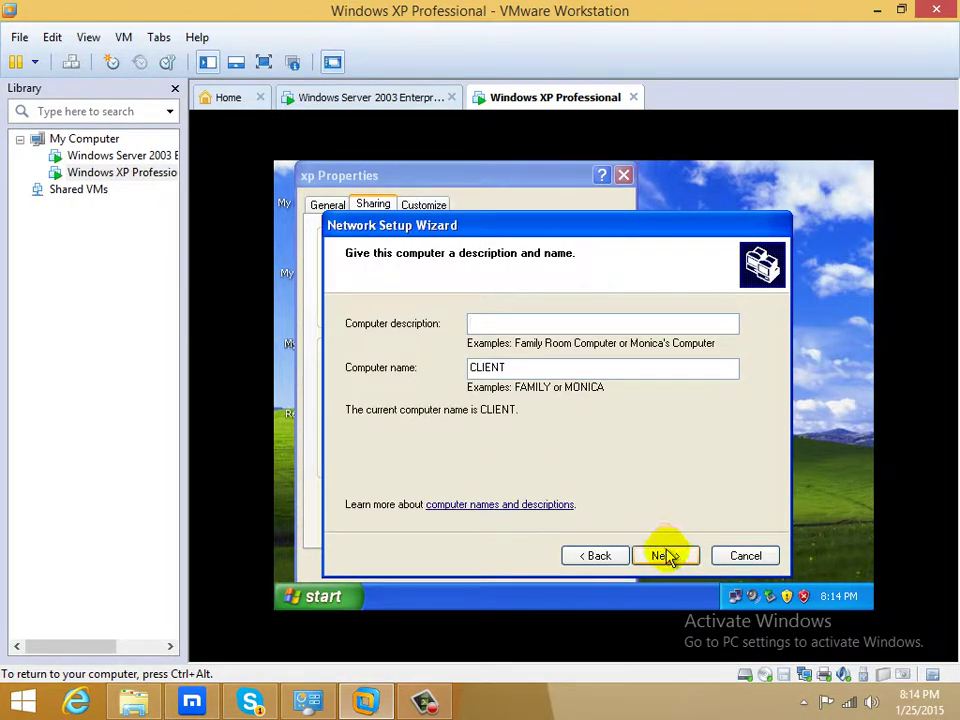
click(668, 557)
click(668, 557)
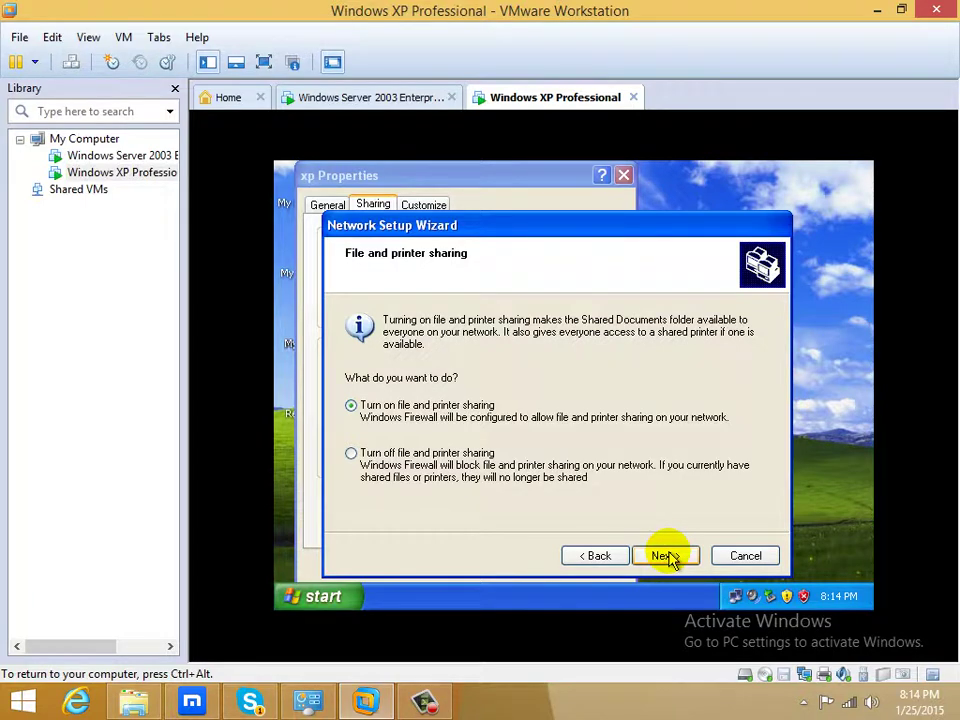
click(668, 557)
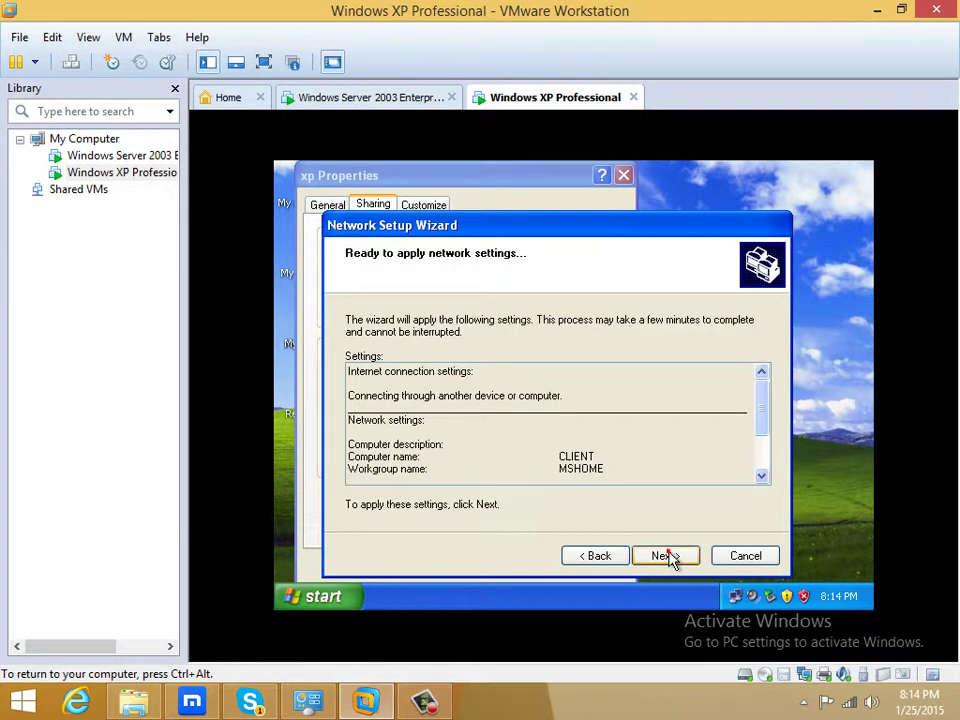
click(668, 557)
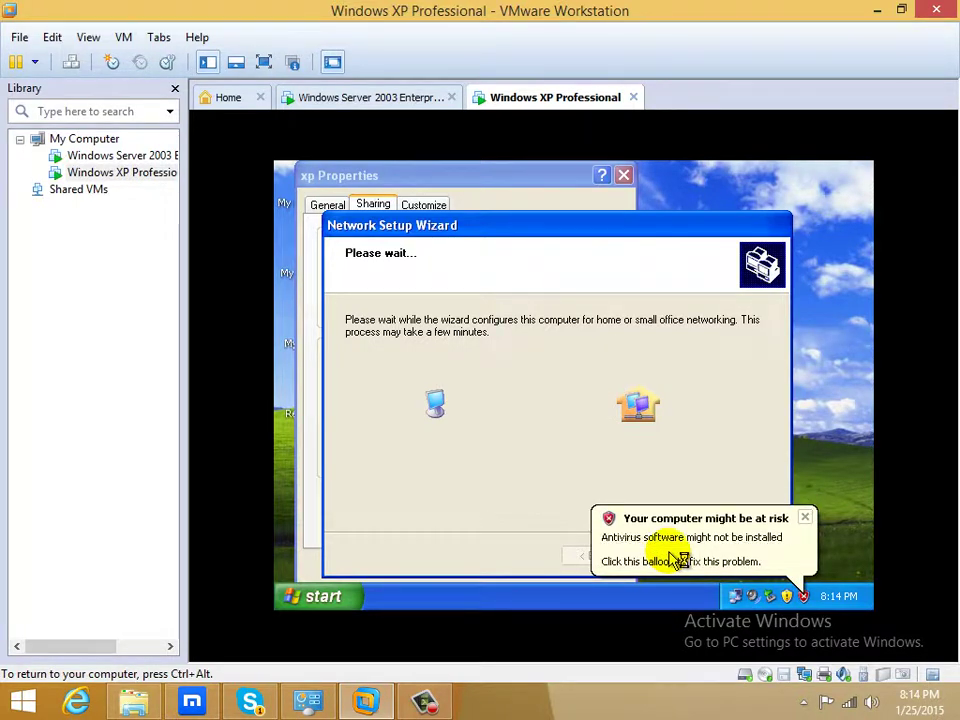
click(808, 517)
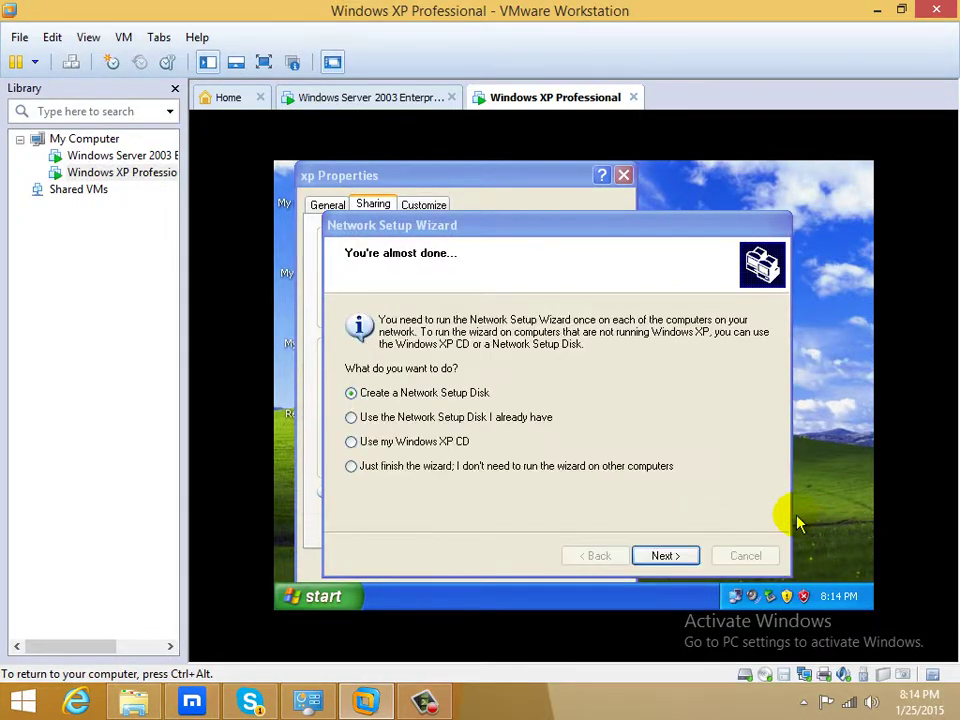
Finish the Network Setup Wizard without running it on other computers, and decline to restart the computer.
click(437, 465)
click(686, 556)
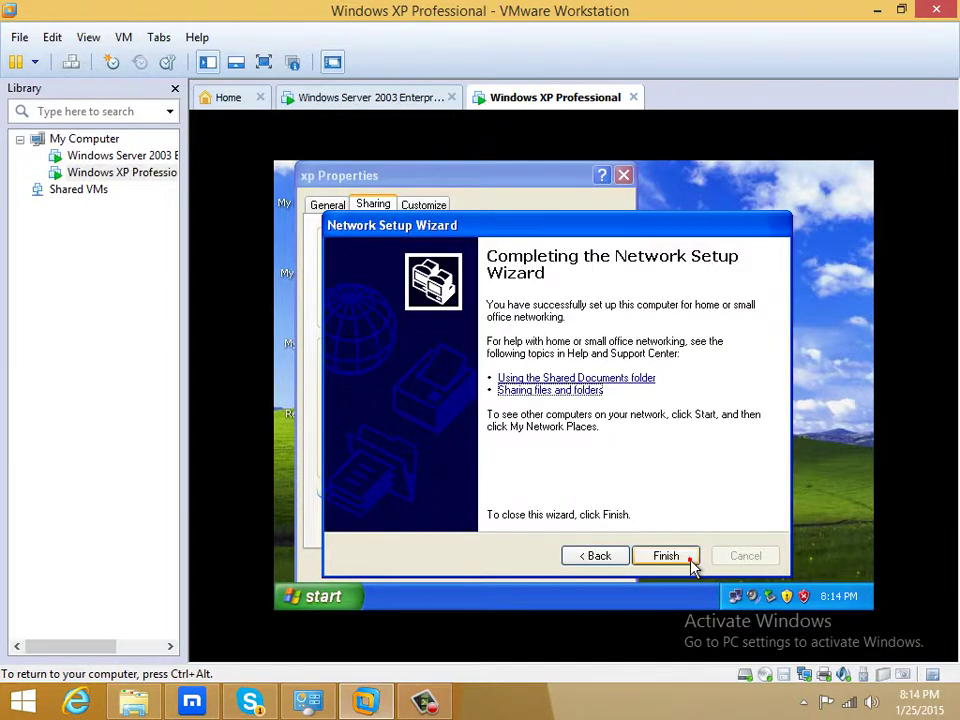
click(678, 556)
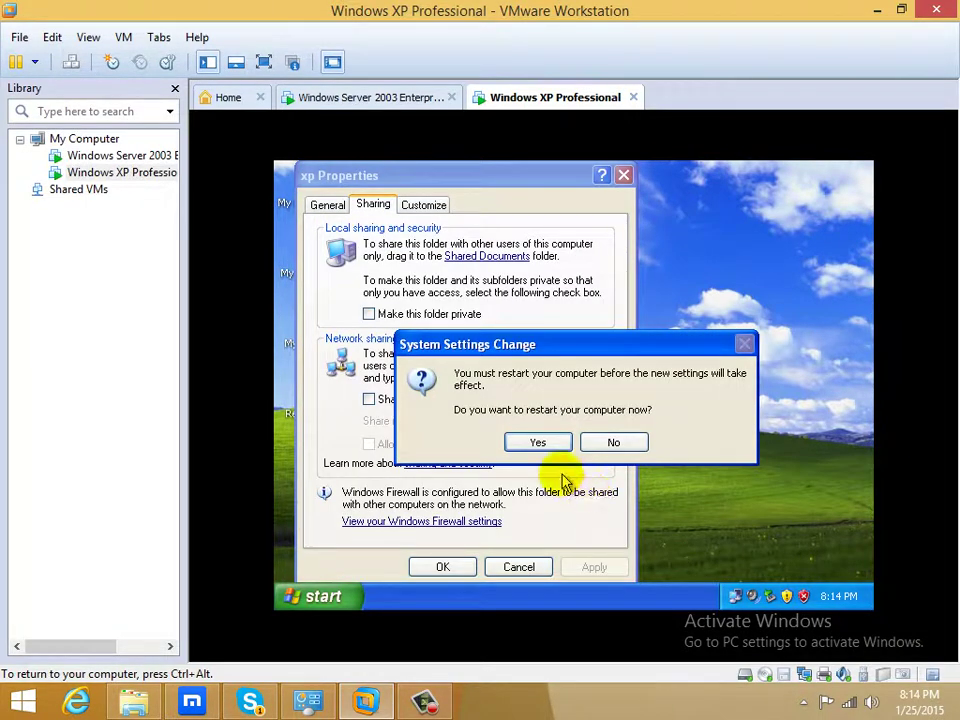
click(614, 443)
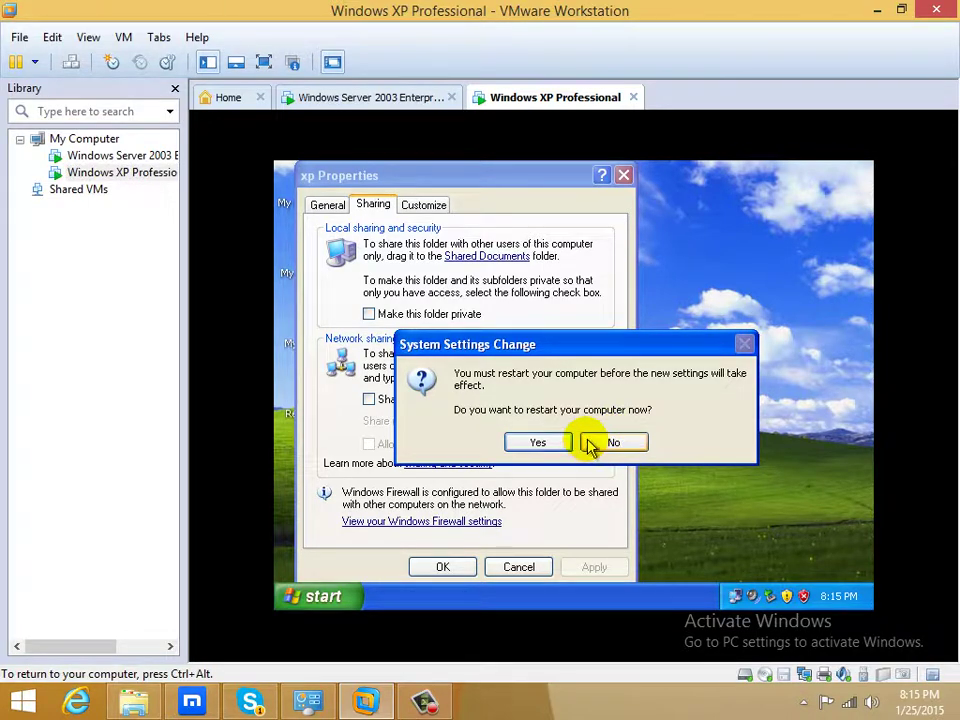
Decline the restart, close the open folder properties, and share the xp desktop folder on the network under the share name xp.
click(602, 443)
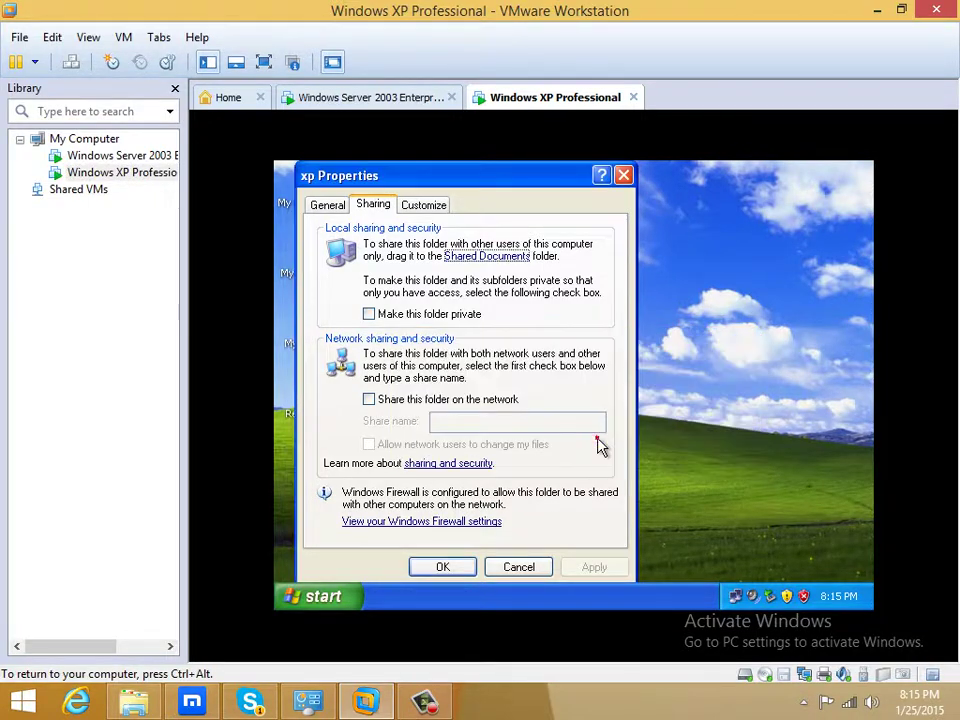
click(531, 568)
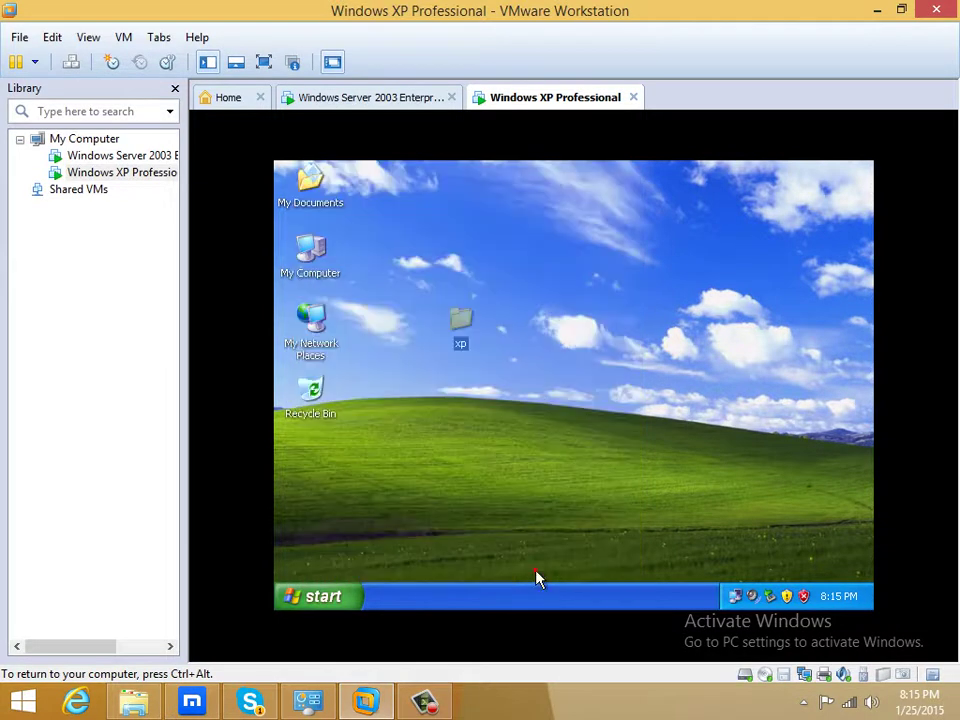
right_click(460, 325)
click(512, 396)
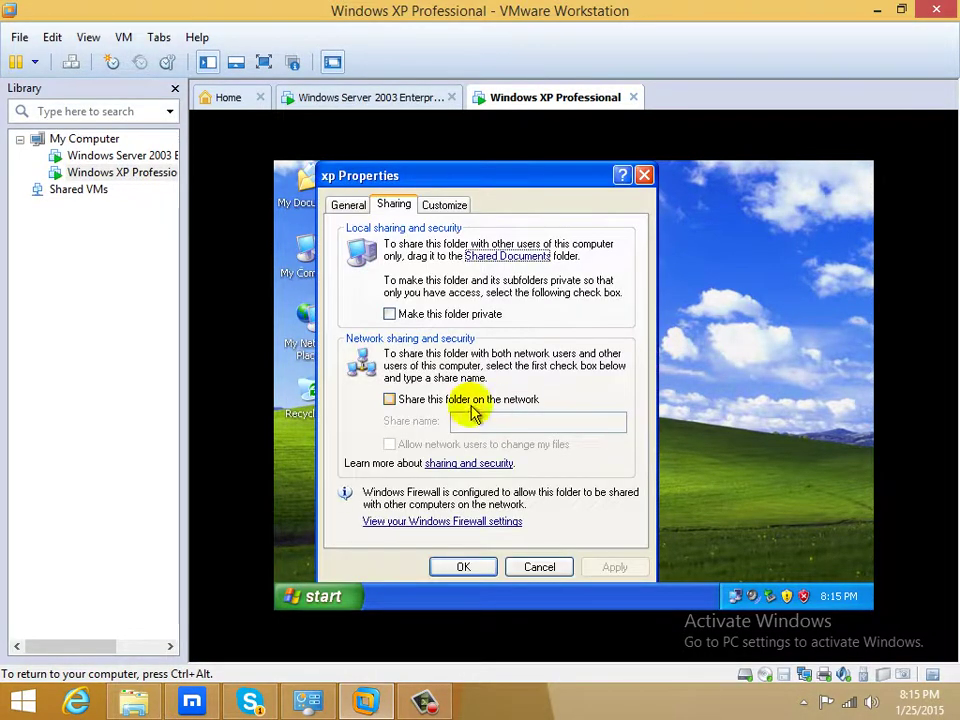
click(449, 400)
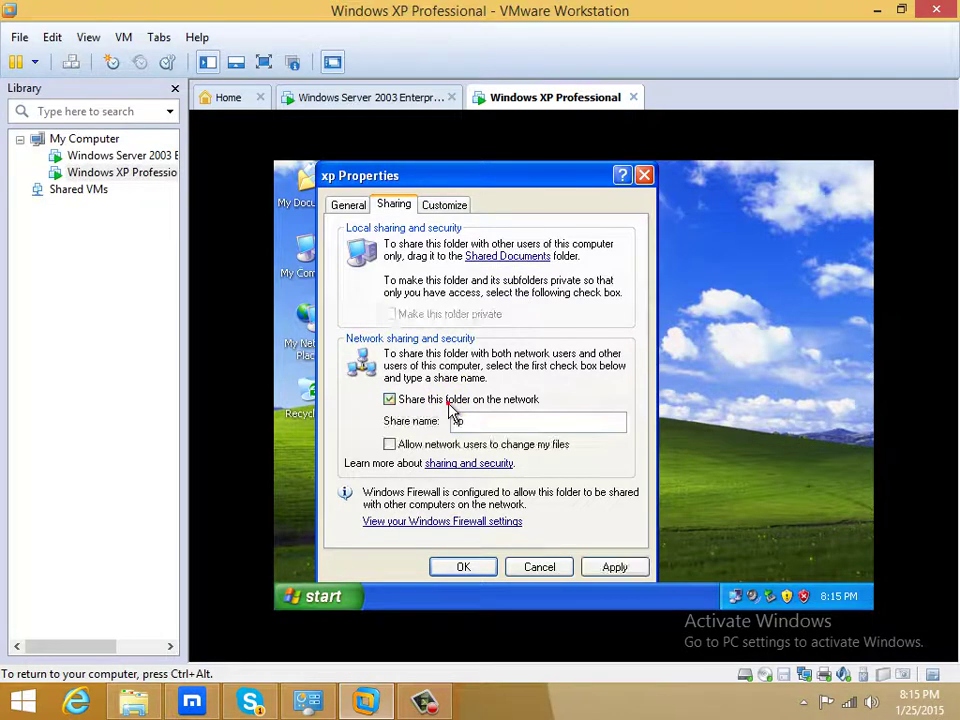
click(616, 567)
click(452, 566)
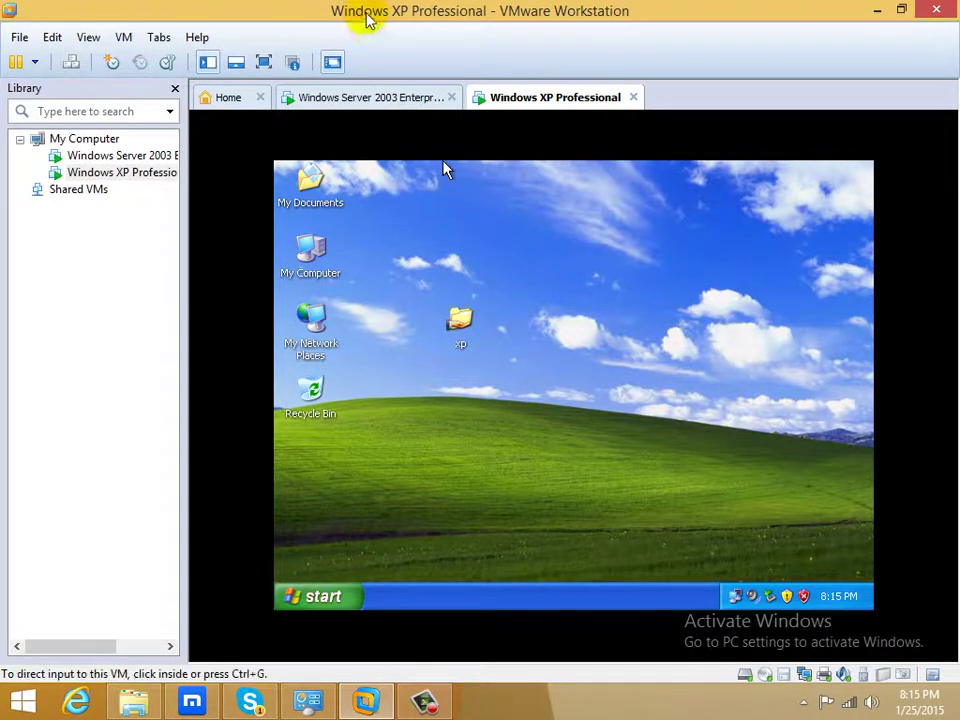
On the Windows Server 2003 machine, connect to \\192.168.0.2 through Run and open its xp share.
click(400, 97)
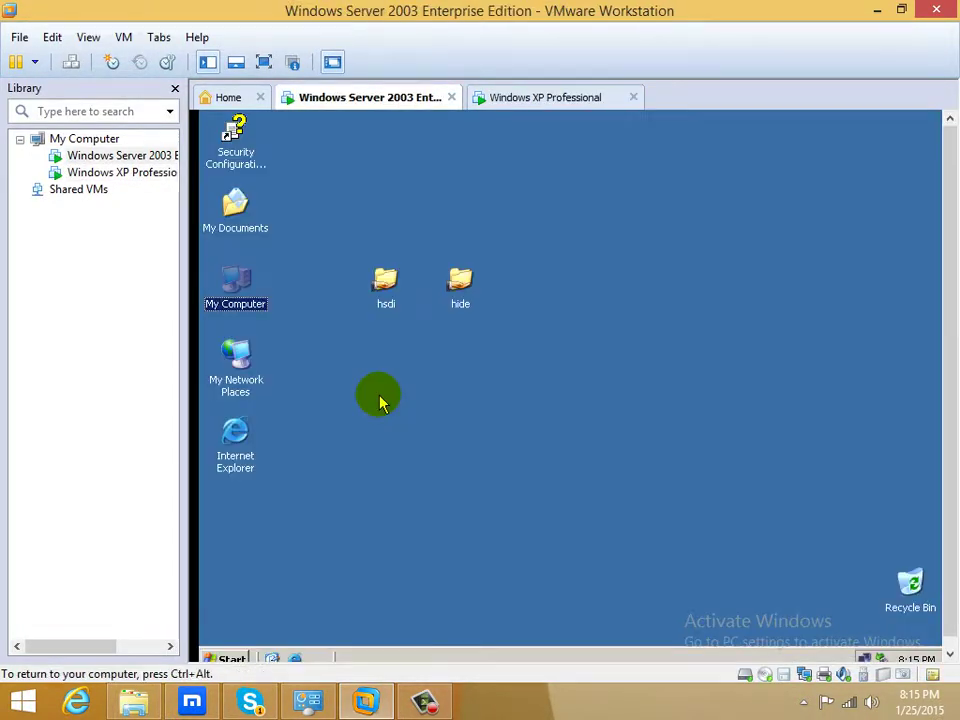
click(231, 657)
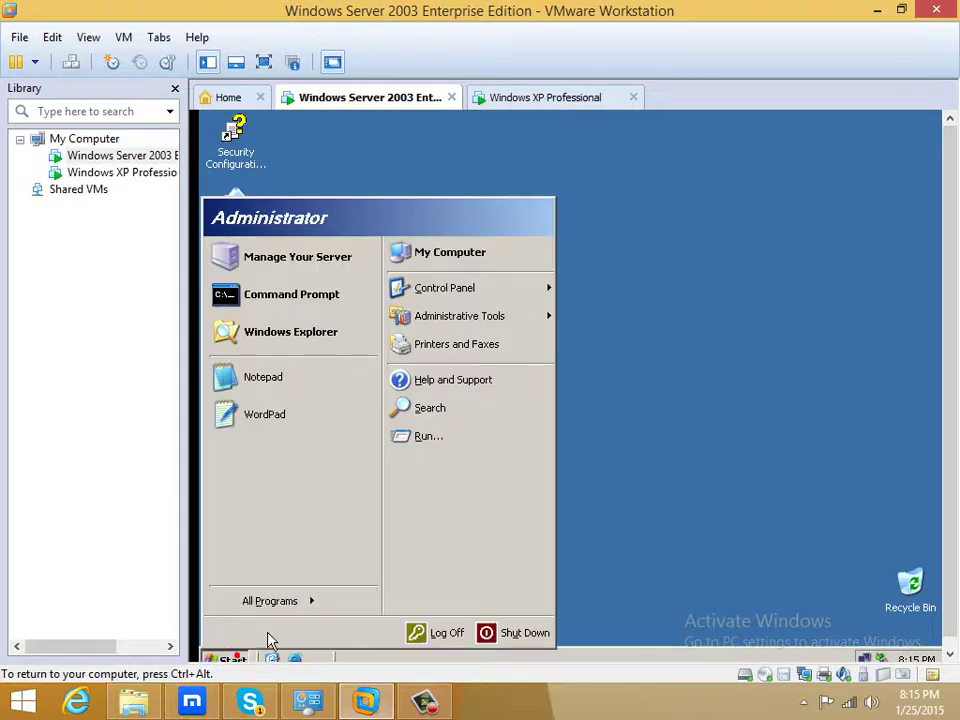
click(476, 446)
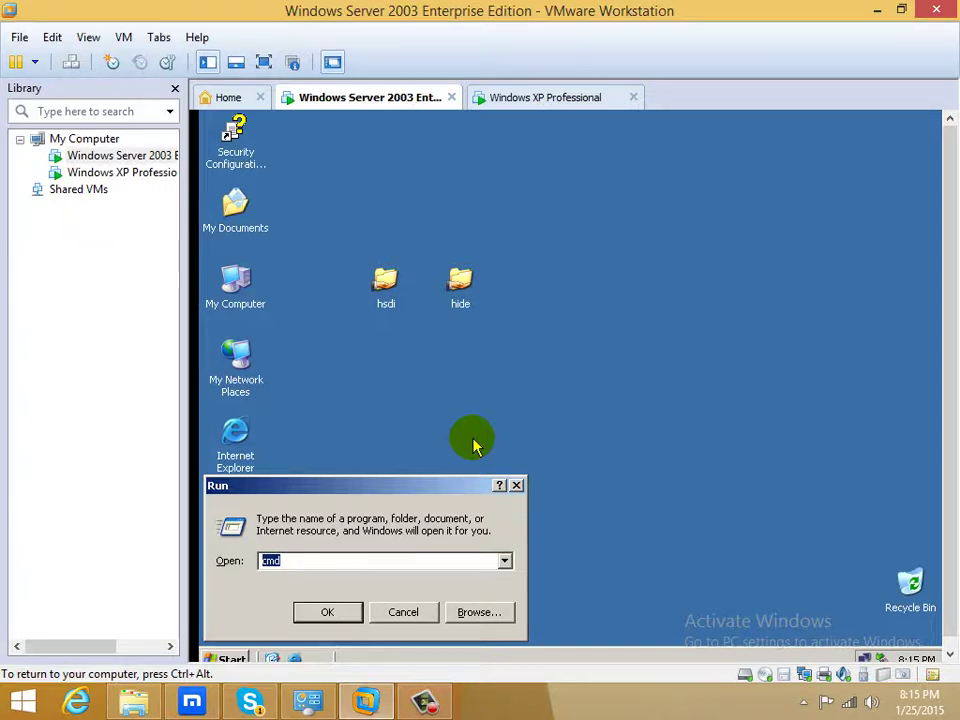
text(\\192.168.0.2)
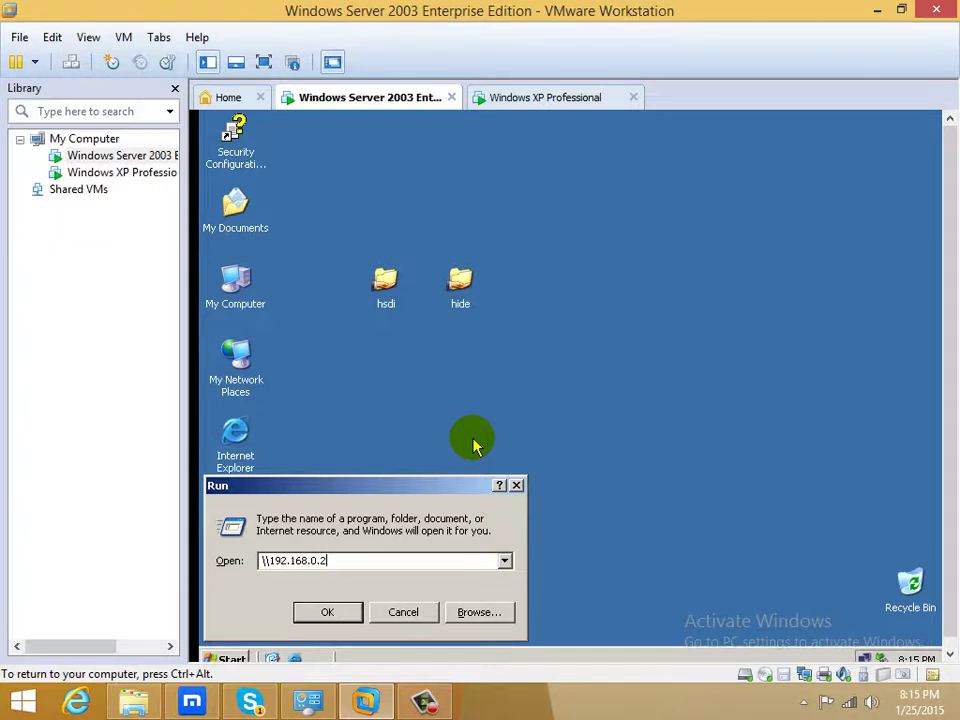
key(Return)
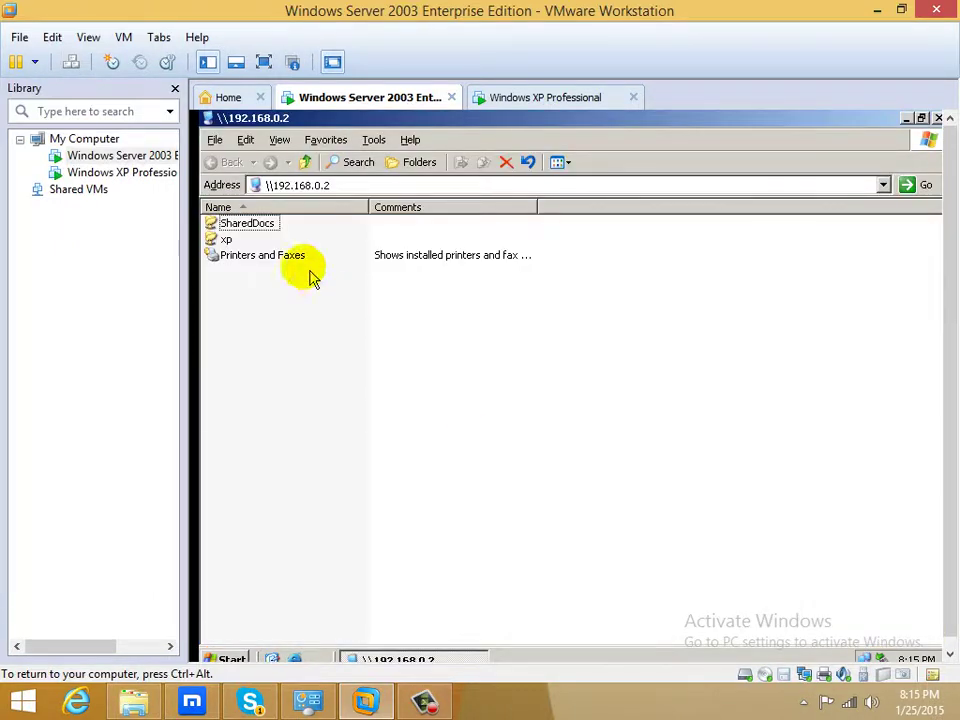
double_click(225, 241)
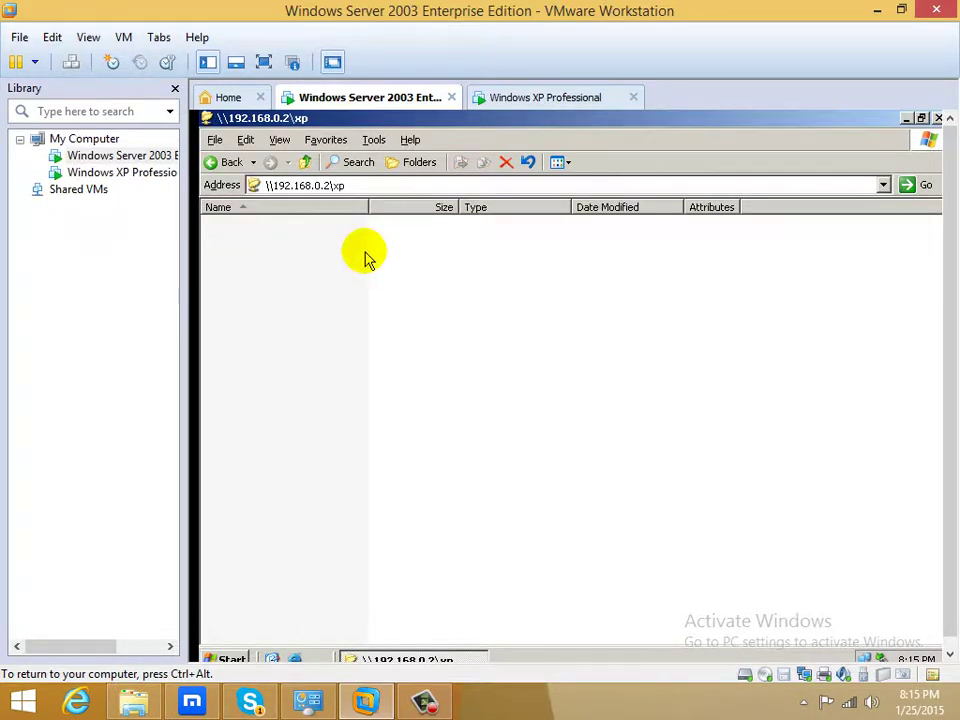
On the Windows XP machine, create a WordPad document with the default name inside the xp folder.
click(525, 92)
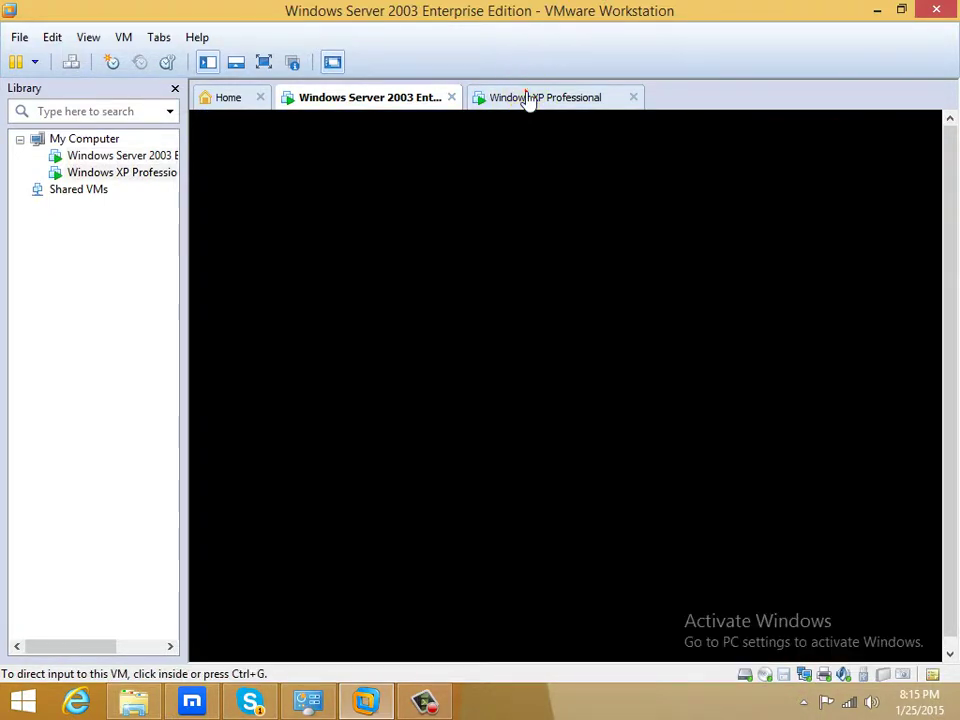
click(480, 362)
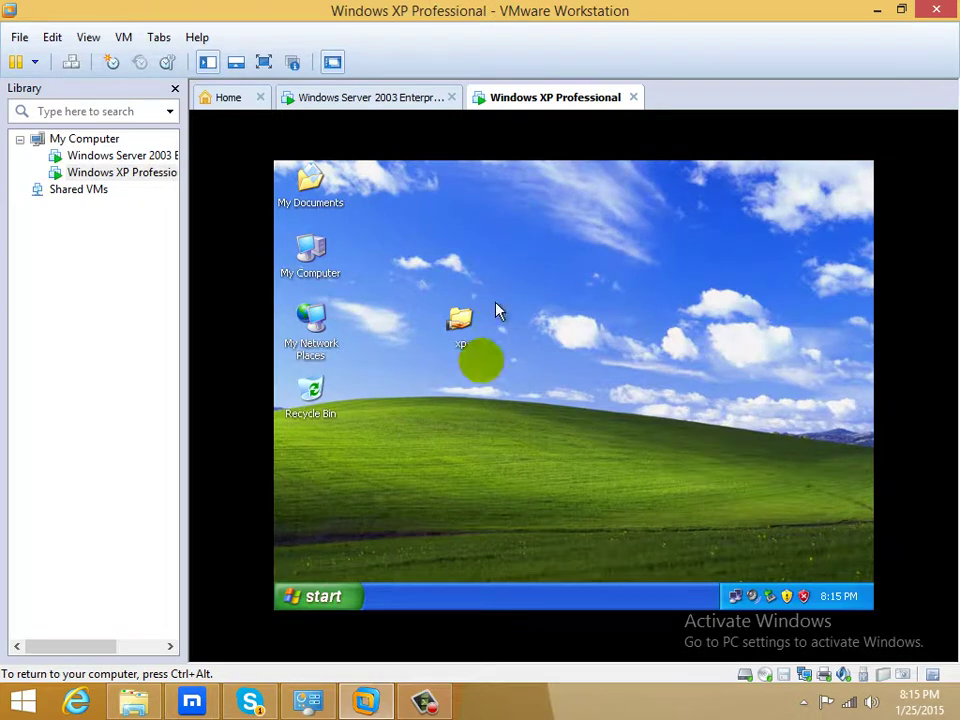
double_click(462, 340)
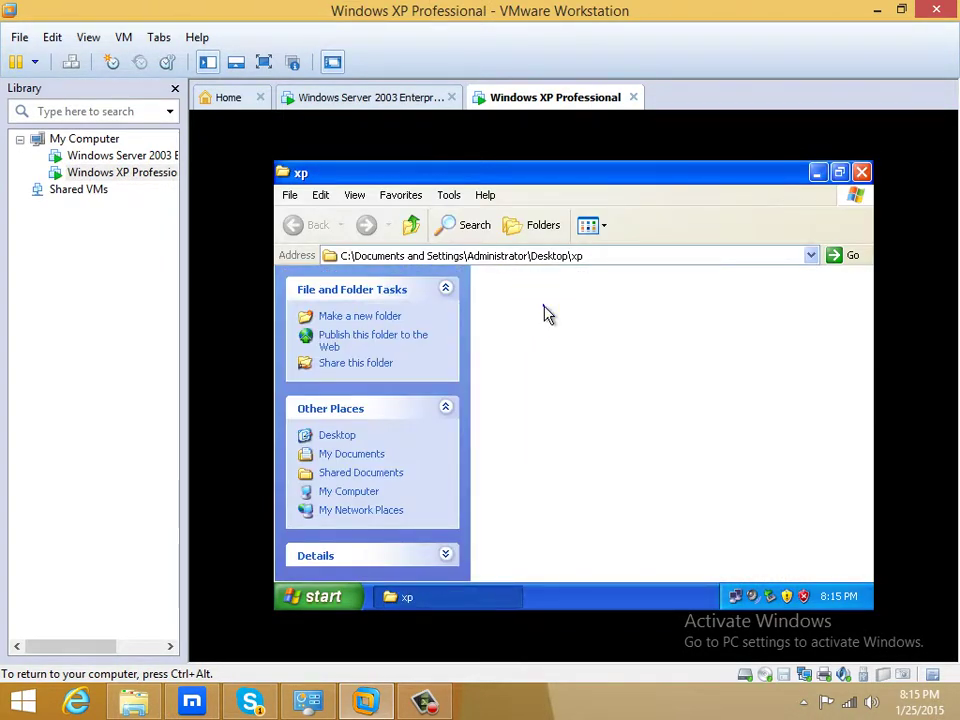
right_click(544, 306)
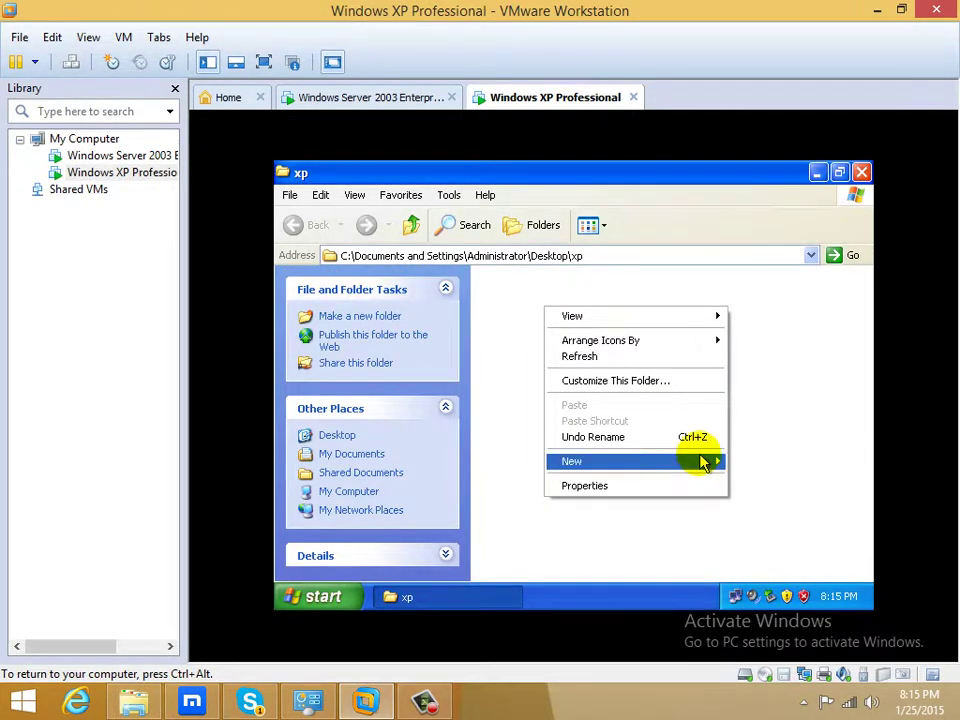
mouse_move(703, 461)
click(476, 389)
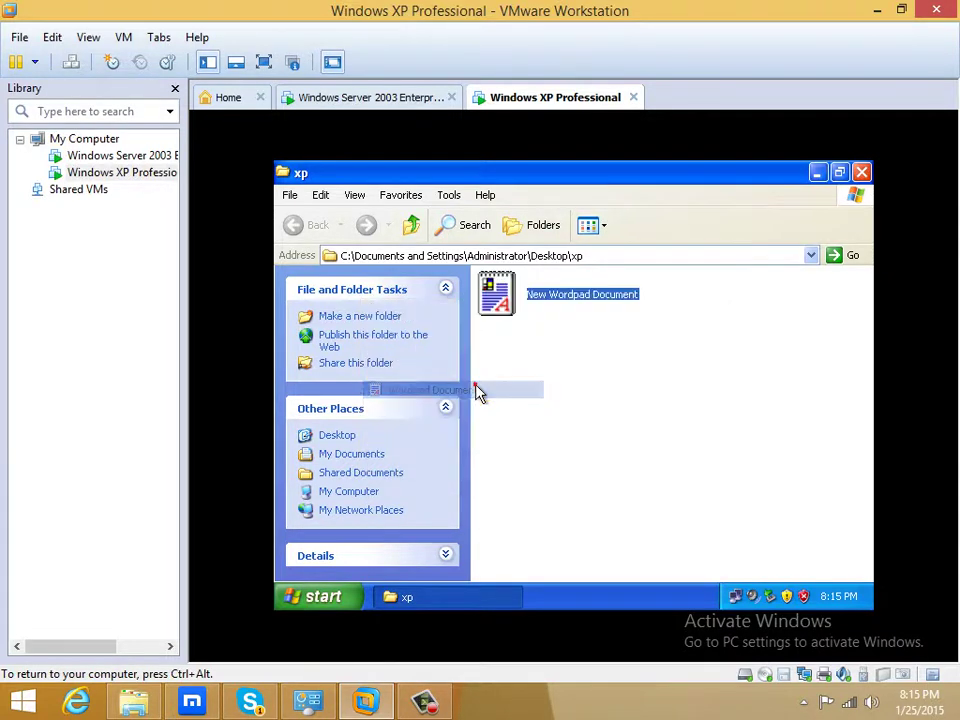
key(Return)
Write "hello xp" in the new WordPad document, save it on closing, and close the xp folder.
double_click(501, 305)
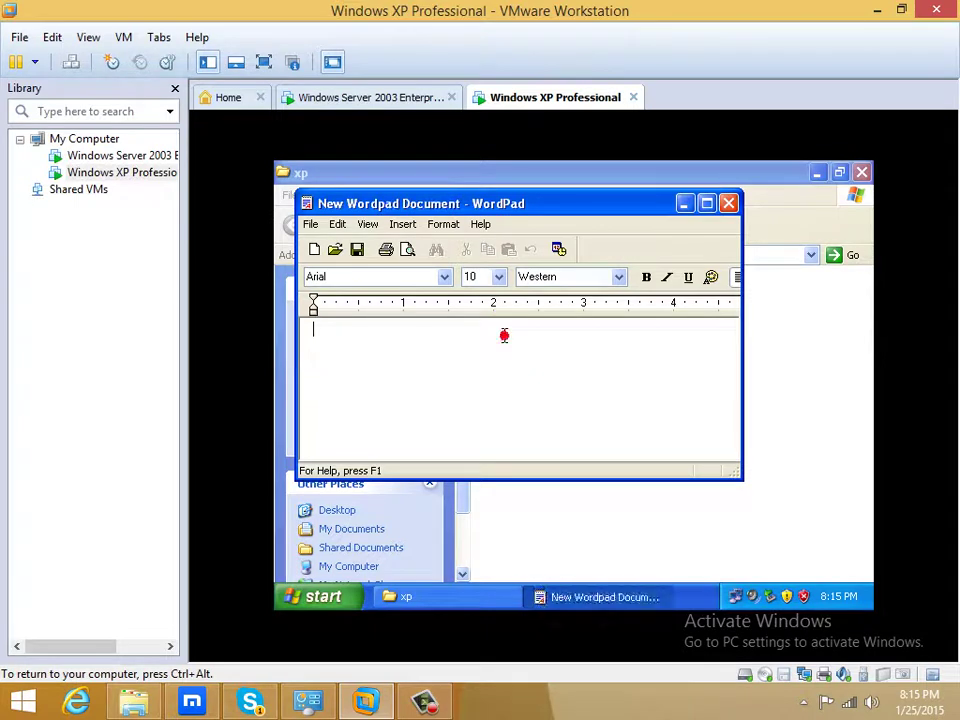
text(hello )
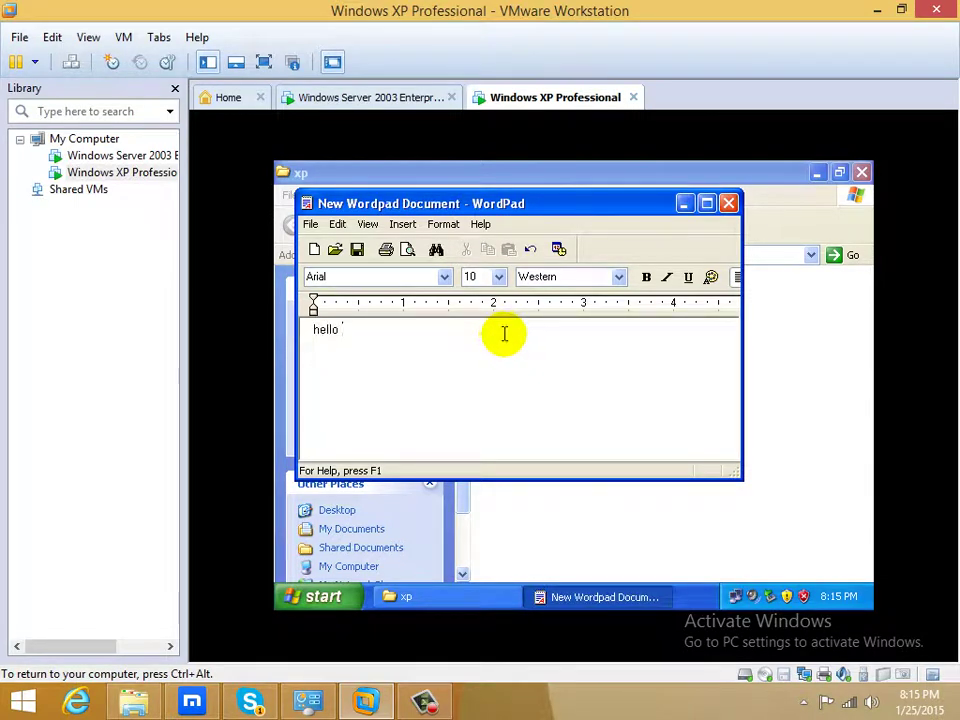
text(xp)
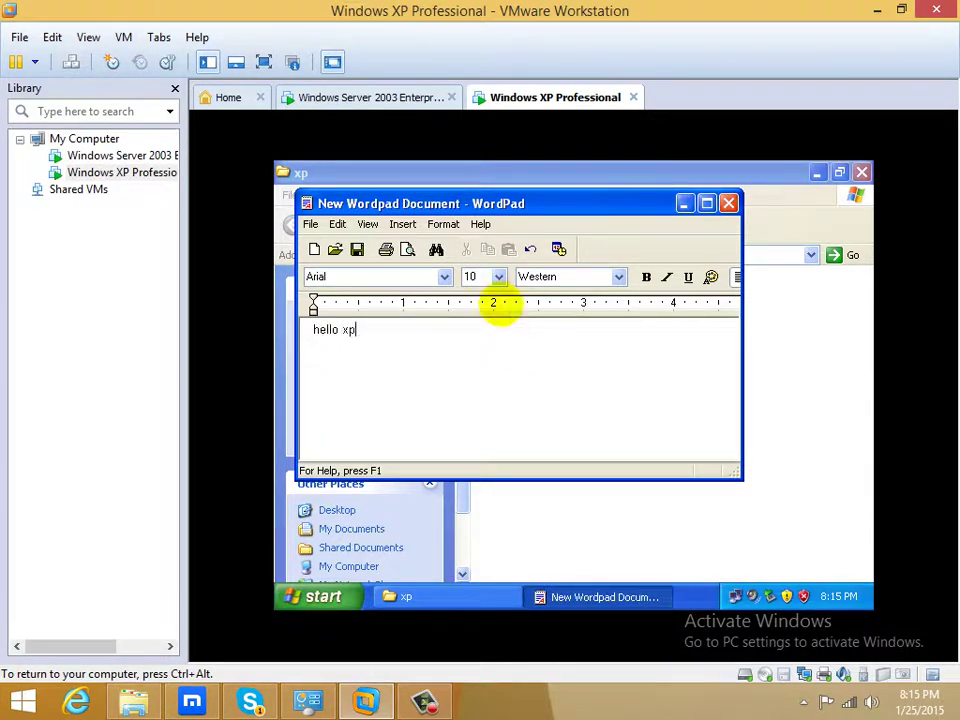
click(729, 205)
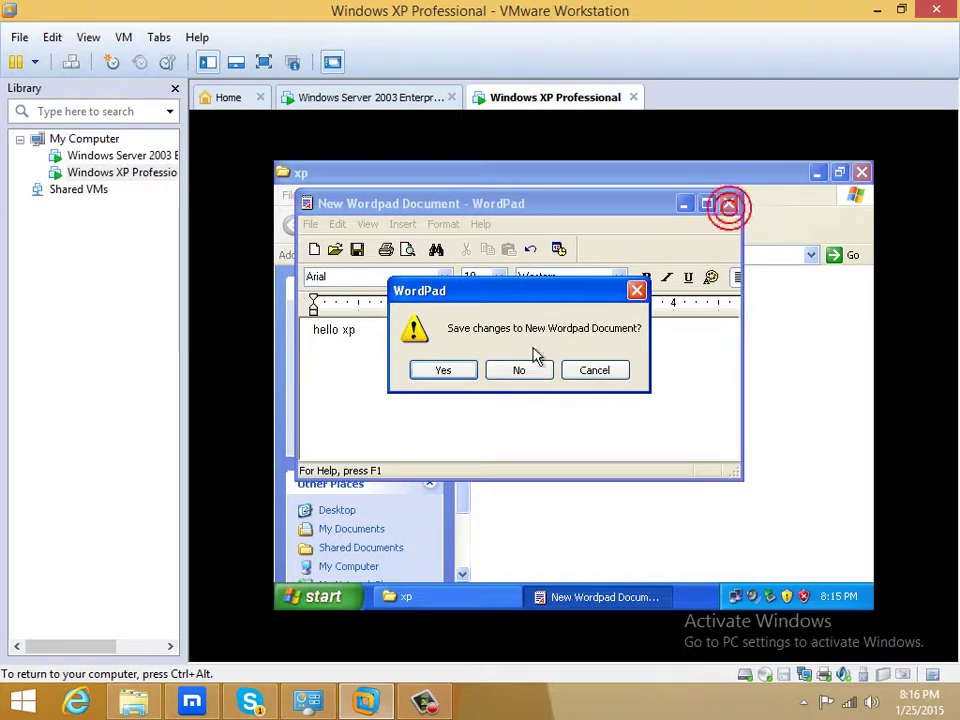
click(470, 376)
click(862, 173)
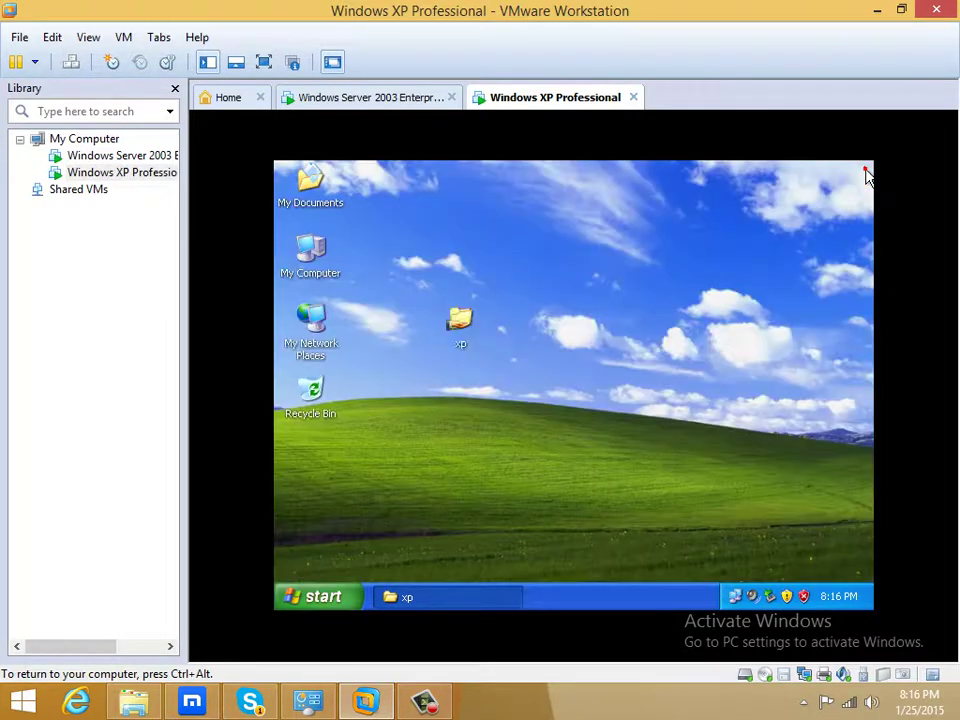
On the Windows Server 2003 machine, view the WordPad document in the xp share, and close the document and share window.
click(411, 106)
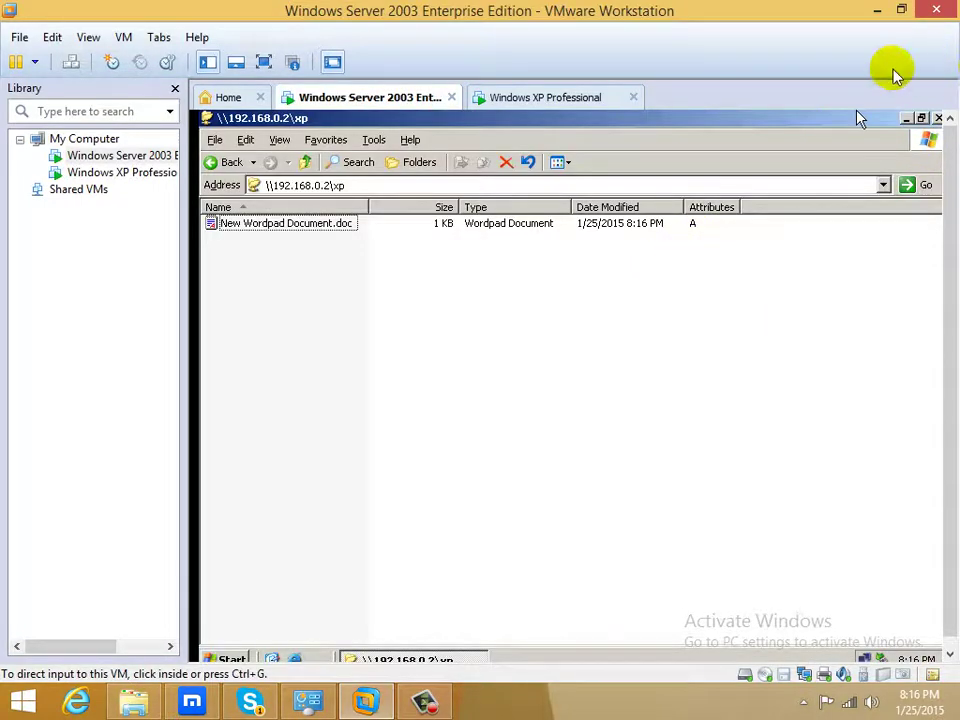
click(330, 224)
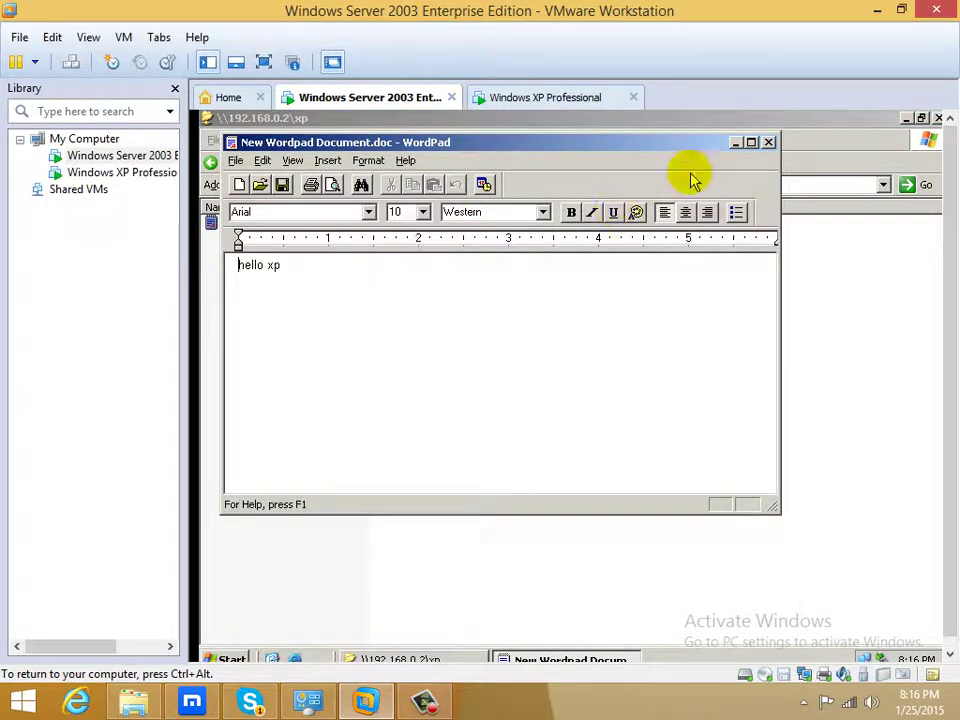
click(768, 142)
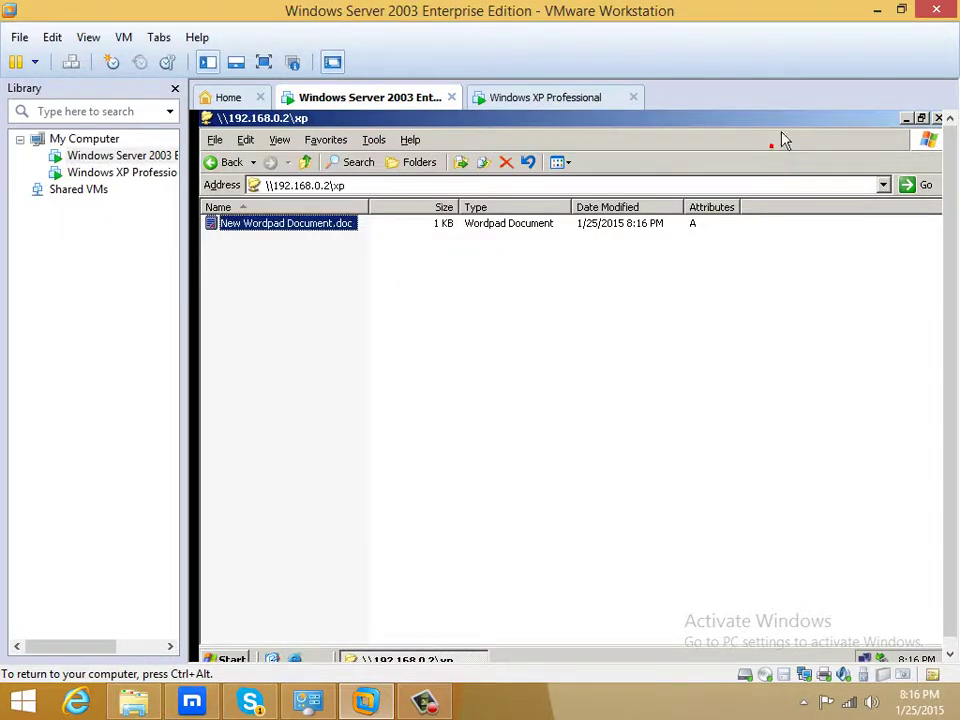
click(938, 118)
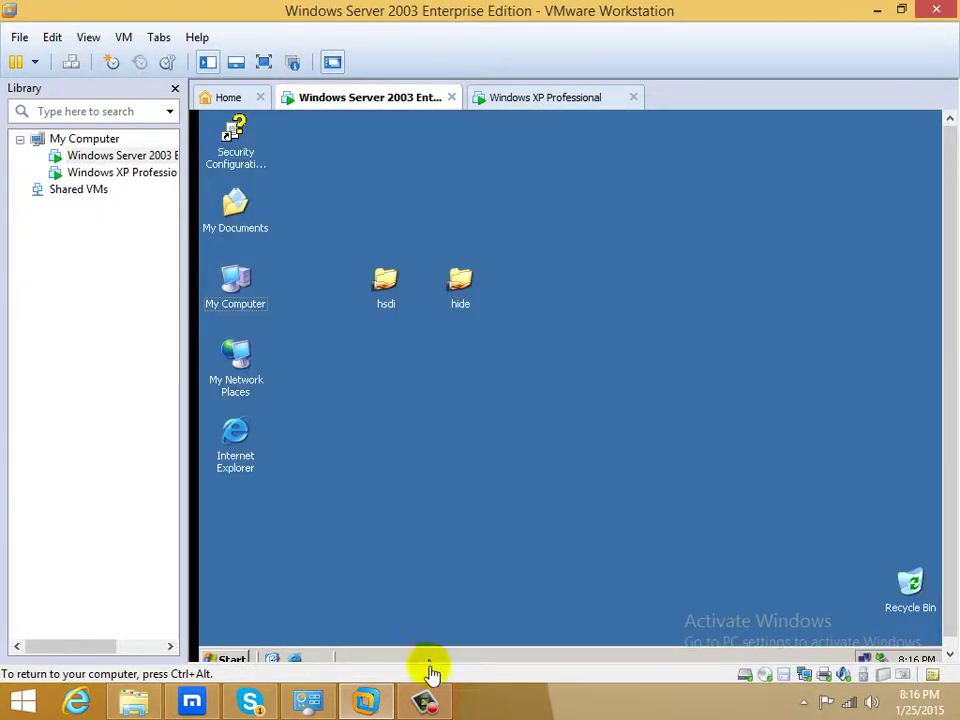
click(426, 701)
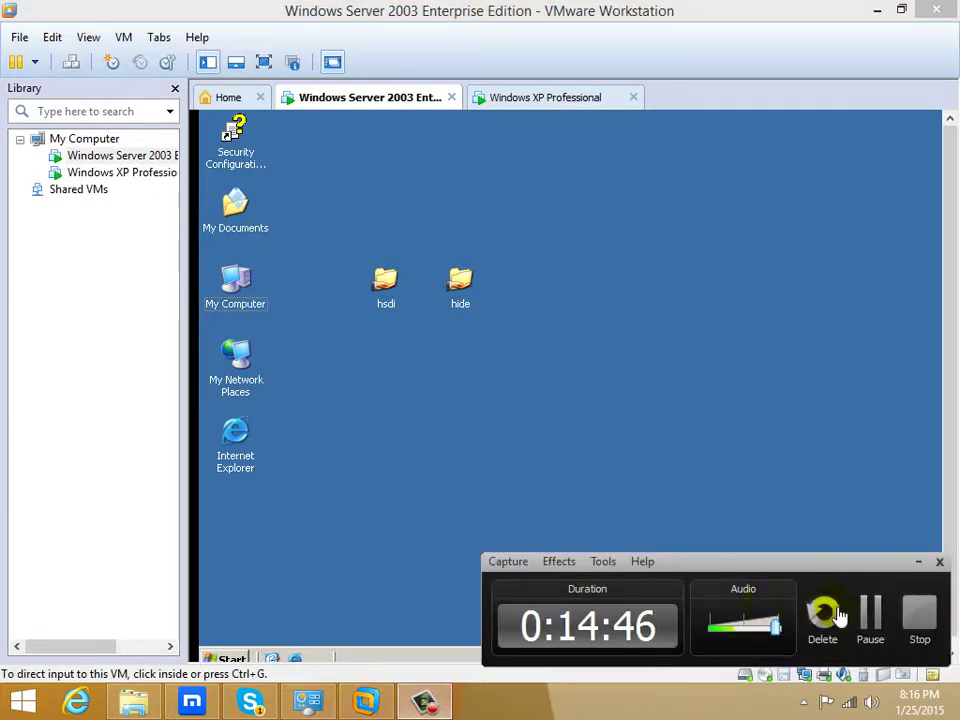